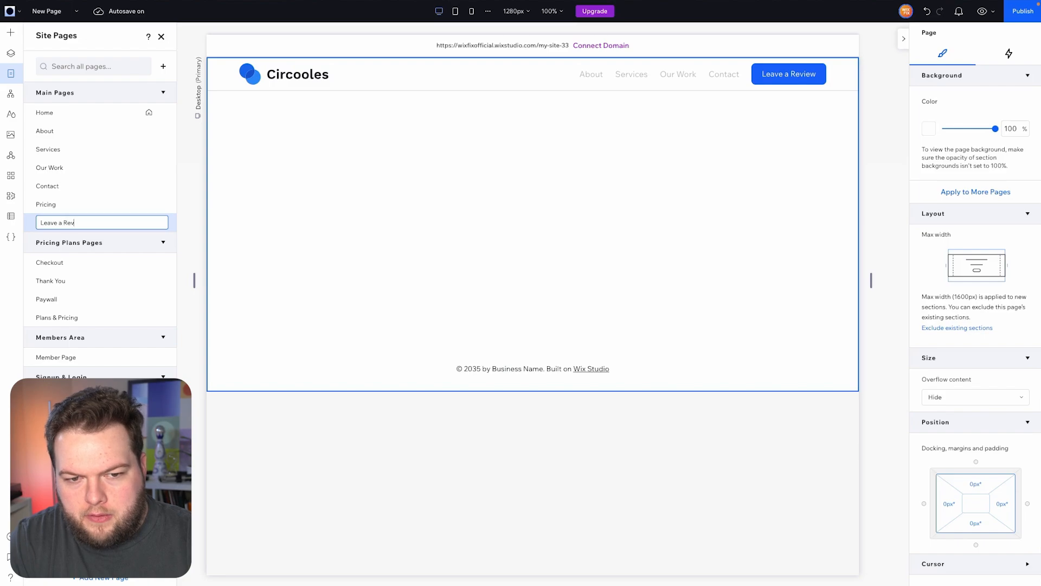
# Finish naming the new page "Leave a Review".
pyautogui.press('BackSpace')
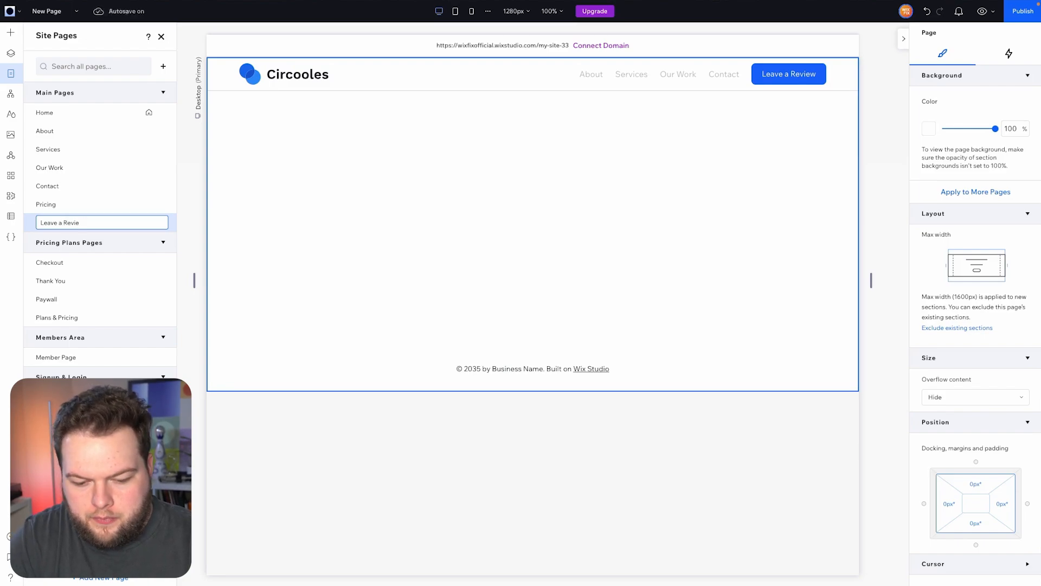
pyautogui.write('w')
pyautogui.press('Return')
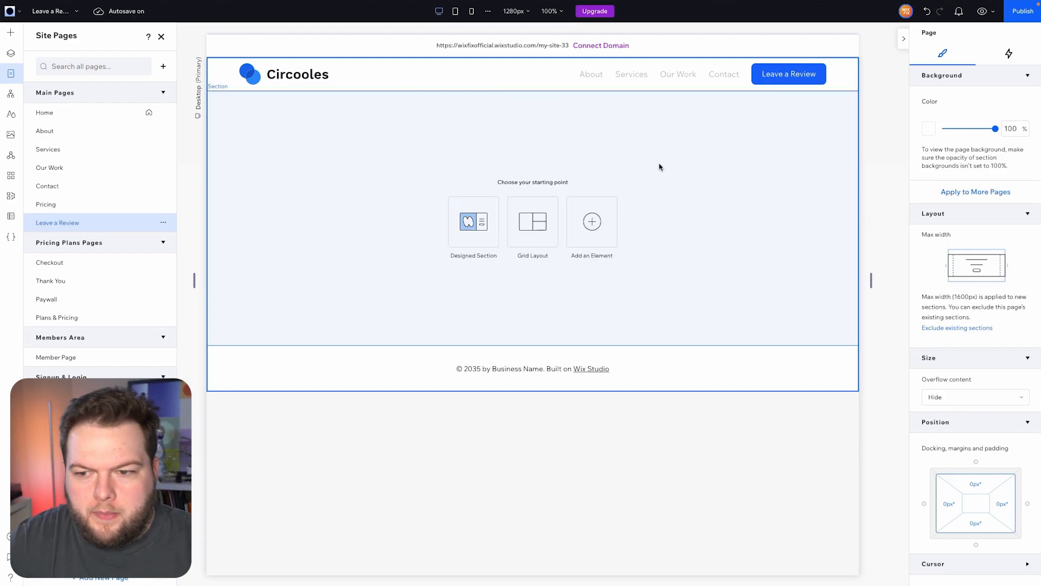
# Link the header's Leave a Review button to the Leave a Review page, opening in the current window.
pyautogui.click(779, 78)
pyautogui.click(751, 112)
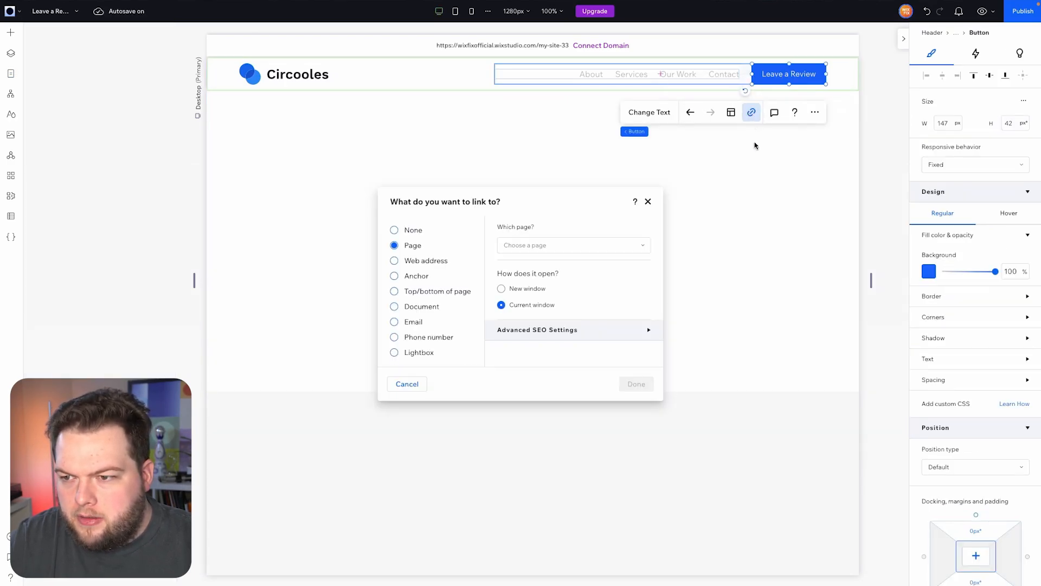
pyautogui.click(529, 245)
pyautogui.click(536, 395)
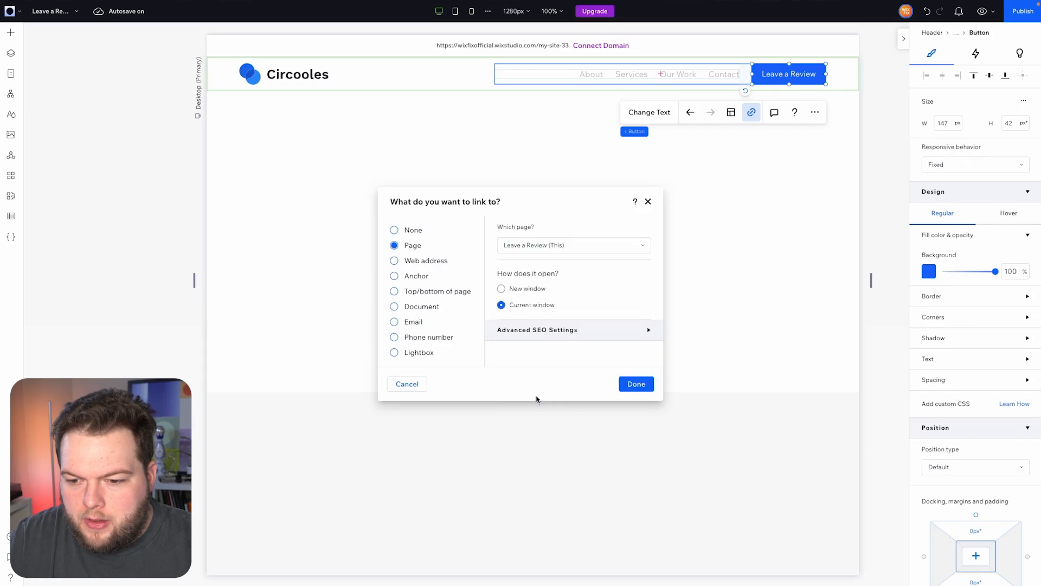
pyautogui.click(639, 388)
# Enlarge the page's blank section to about 590 px high and add a Multi-State Box to it.
pyautogui.click(713, 244)
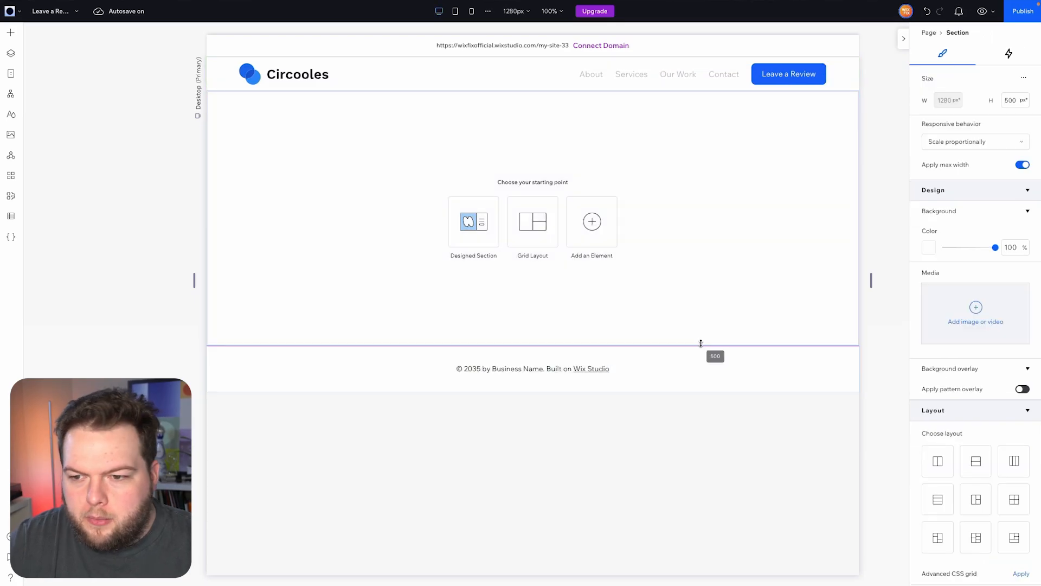
pyautogui.moveTo(701, 342); pyautogui.dragTo(698, 388)
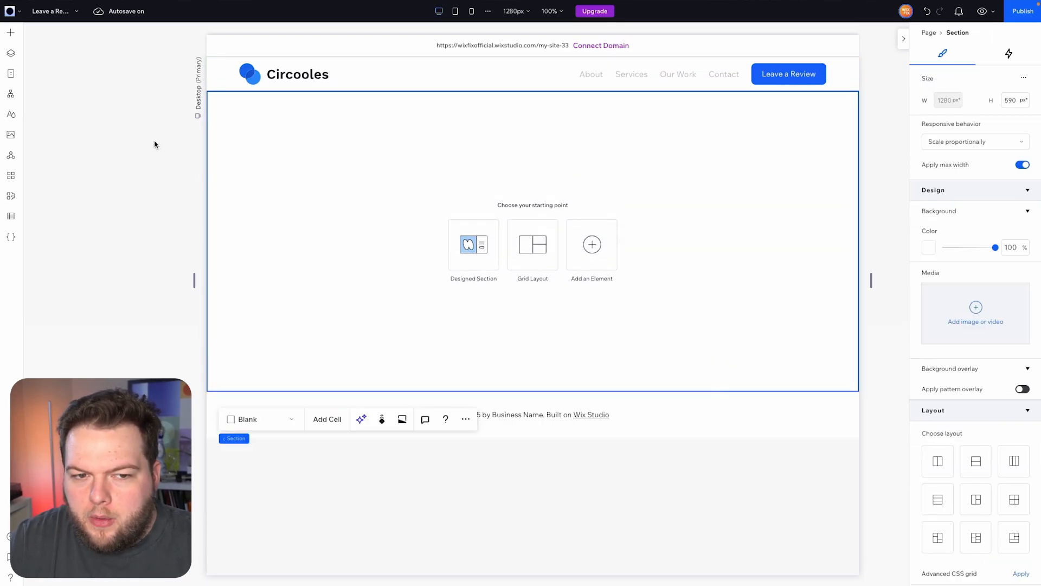
pyautogui.click(10, 34)
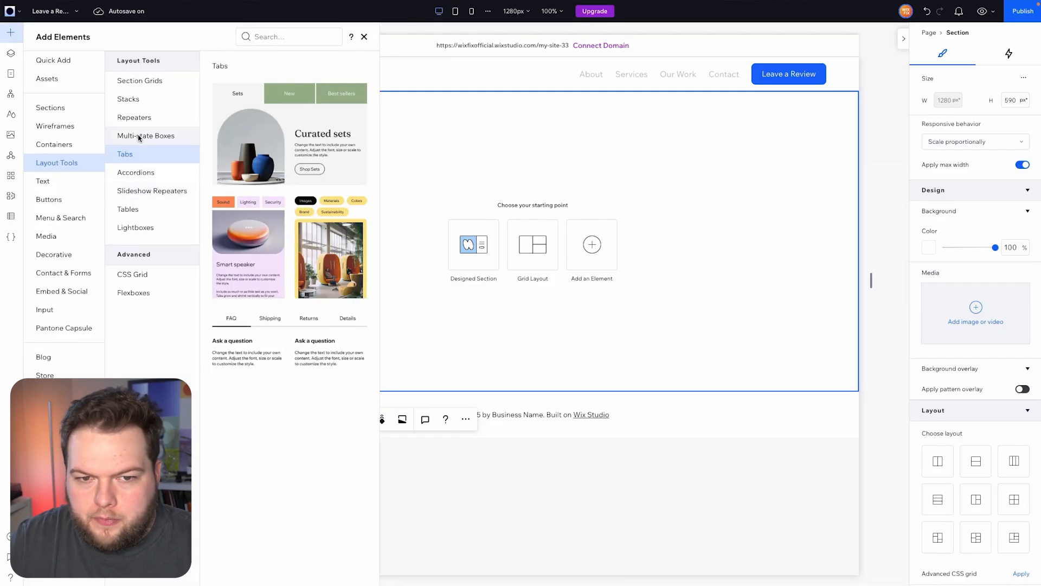
pyautogui.click(139, 136)
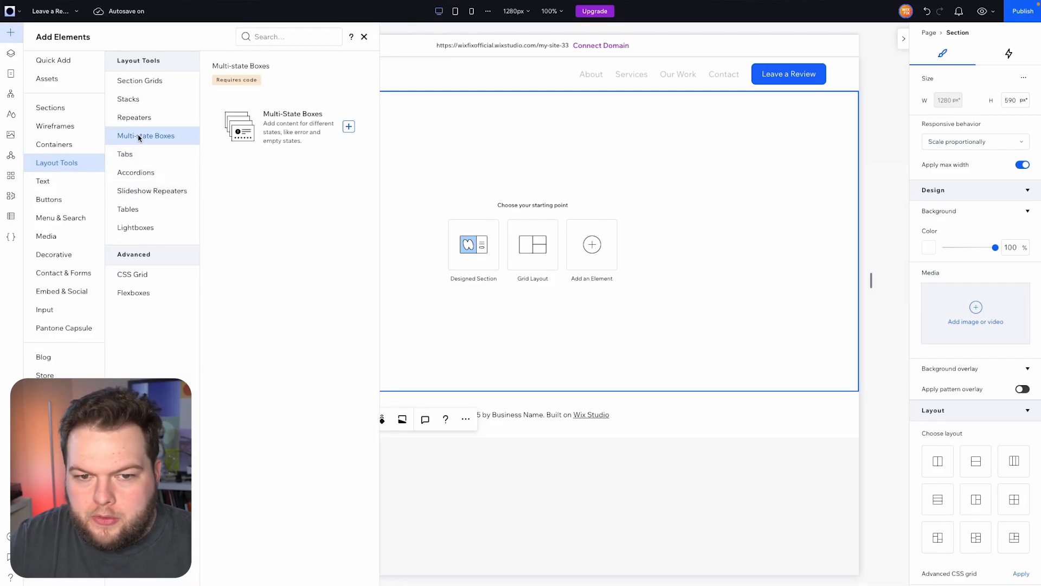
pyautogui.click(348, 127)
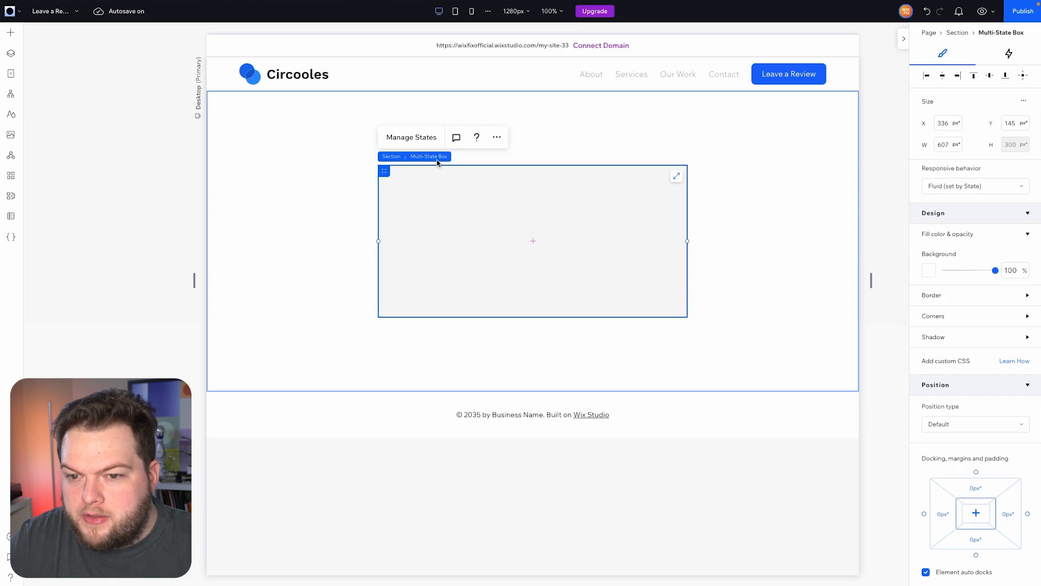
# Open the multi-state box's state management and switch between its two states to compare them.
pyautogui.click(405, 136)
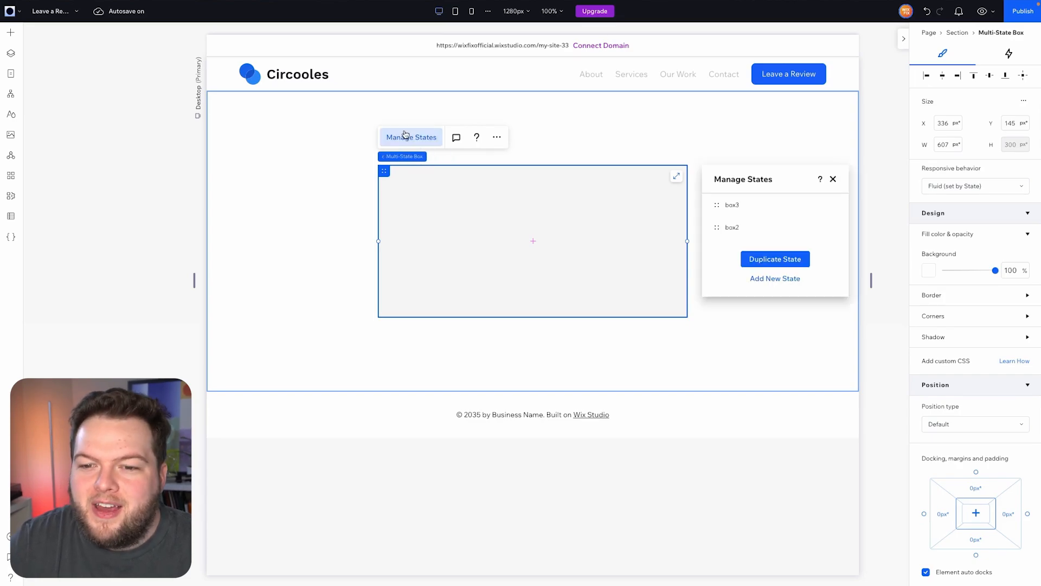
pyautogui.click(755, 225)
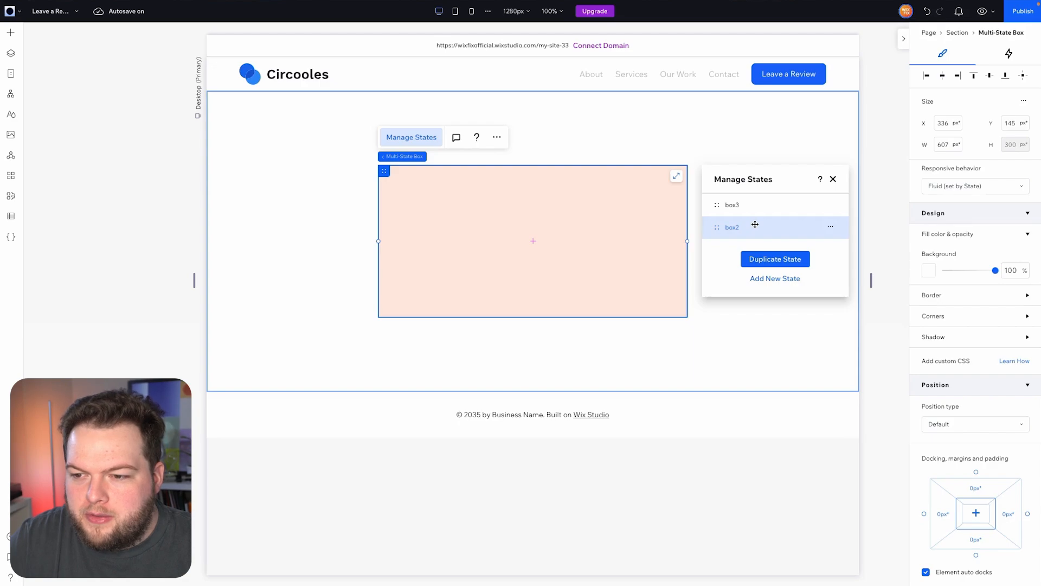
pyautogui.click(742, 207)
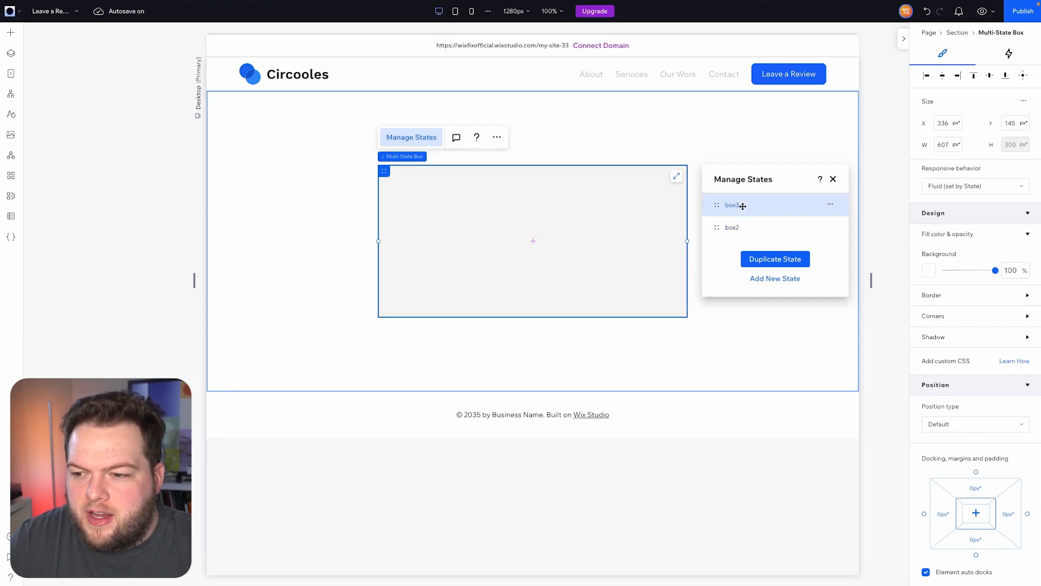
pyautogui.click(741, 227)
pyautogui.click(741, 207)
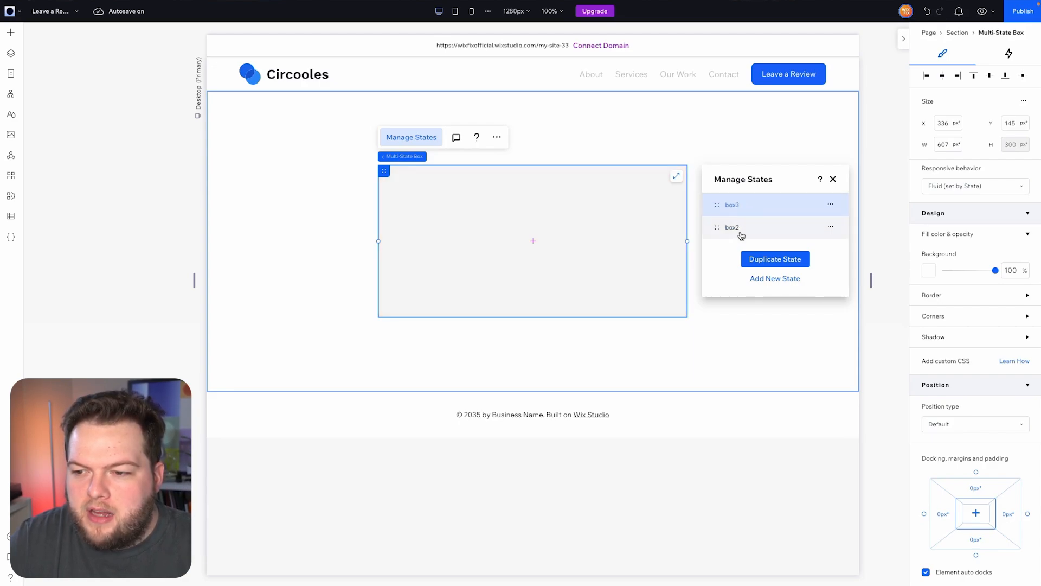
pyautogui.click(740, 228)
pyautogui.click(737, 208)
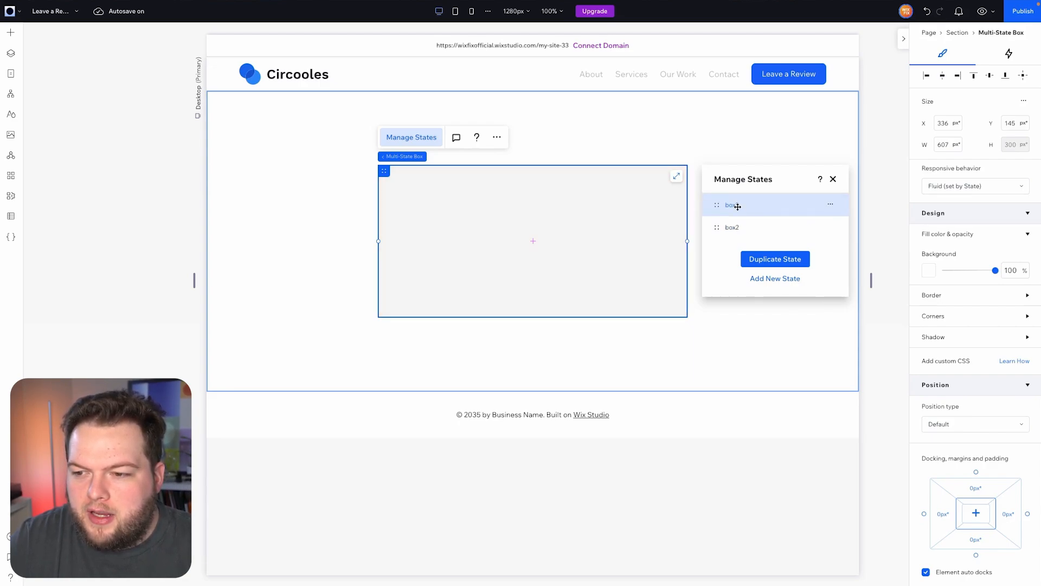
# Delete the box2 state from the multi-state box, keeping box3 as the selected state.
pyautogui.click(831, 228)
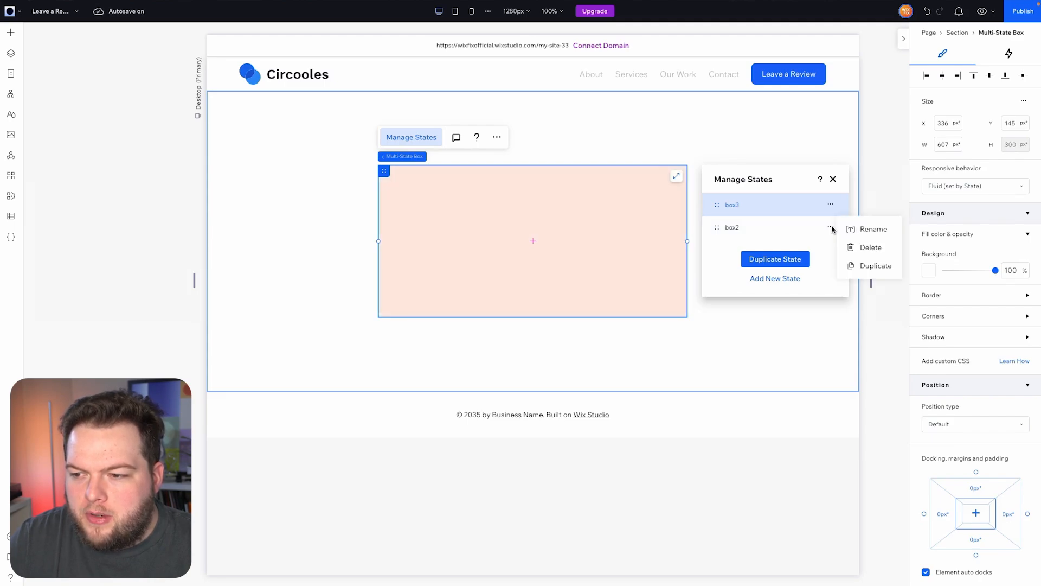
pyautogui.click(857, 250)
pyautogui.click(787, 212)
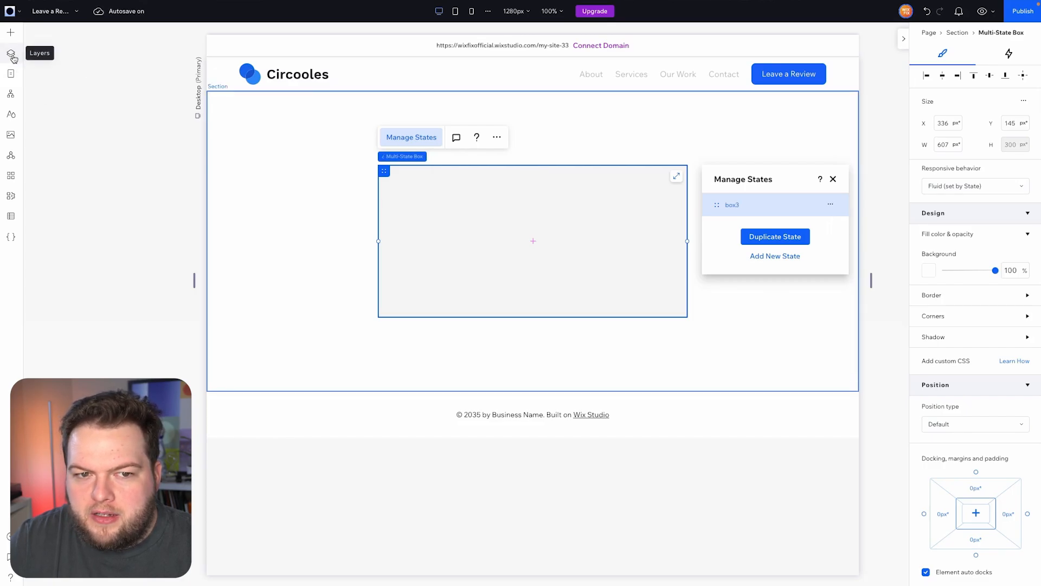
# Add a Title text element inside the container of the multi-state box's remaining state.
pyautogui.click(486, 209)
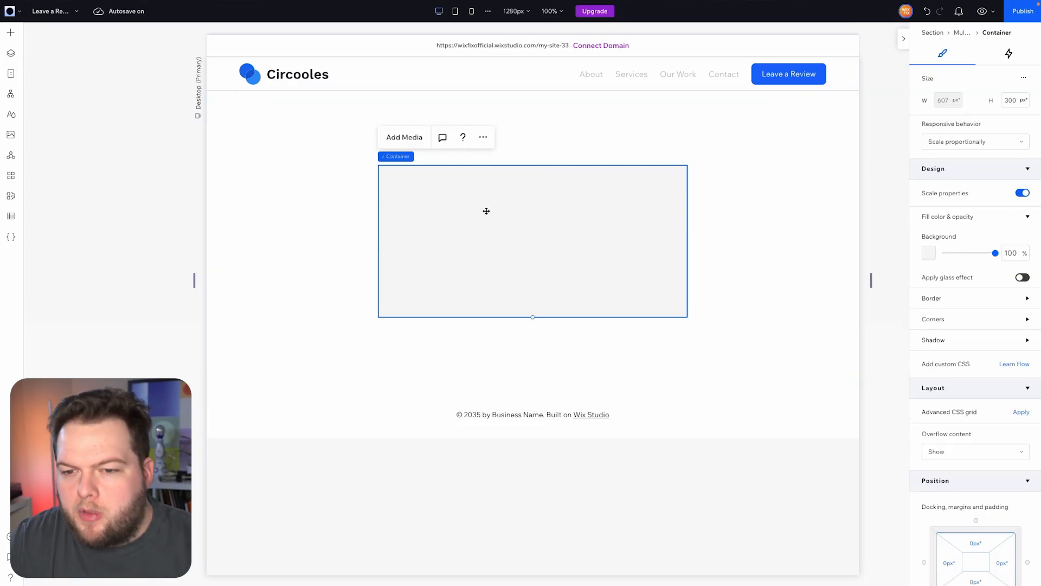
pyautogui.click(10, 32)
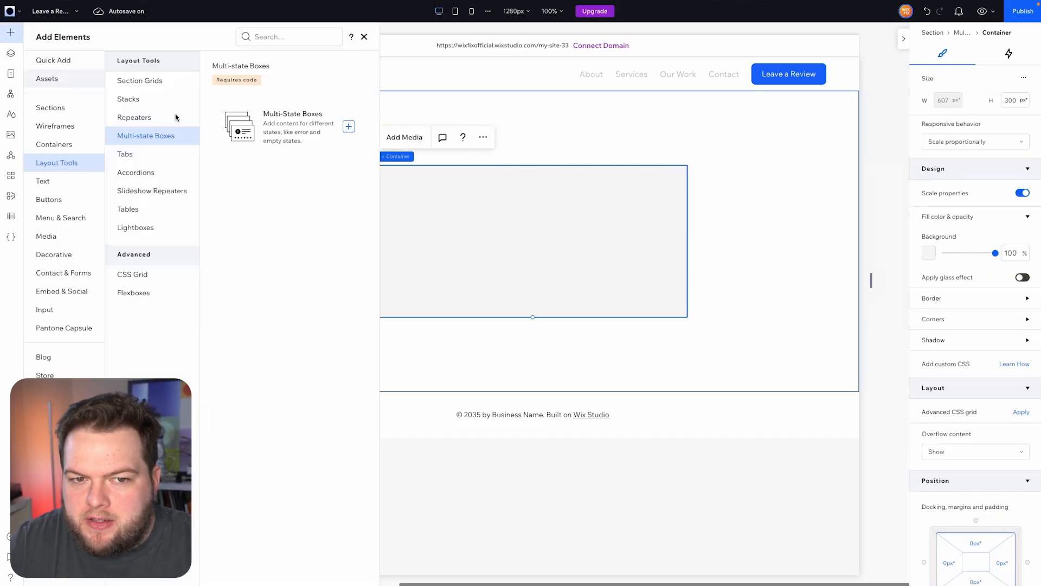
pyautogui.click(53, 60)
pyautogui.moveTo(195, 87); pyautogui.dragTo(590, 224)
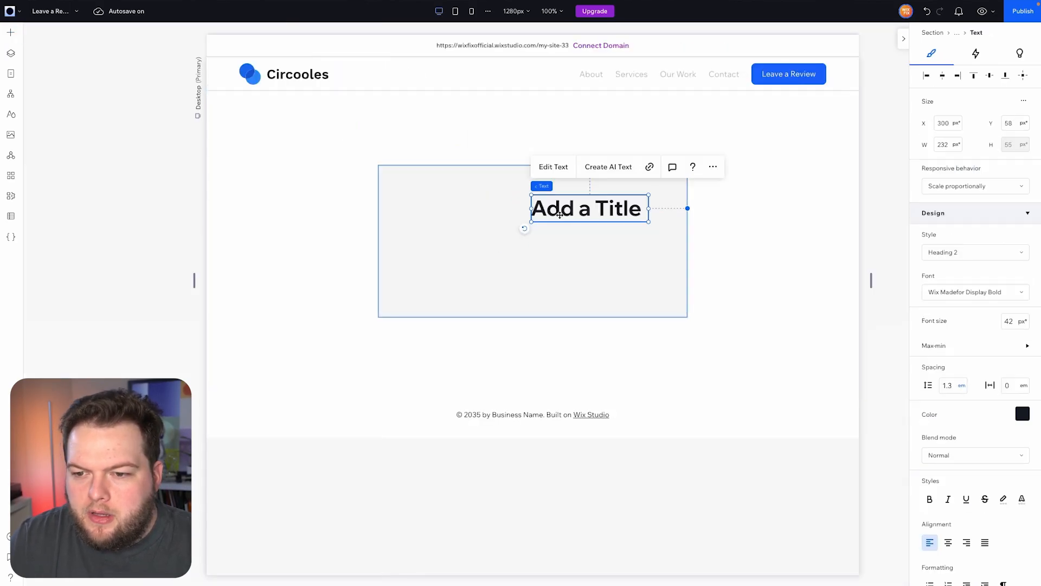
# Replace the title's placeholder text with "What Would You Rate Us?".
pyautogui.doubleClick(559, 213)
pyautogui.write('Wha')
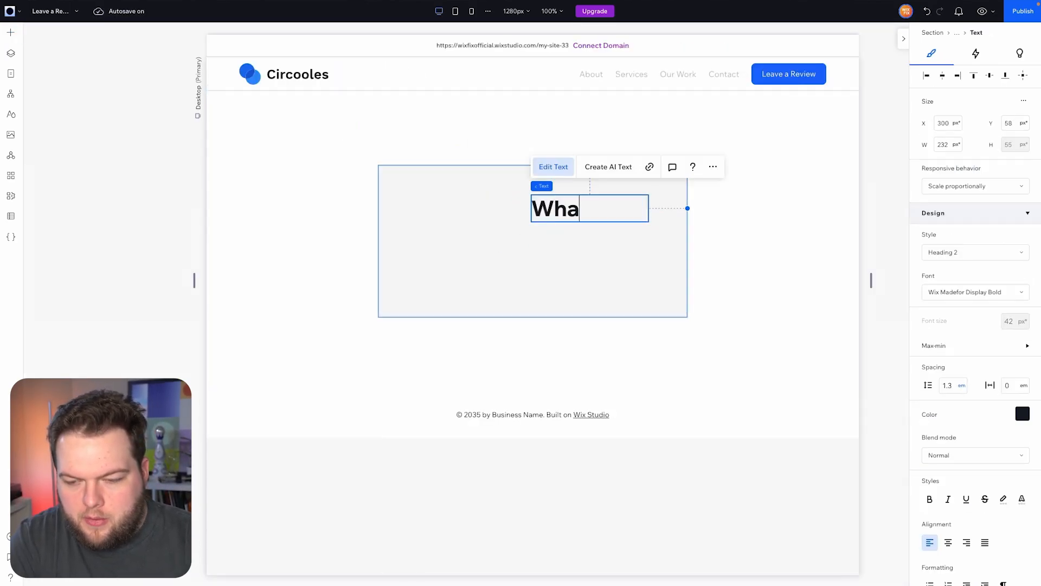
pyautogui.write('t Would You Rate YU')
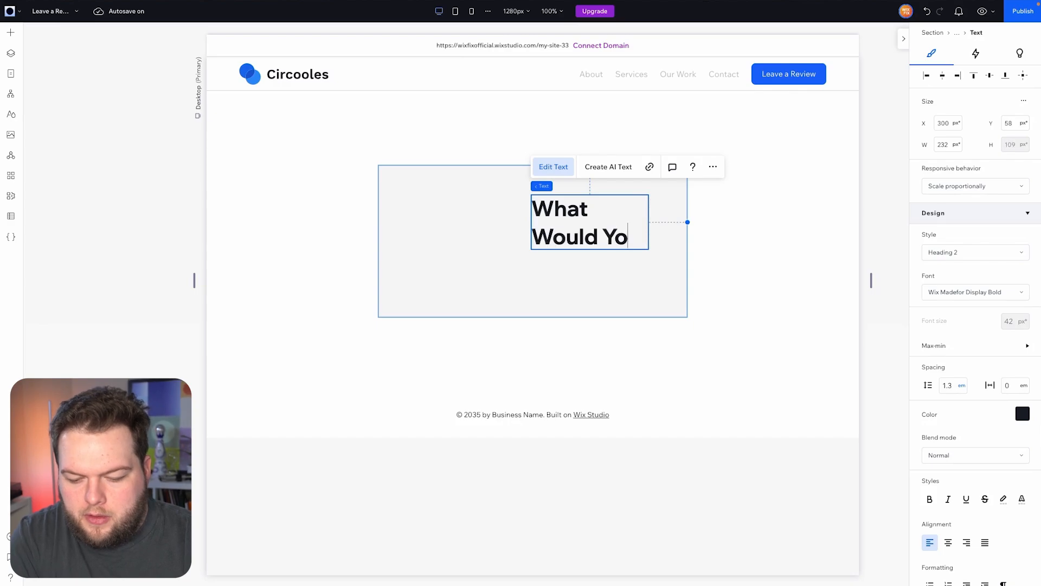
pyautogui.press('BackSpace')
pyautogui.press('BackSpace')
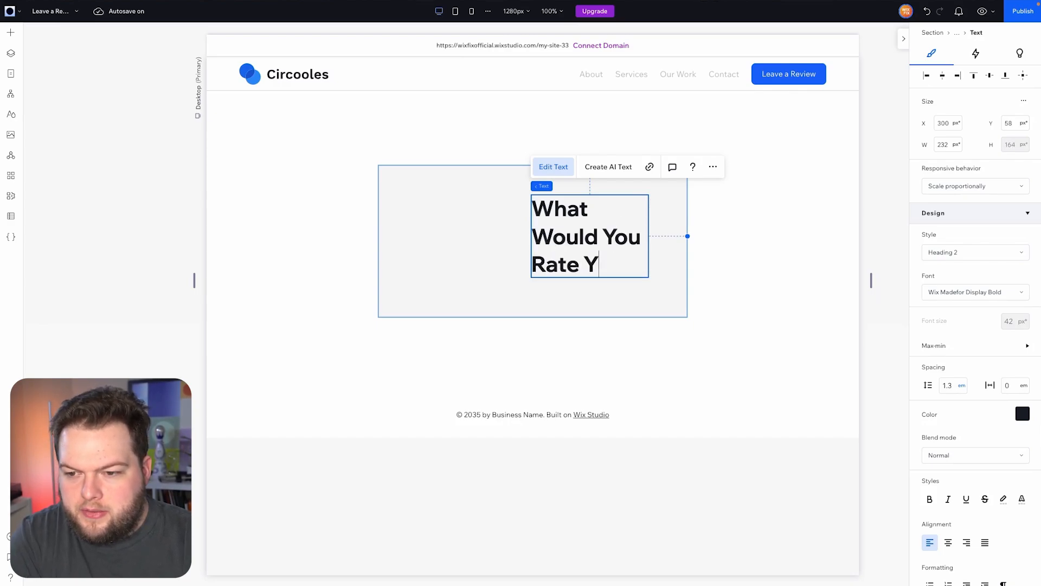
pyautogui.write('Ud')
pyautogui.press('BackSpace')
pyautogui.write('s?')
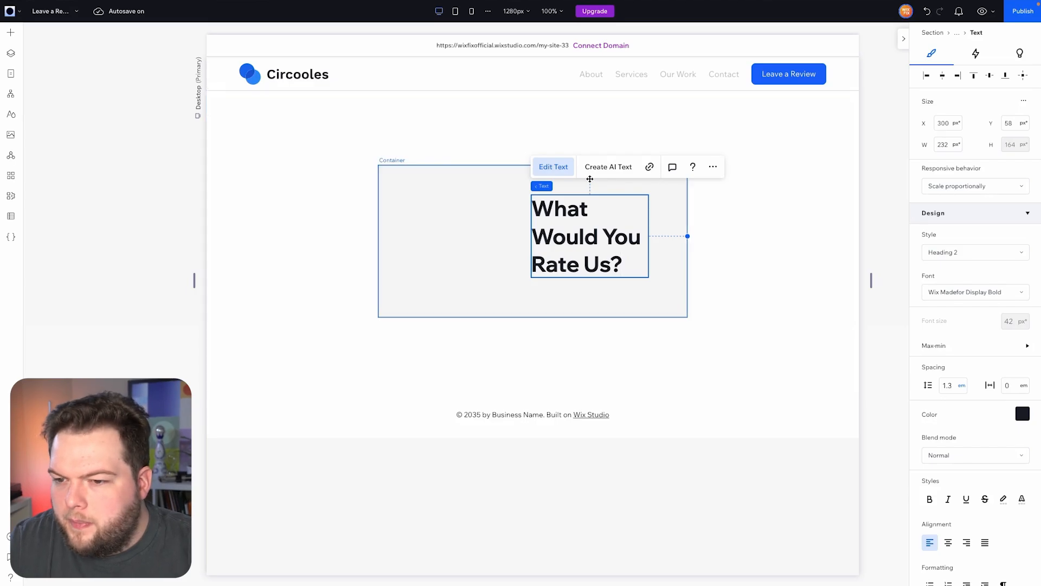
pyautogui.click(677, 208)
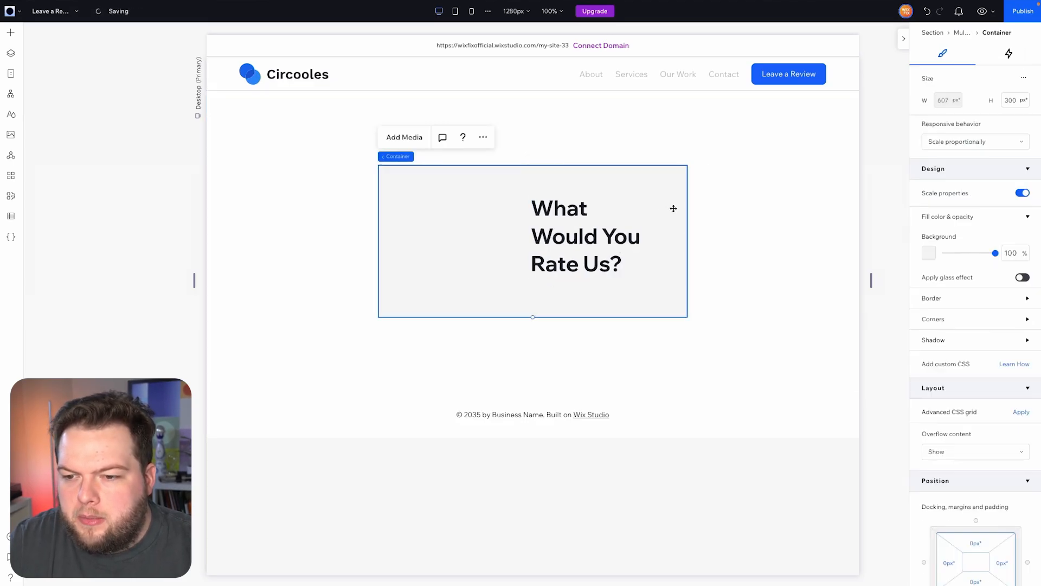
# Widen the title's text box to about 443 px and set its font size to 32 px.
pyautogui.click(535, 248)
pyautogui.moveTo(531, 236); pyautogui.dragTo(425, 236)
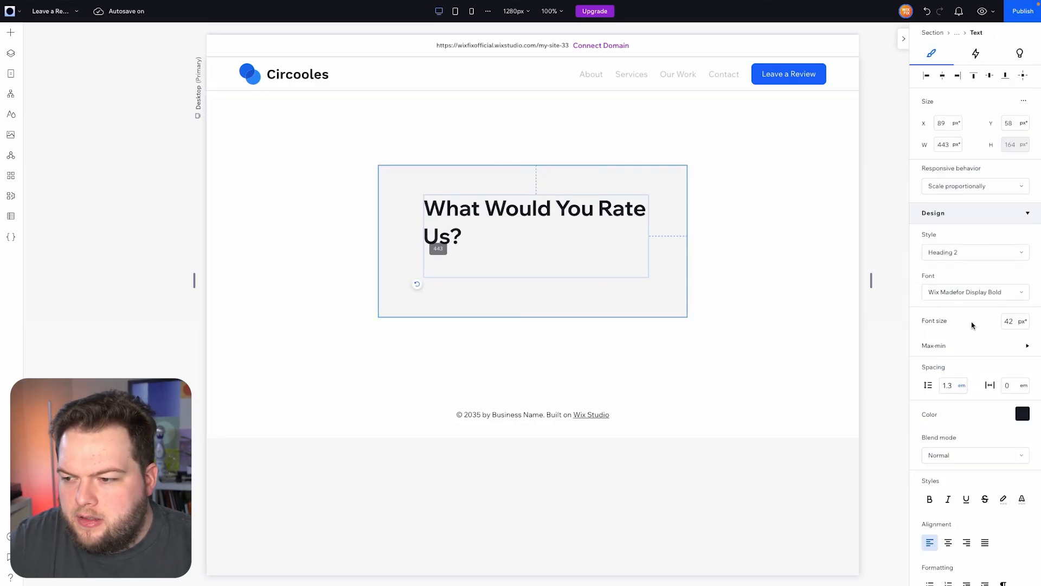
pyautogui.click(1013, 324)
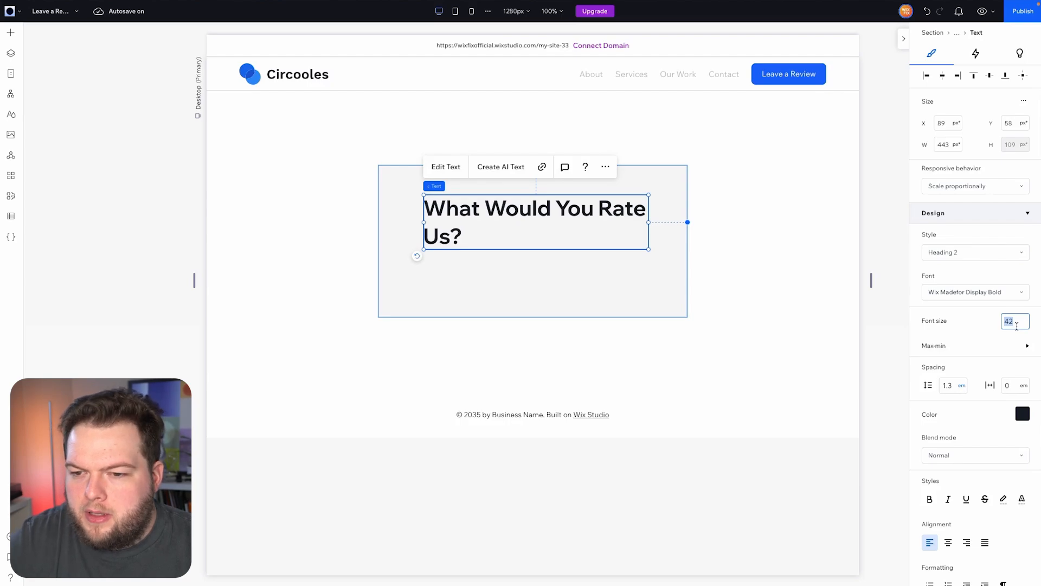
pyautogui.write('22')
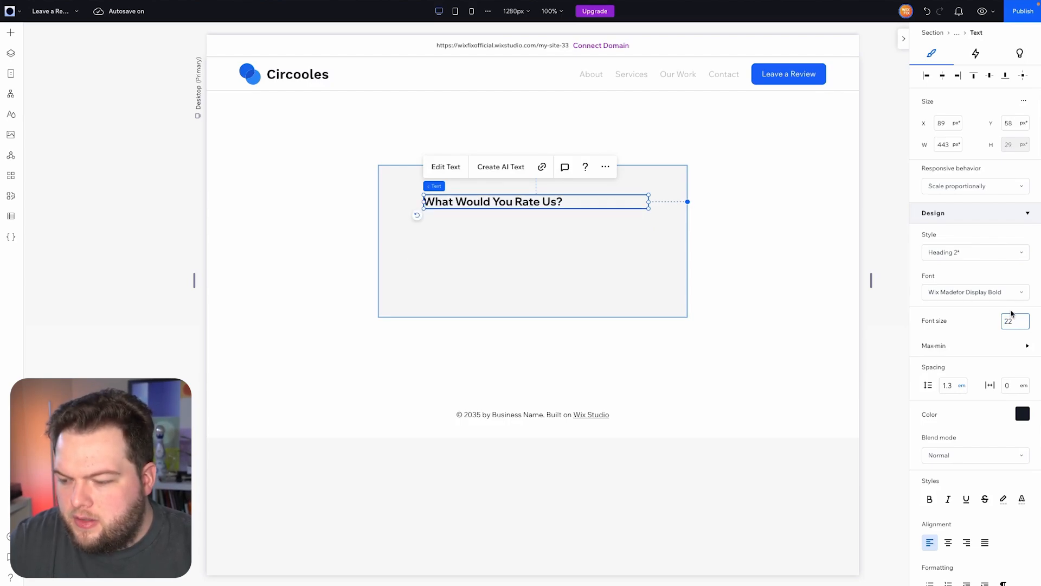
pyautogui.hotkey('shift', 'Up')
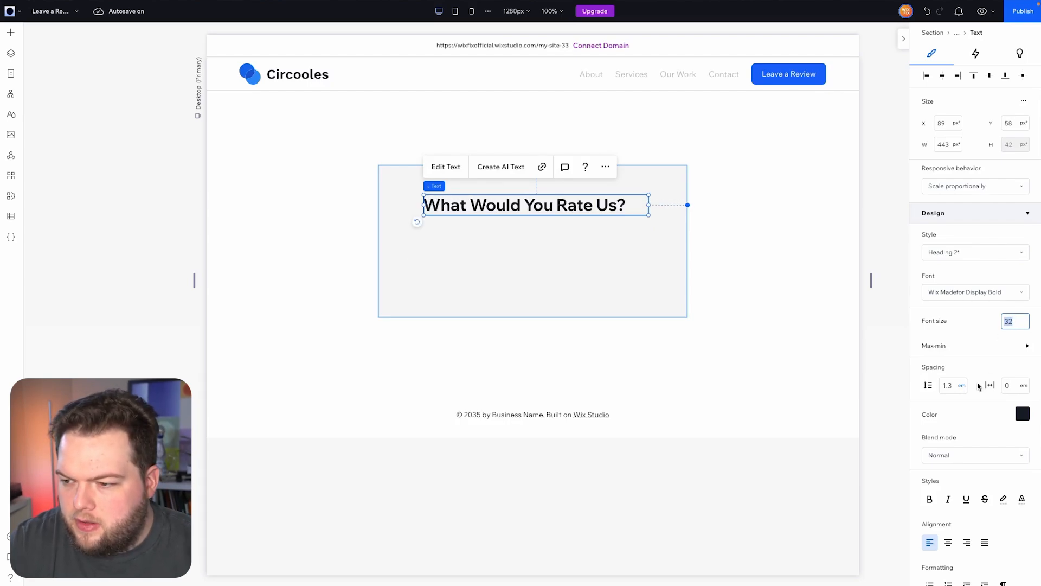
# Center-align the title text and center the title horizontally within its container.
pyautogui.click(948, 542)
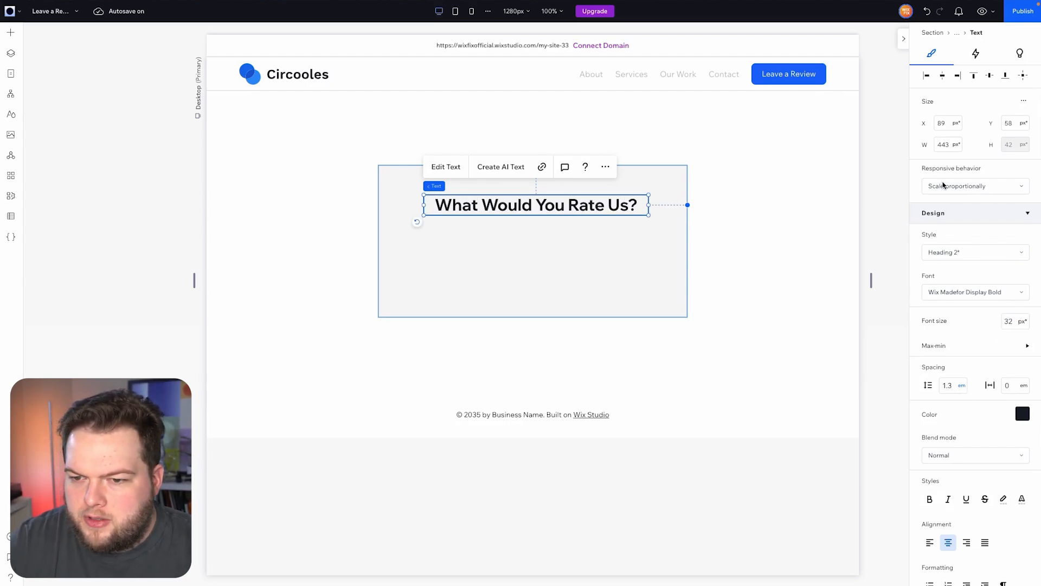
pyautogui.click(941, 79)
pyautogui.click(628, 264)
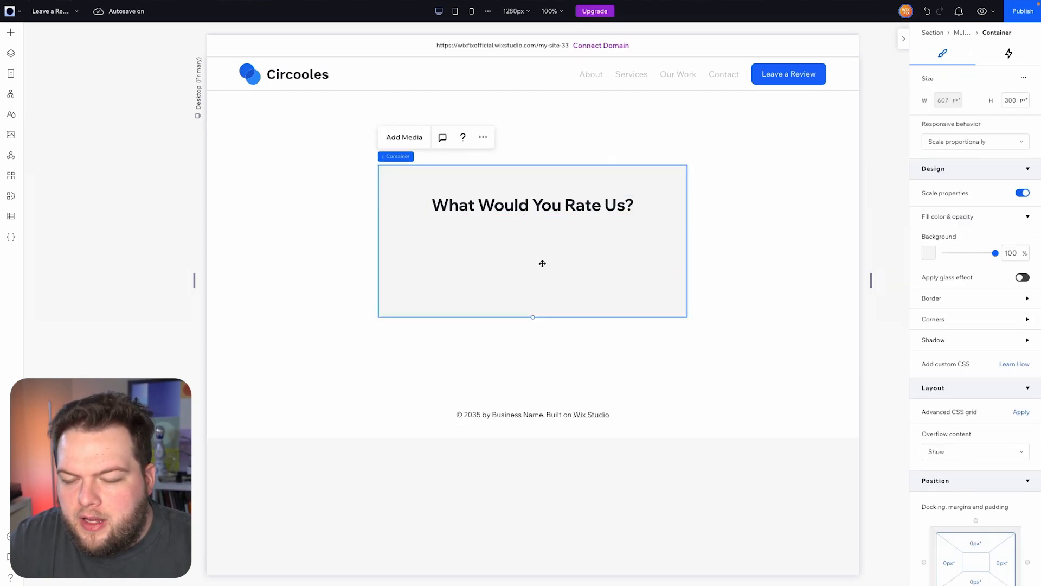
# Add a new container in the section's upper-left area and reduce its height to about 76 px.
pyautogui.click(16, 37)
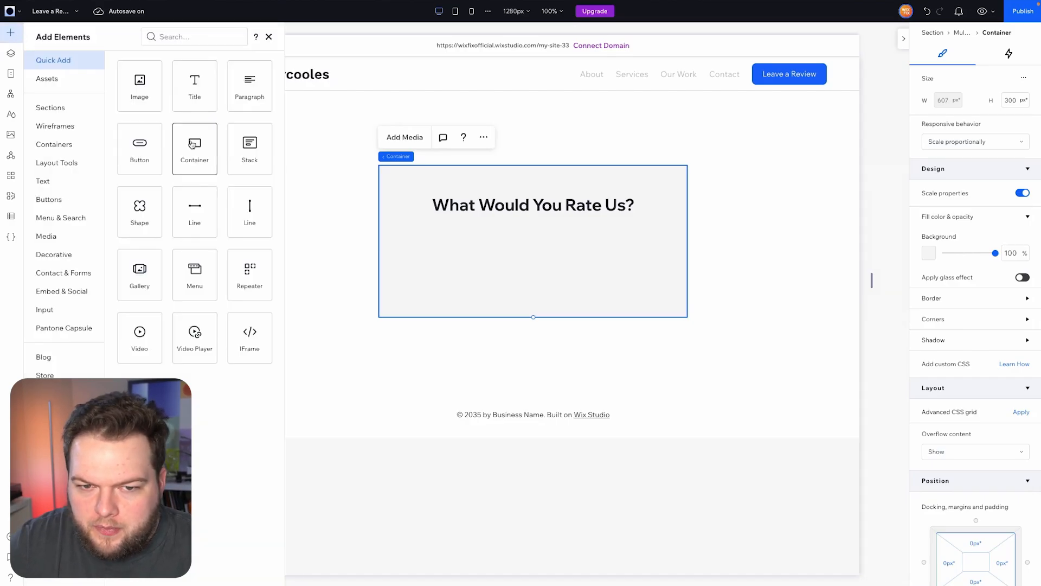
pyautogui.moveTo(196, 149); pyautogui.dragTo(339, 129)
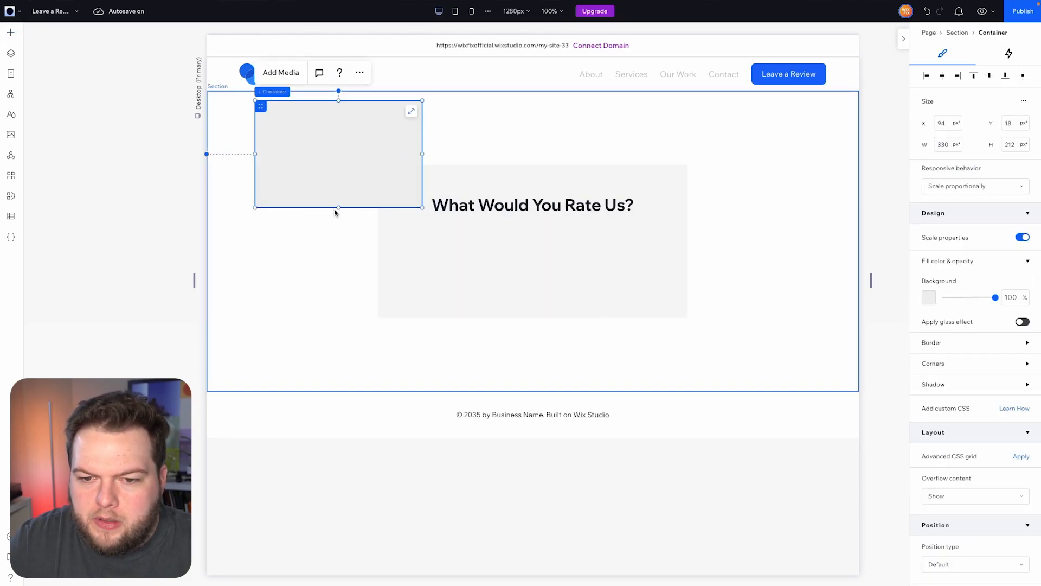
pyautogui.moveTo(338, 207); pyautogui.dragTo(338, 139)
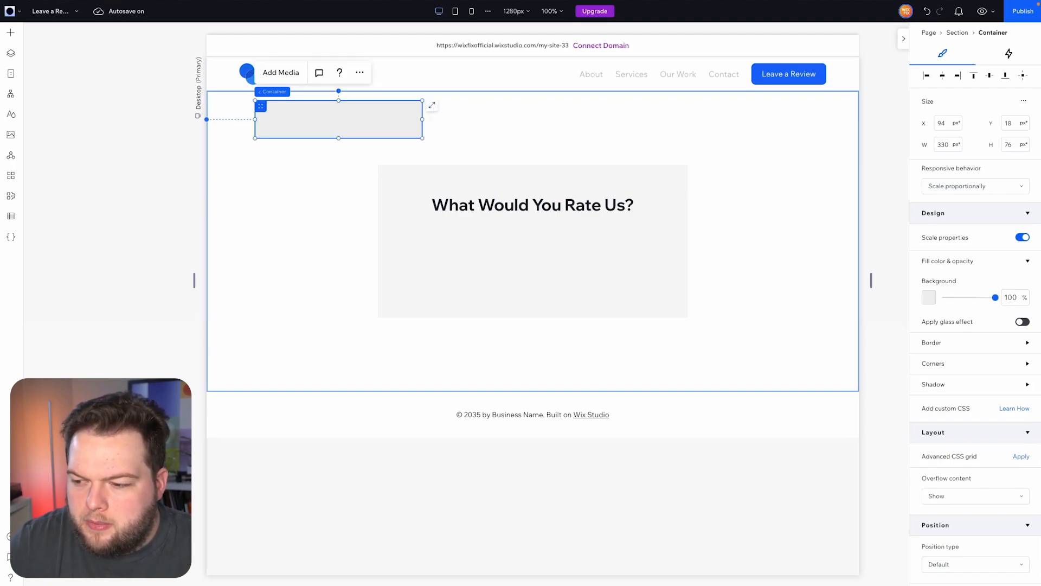
# Apply an advanced CSS grid of 5 columns and 1 row to the new container.
pyautogui.click(1019, 460)
pyautogui.click(968, 478)
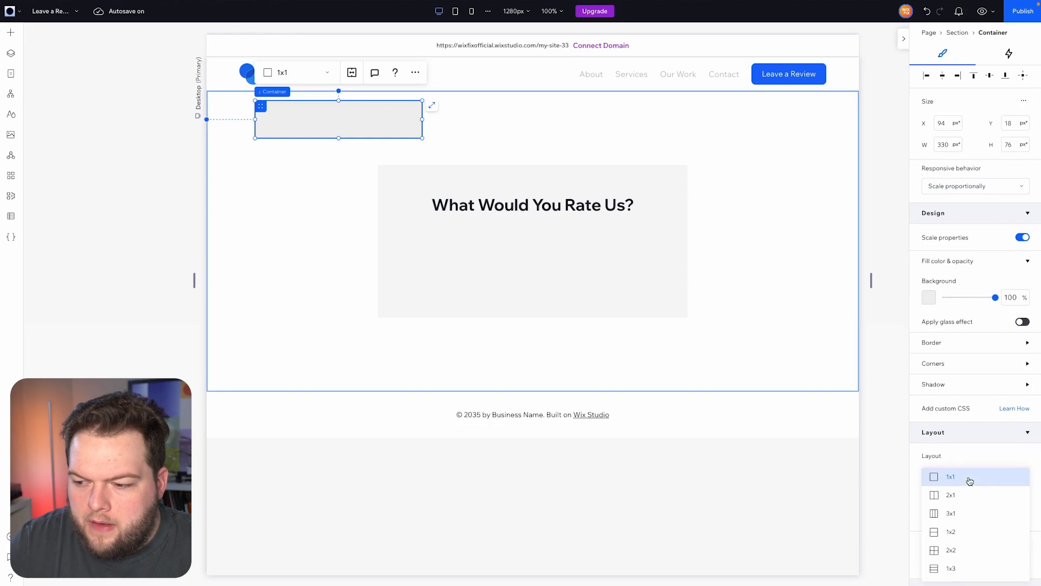
pyautogui.scroll(-1, 953, 564)
pyautogui.click(952, 572)
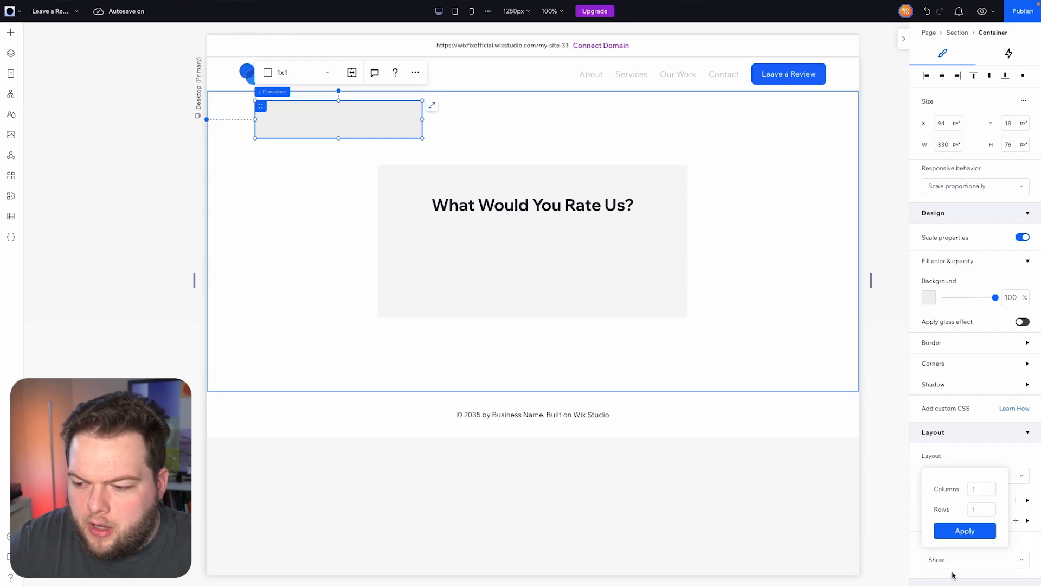
pyautogui.doubleClick(980, 509)
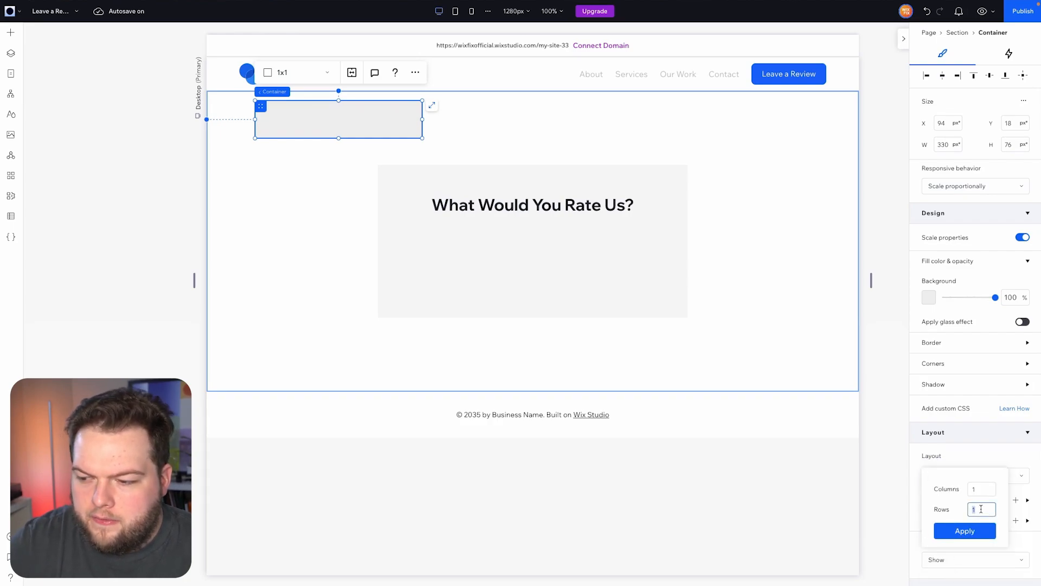
pyautogui.click(974, 488)
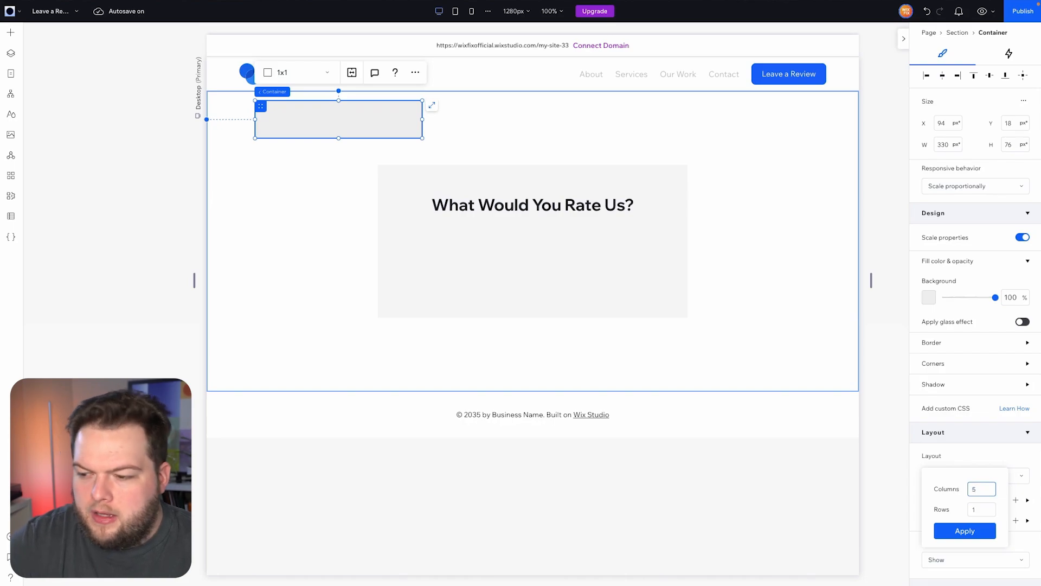
pyautogui.click(974, 533)
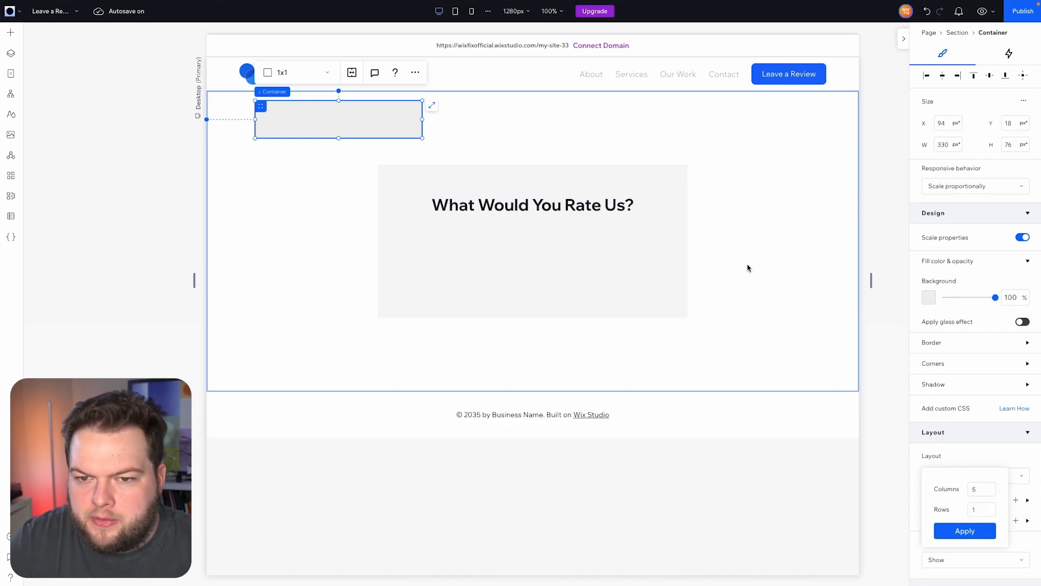
# Set the horizontal gap between the container's grid columns to 6 px.
pyautogui.scroll(-4, 1017, 377)
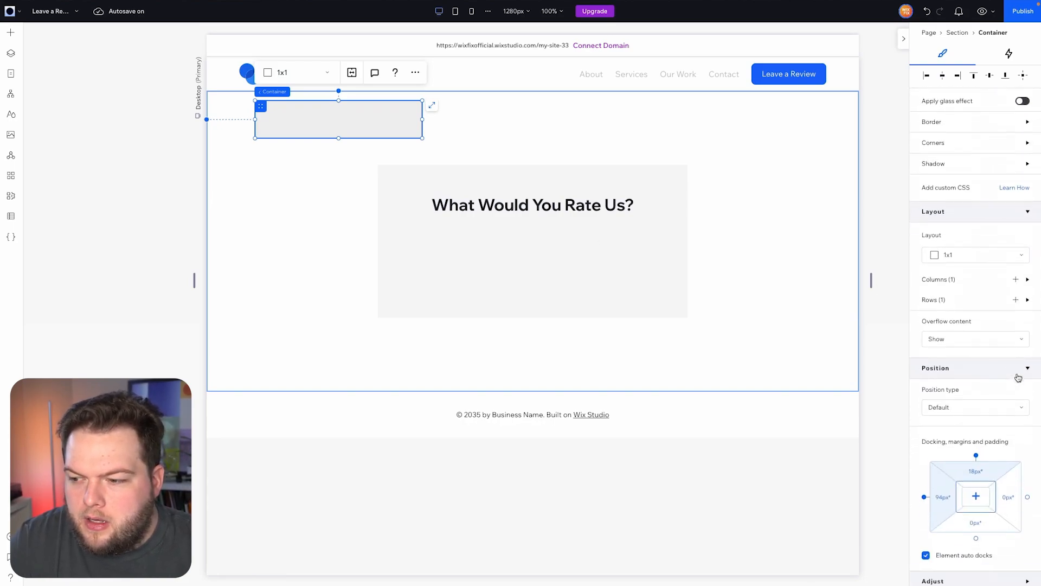
pyautogui.click(977, 314)
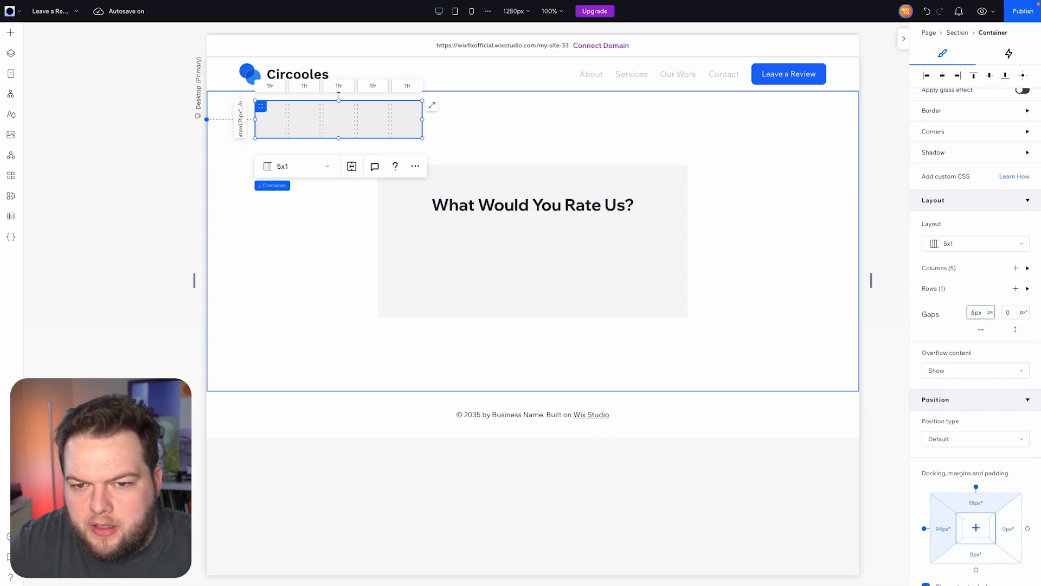
pyautogui.write('6px')
pyautogui.press('Return')
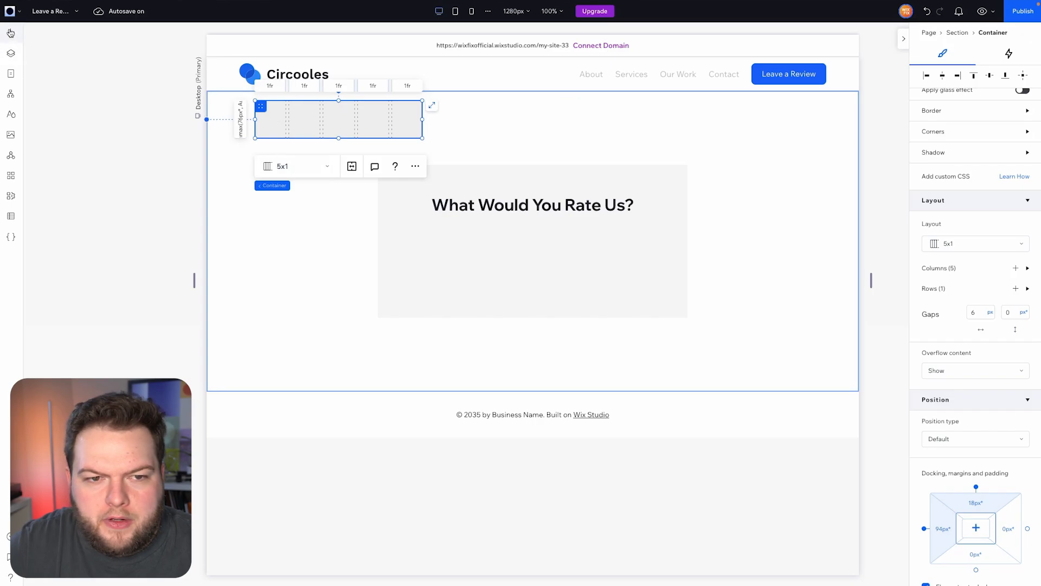
# Add a basic shape to the section, in the empty area below the five-column container.
pyautogui.click(10, 33)
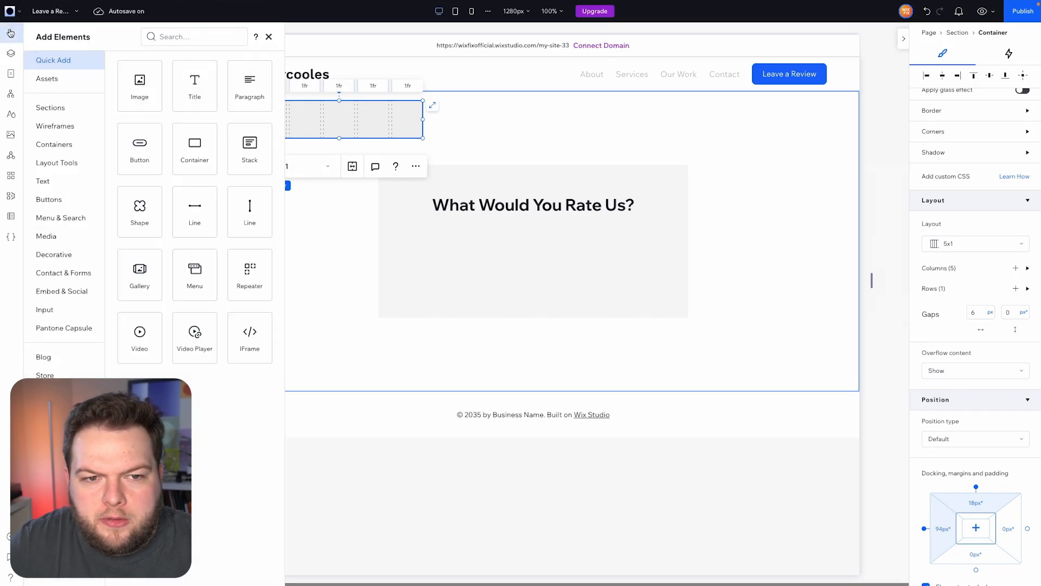
pyautogui.moveTo(139, 219); pyautogui.dragTo(295, 239)
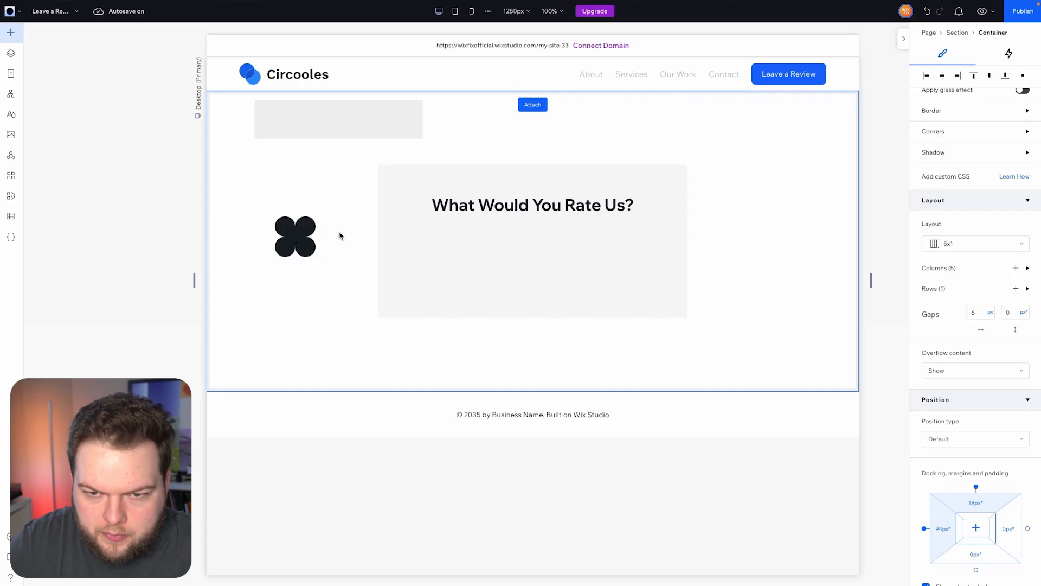
pyautogui.click(276, 232)
# Search the vector art for "star" and replace the new shape with an outlined star.
pyautogui.click(285, 189)
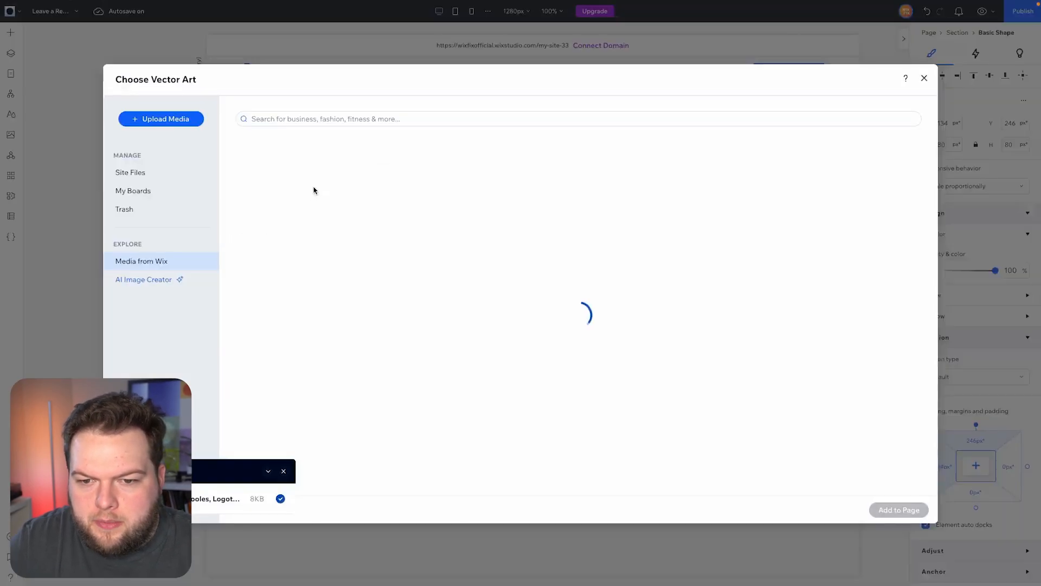
pyautogui.click(313, 119)
pyautogui.write('start')
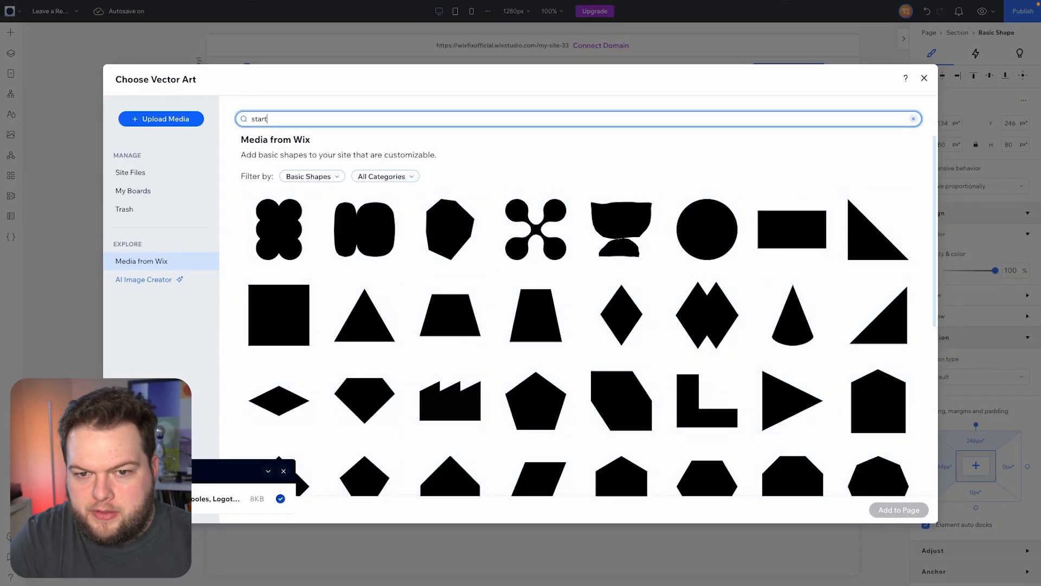
pyautogui.press('Return')
pyautogui.click(310, 115)
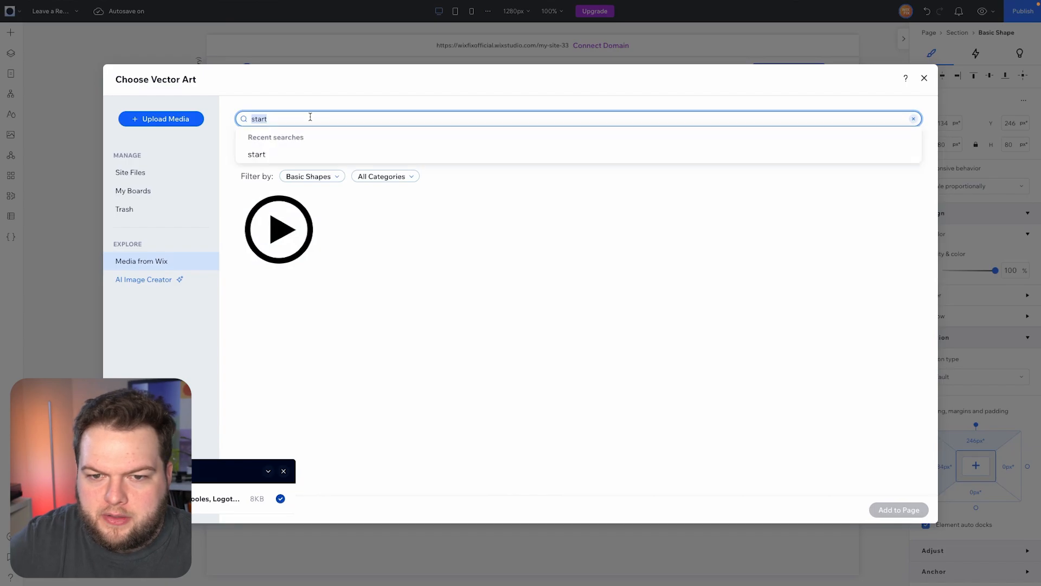
pyautogui.press('Return')
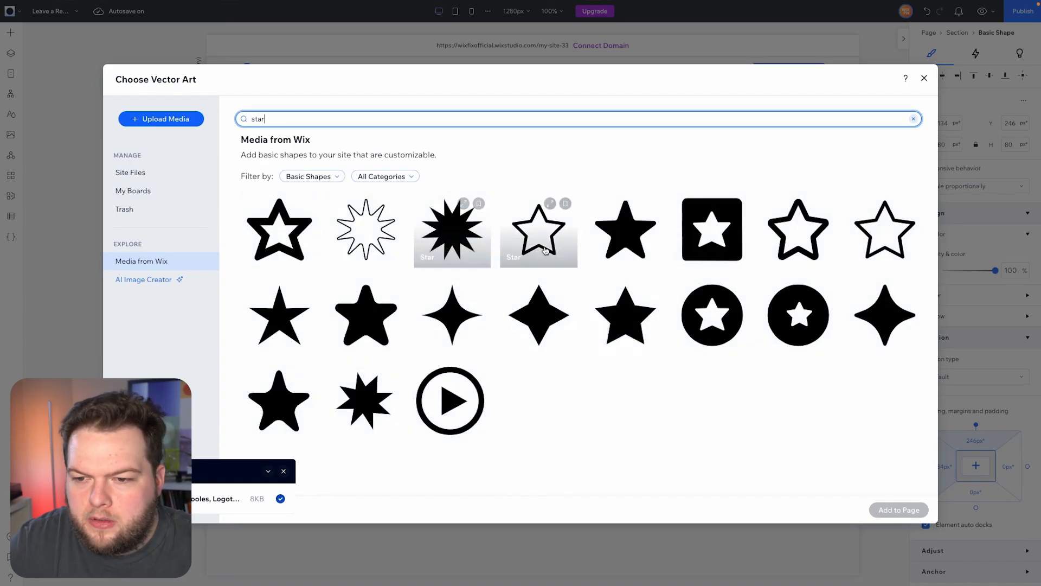
pyautogui.doubleClick(809, 239)
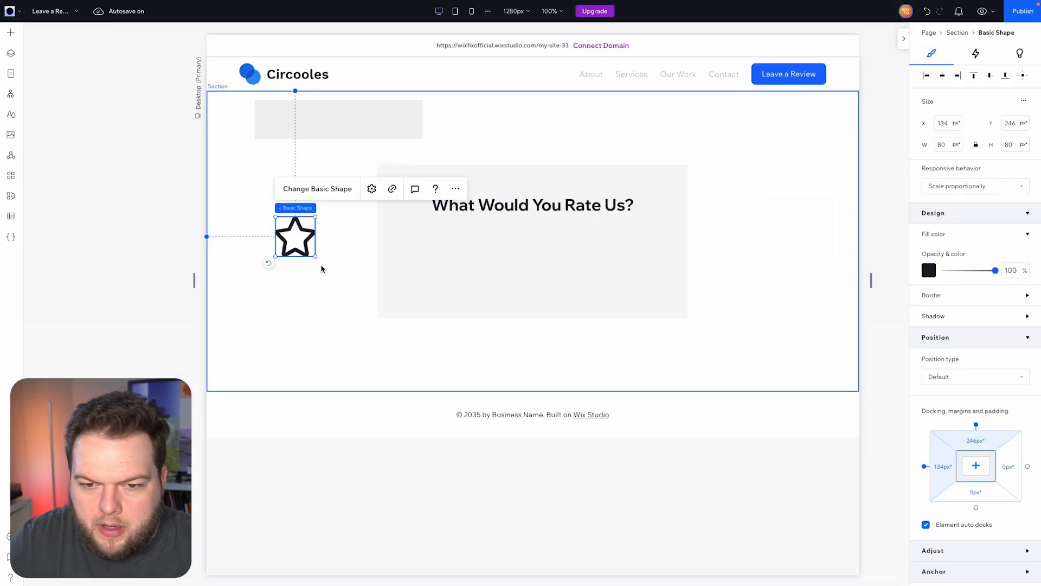
# Set the star to Fixed responsive behavior at 32 by 32 px and move it just below the five-column container.
pyautogui.click(941, 191)
pyautogui.click(949, 225)
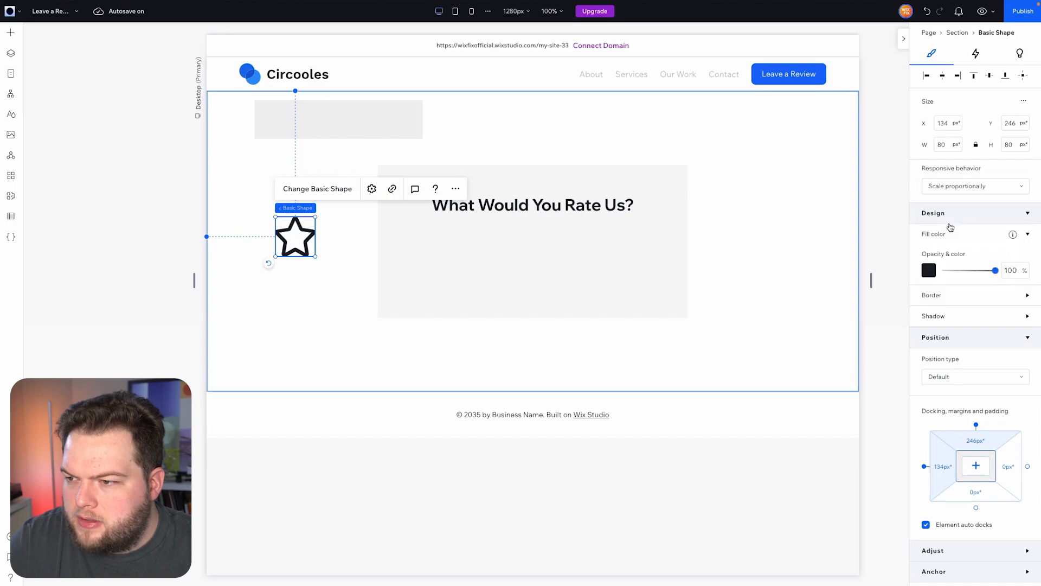
pyautogui.click(947, 146)
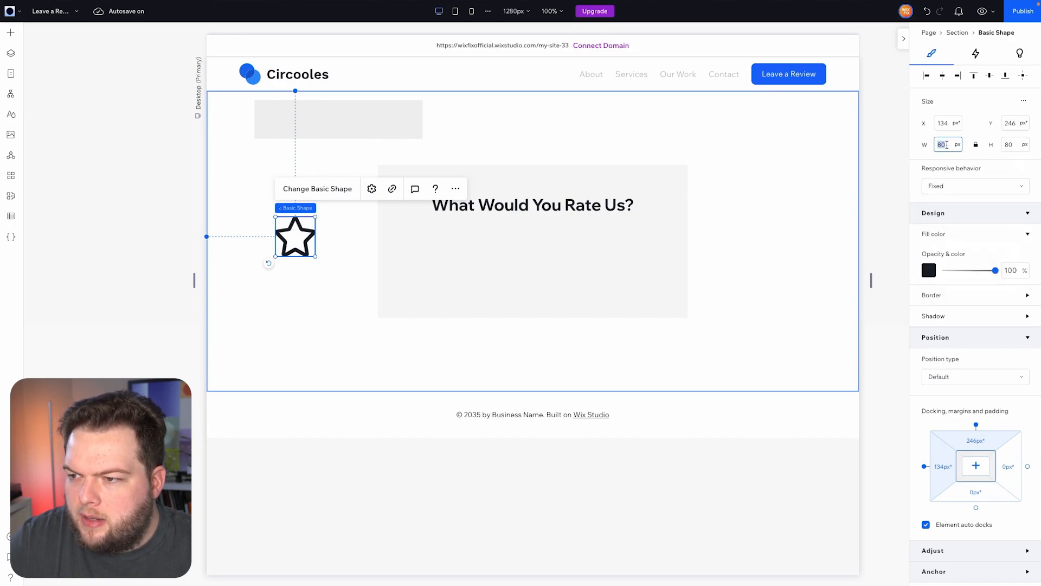
pyautogui.press('Return')
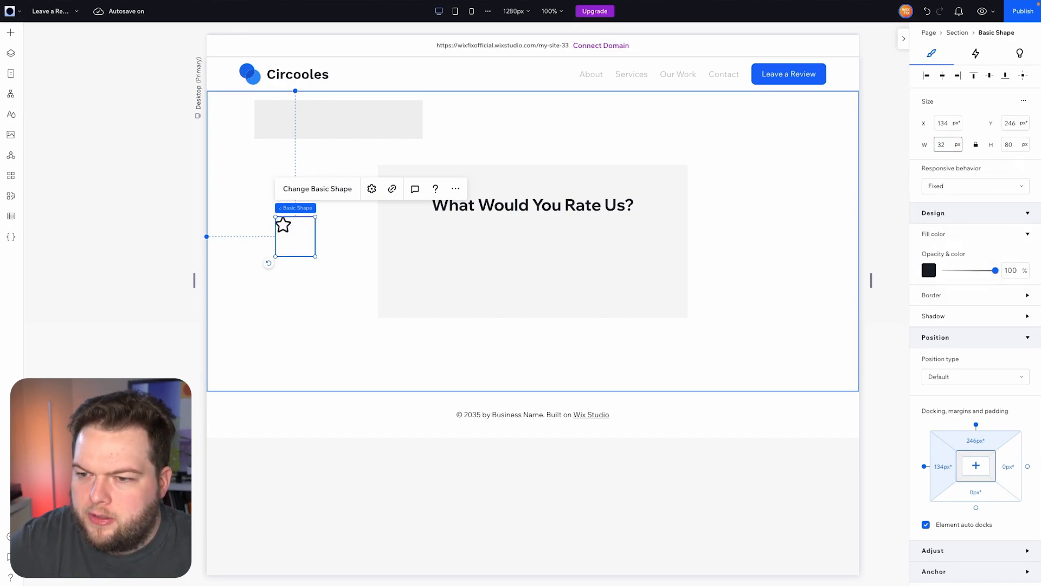
pyautogui.moveTo(279, 224); pyautogui.dragTo(273, 173)
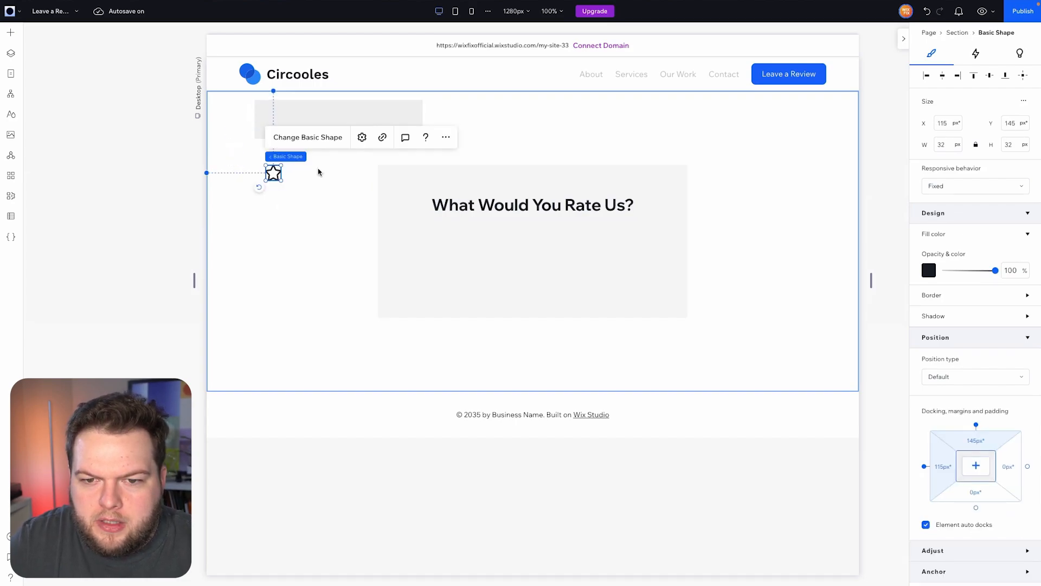
# Place the star in its own container and set that container's responsive behavior to Fixed.
pyautogui.click(445, 138)
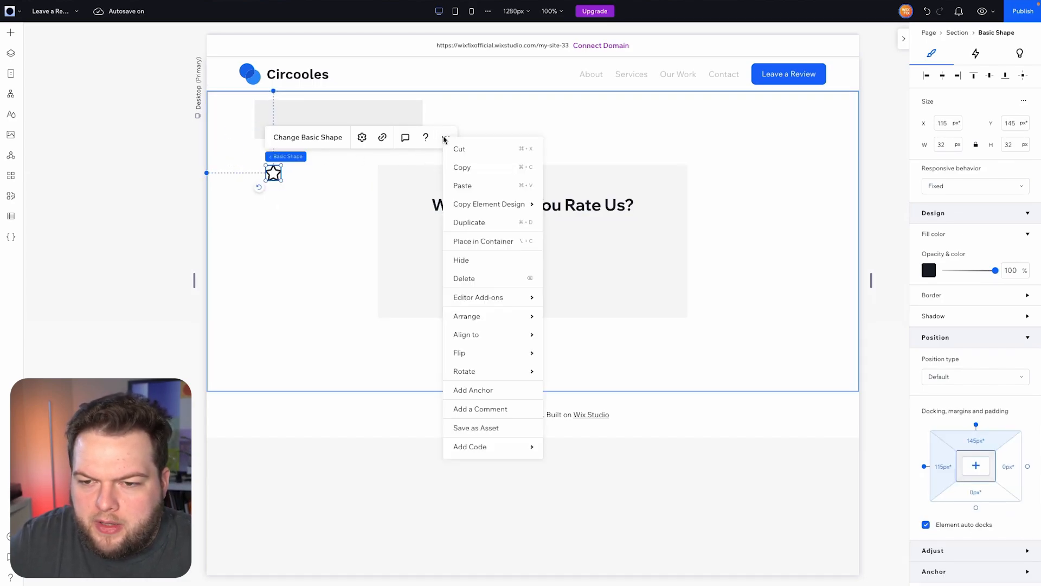
pyautogui.click(484, 244)
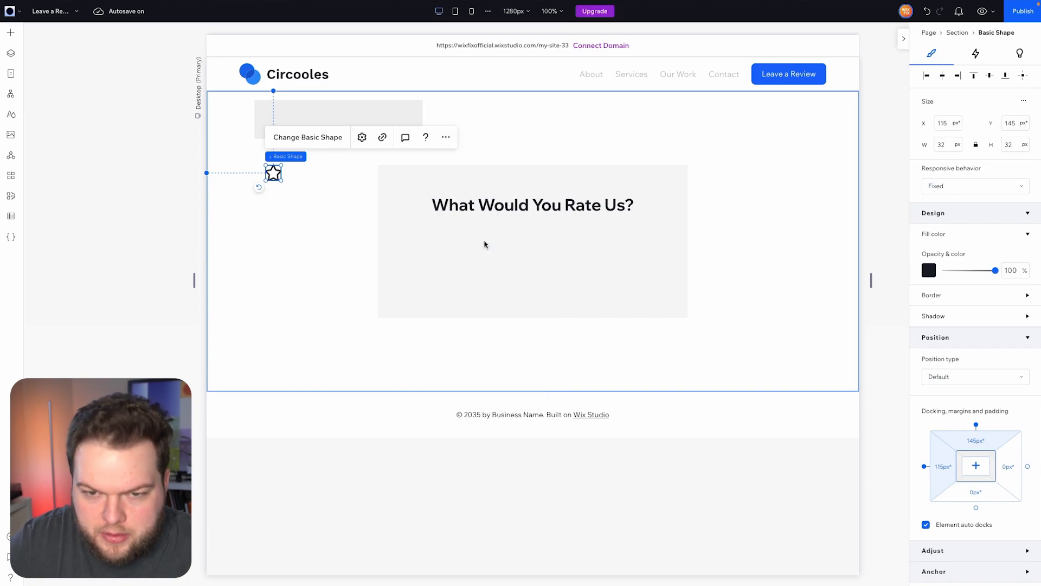
pyautogui.click(969, 187)
pyautogui.click(961, 228)
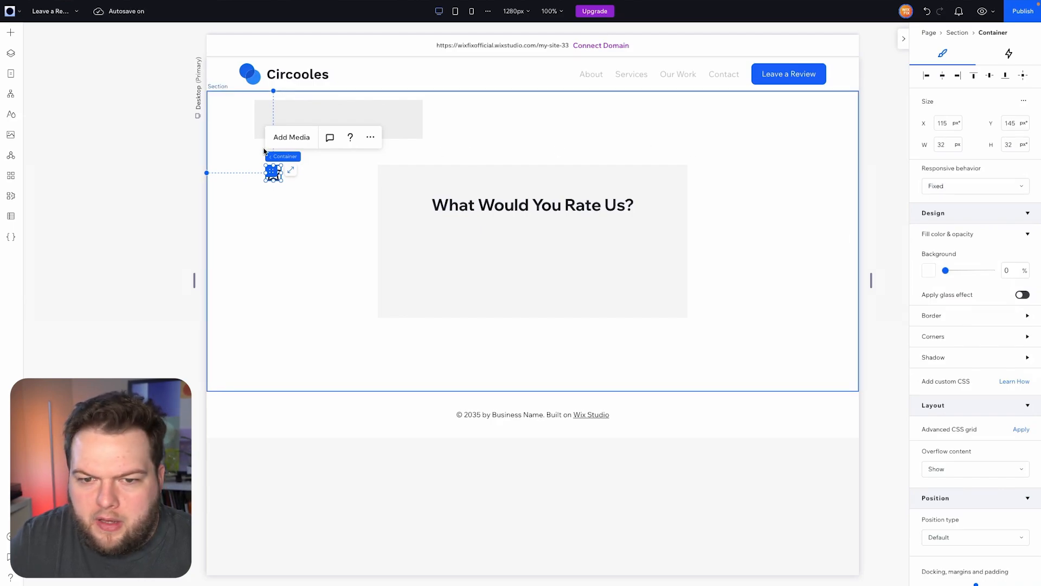
# Move the star's container into the first grid cell of the five-column container and center it there.
pyautogui.moveTo(272, 161); pyautogui.dragTo(269, 119)
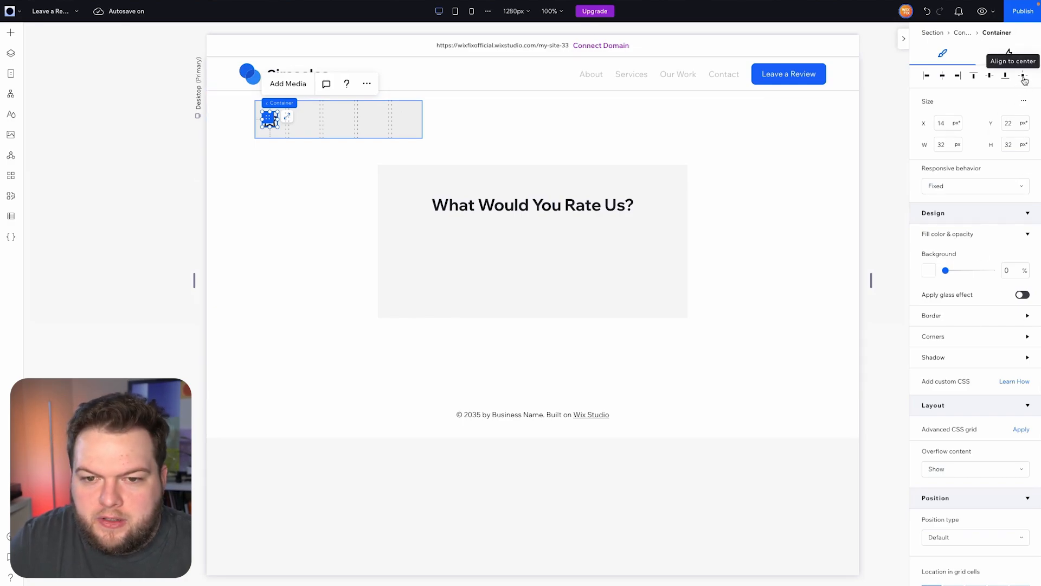
pyautogui.press('Right')
# Duplicate the outlined star and change the copy to a solid five-pointed star.
pyautogui.click(274, 123)
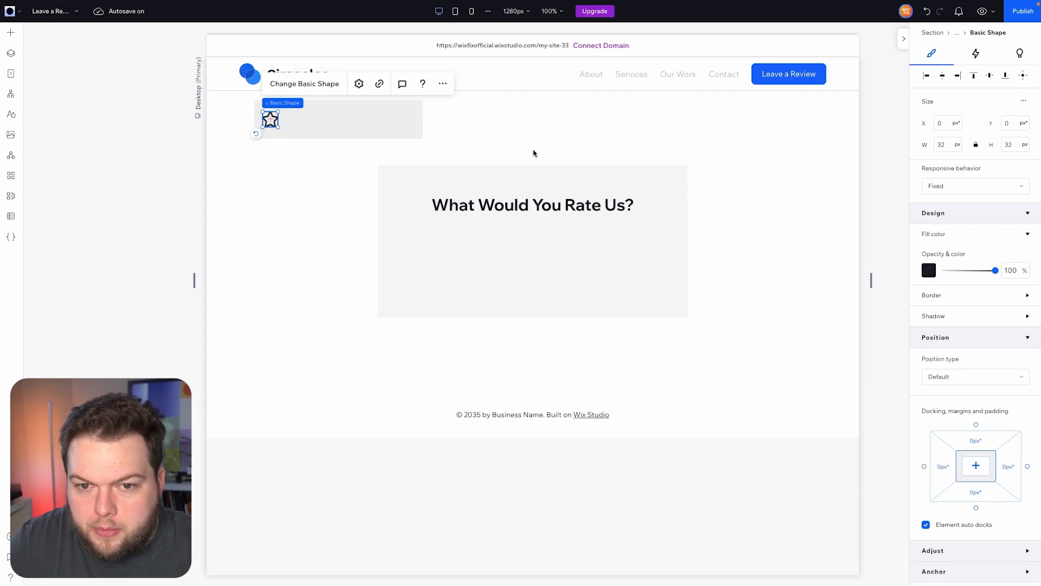
pyautogui.hotkey('ctrl', 'd')
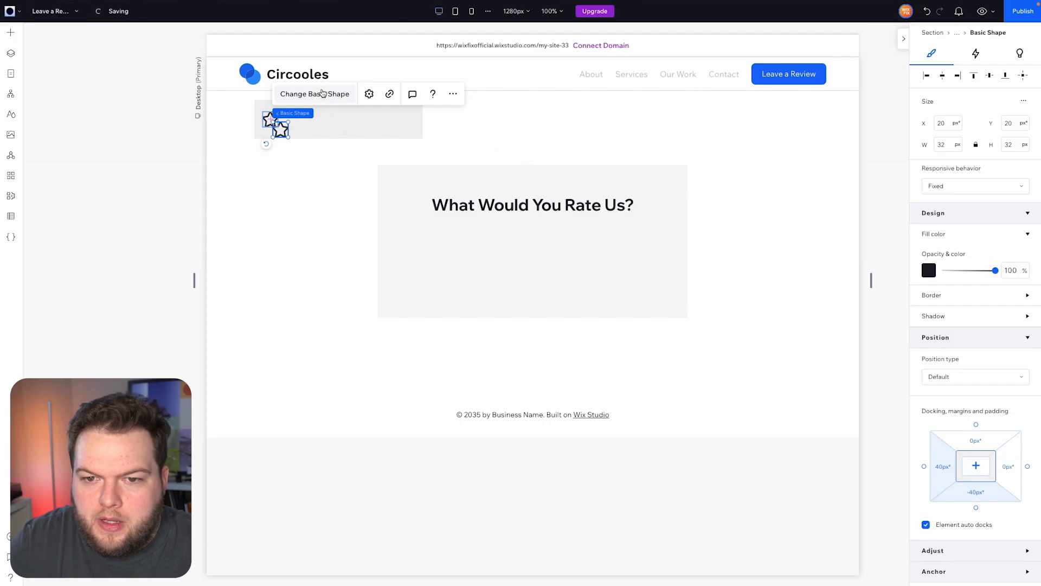
pyautogui.click(325, 97)
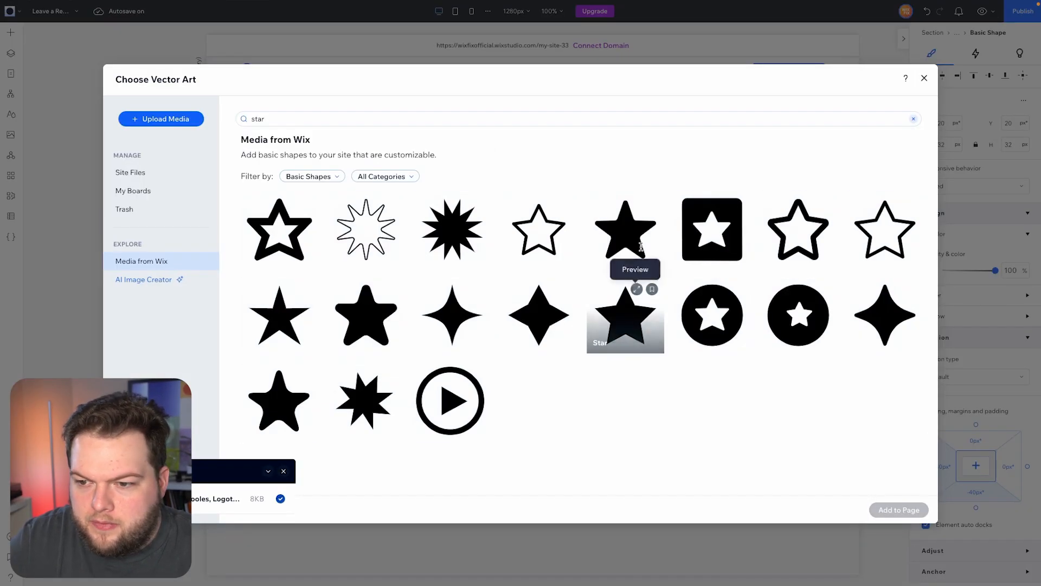
pyautogui.doubleClick(630, 232)
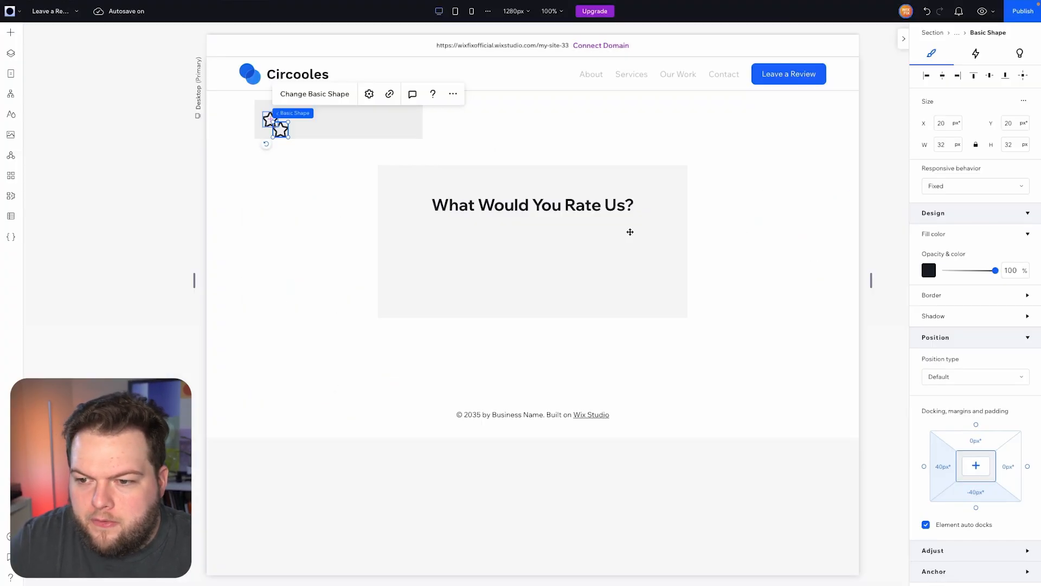
# Fill the solid star with a new custom yellow, #F9D64B.
pyautogui.click(929, 271)
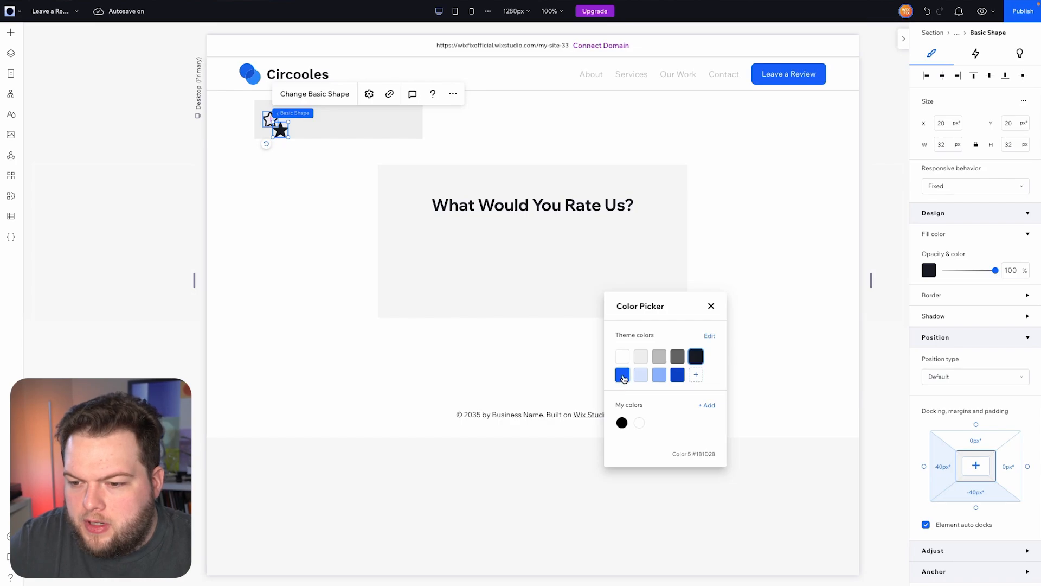
pyautogui.click(696, 375)
pyautogui.click(623, 386)
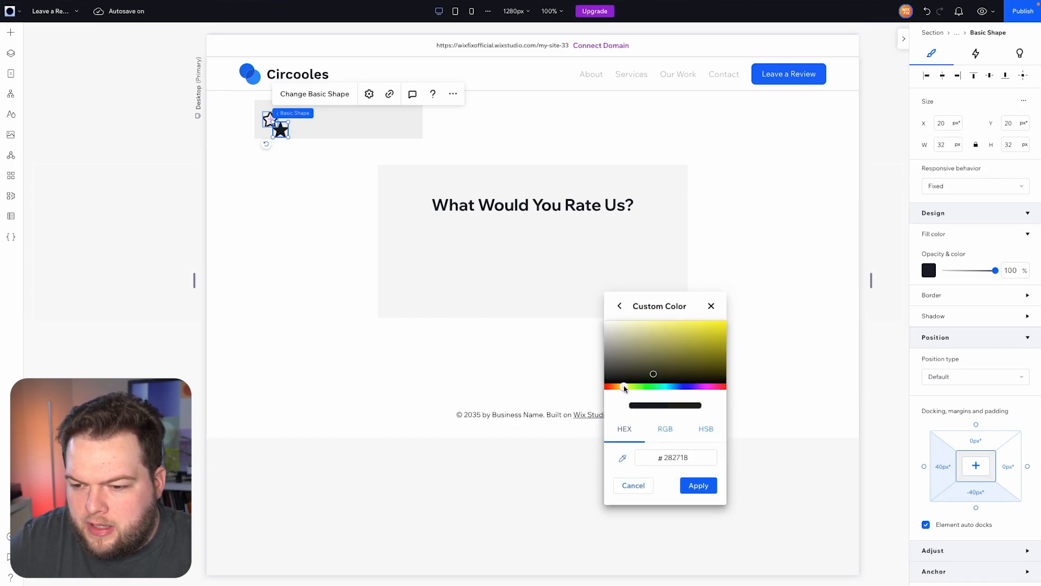
pyautogui.moveTo(646, 352); pyautogui.dragTo(690, 323)
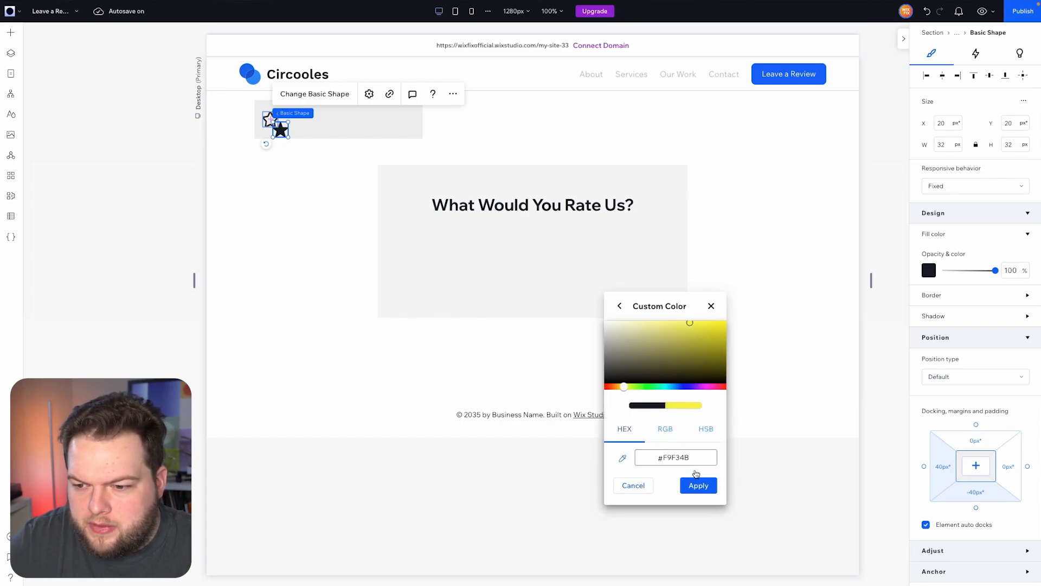
pyautogui.moveTo(625, 386); pyautogui.dragTo(621, 388)
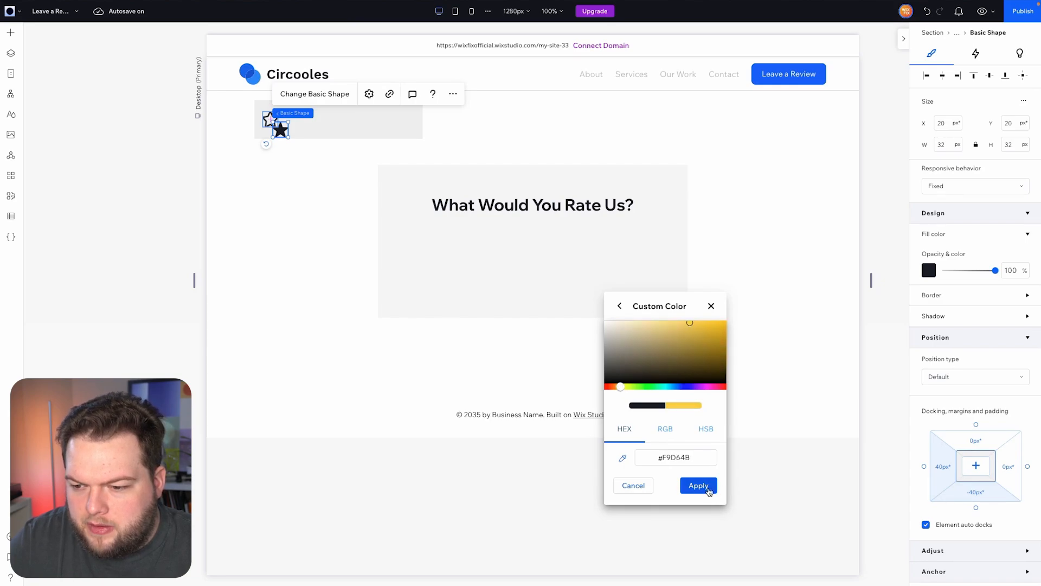
pyautogui.click(699, 486)
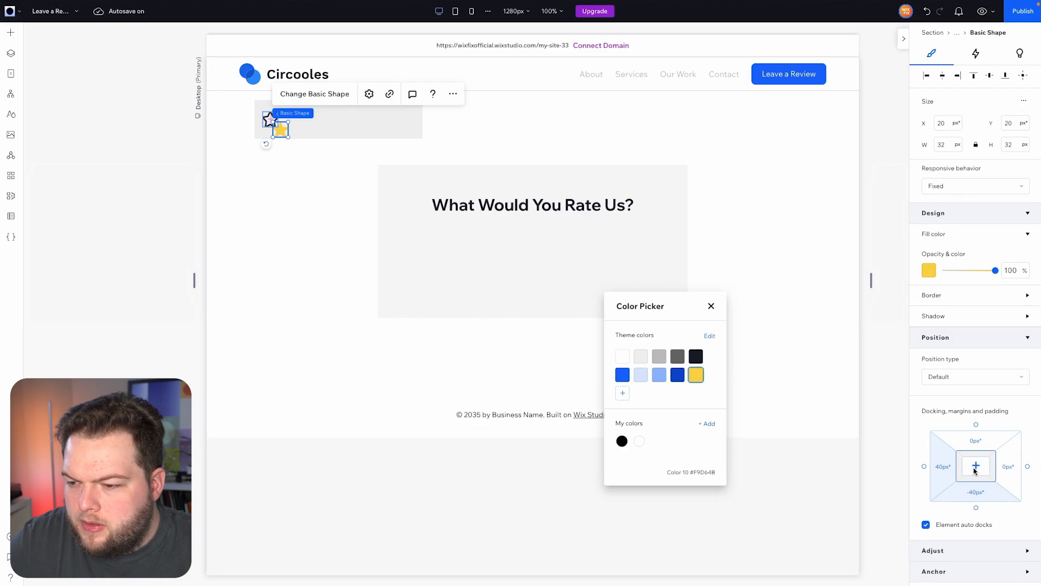
# Center the yellow star over the outlined star in their container and set its opacity to 0%.
pyautogui.click(1023, 78)
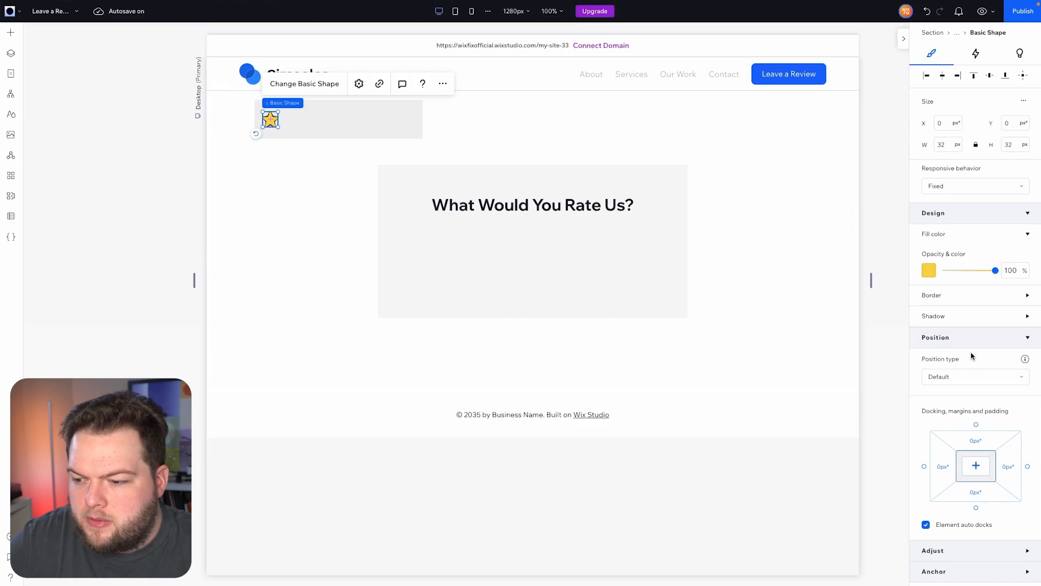
pyautogui.click(931, 551)
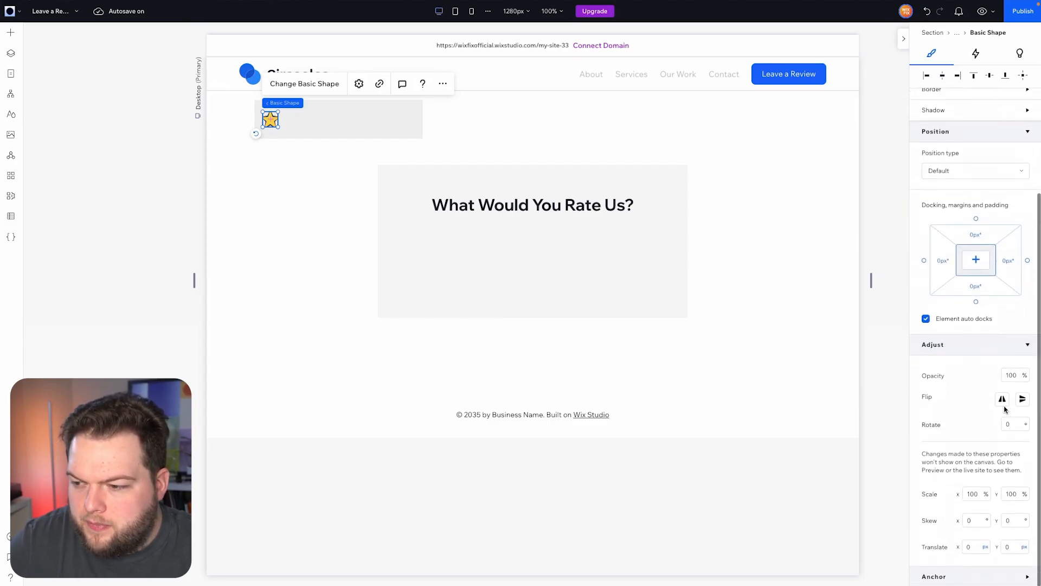
pyautogui.click(1012, 376)
pyautogui.write('0')
pyautogui.press('Return')
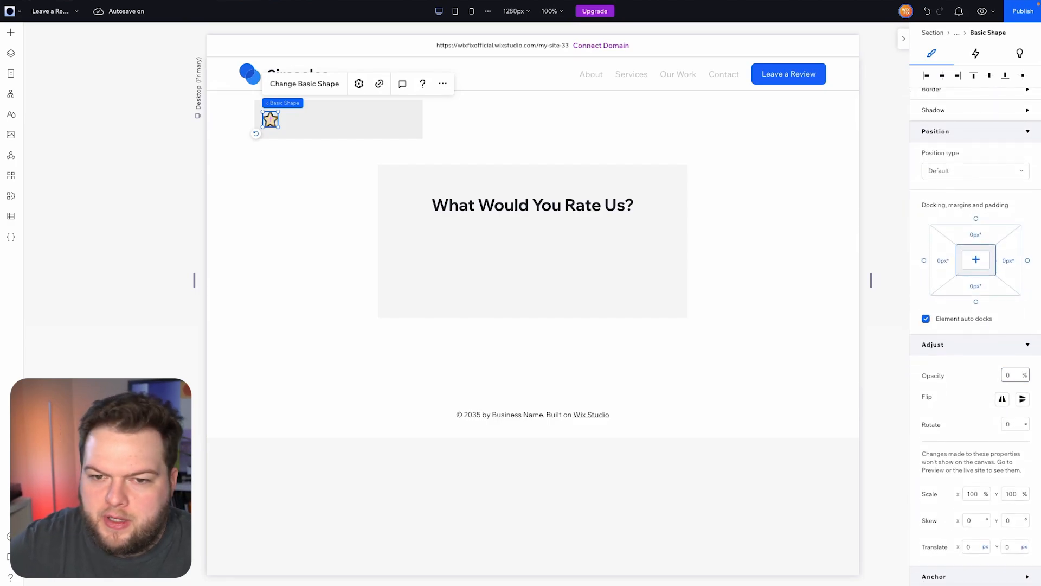
# Add a hover effect to the star's container that starts a new custom animation on the container itself.
pyautogui.moveTo(296, 103)
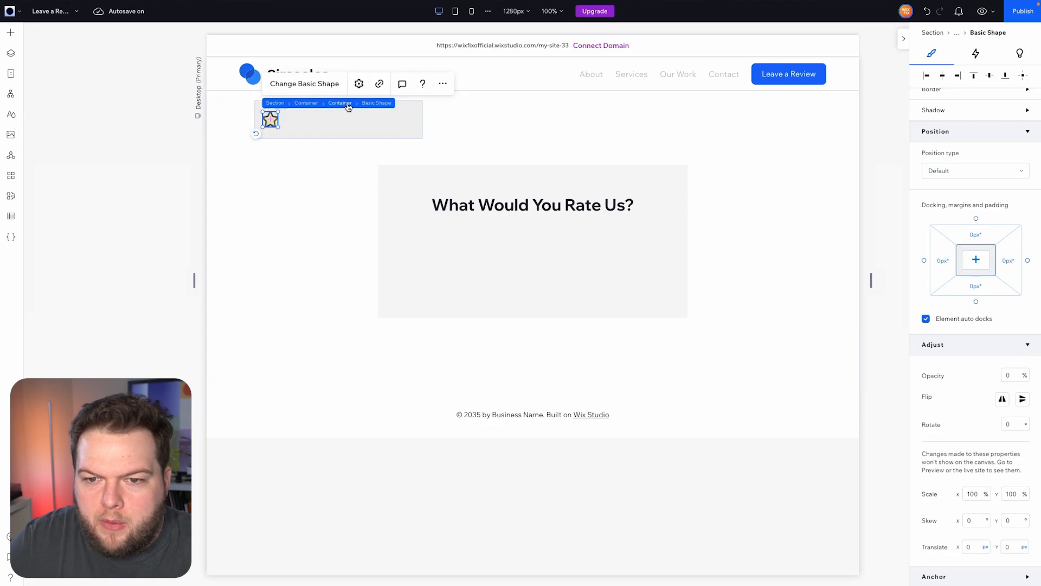
pyautogui.click(346, 103)
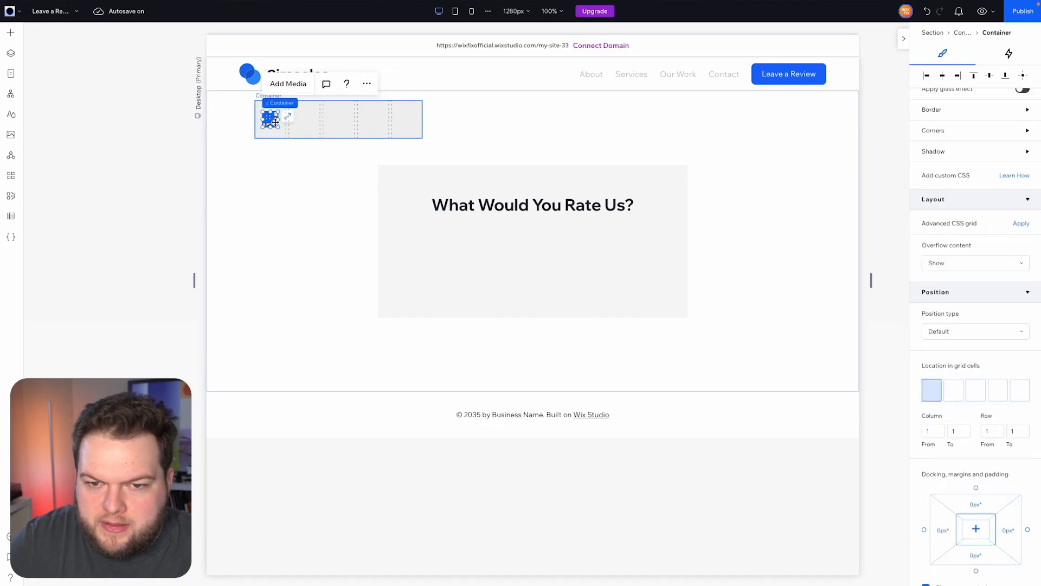
pyautogui.click(1009, 54)
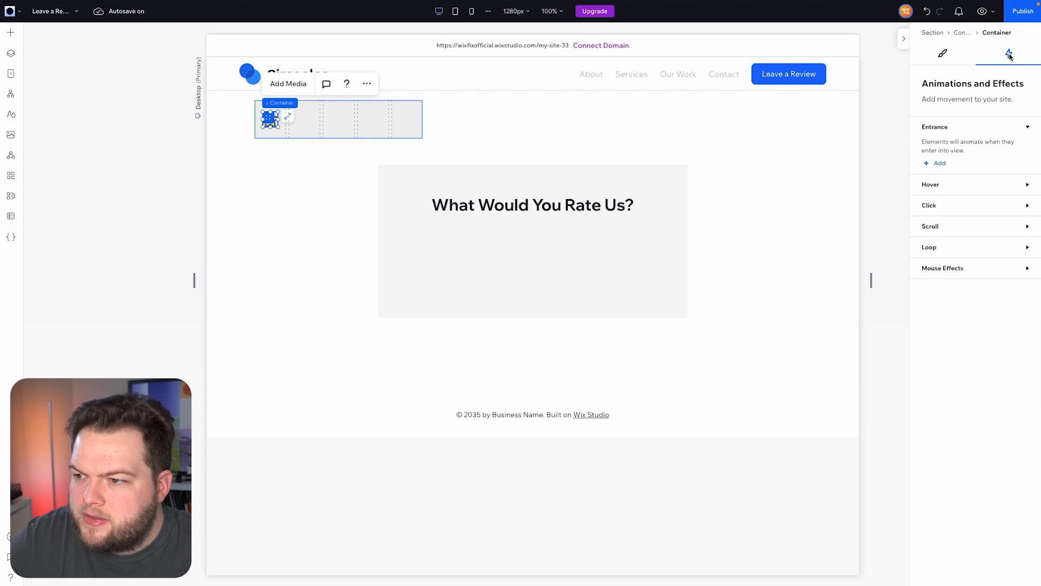
pyautogui.click(944, 186)
pyautogui.click(940, 222)
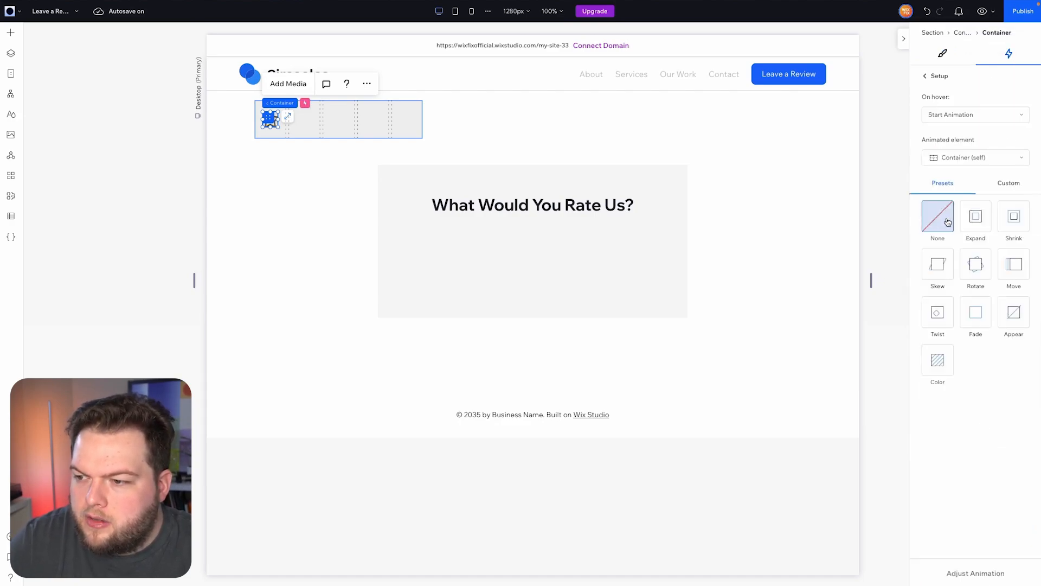
pyautogui.click(1015, 187)
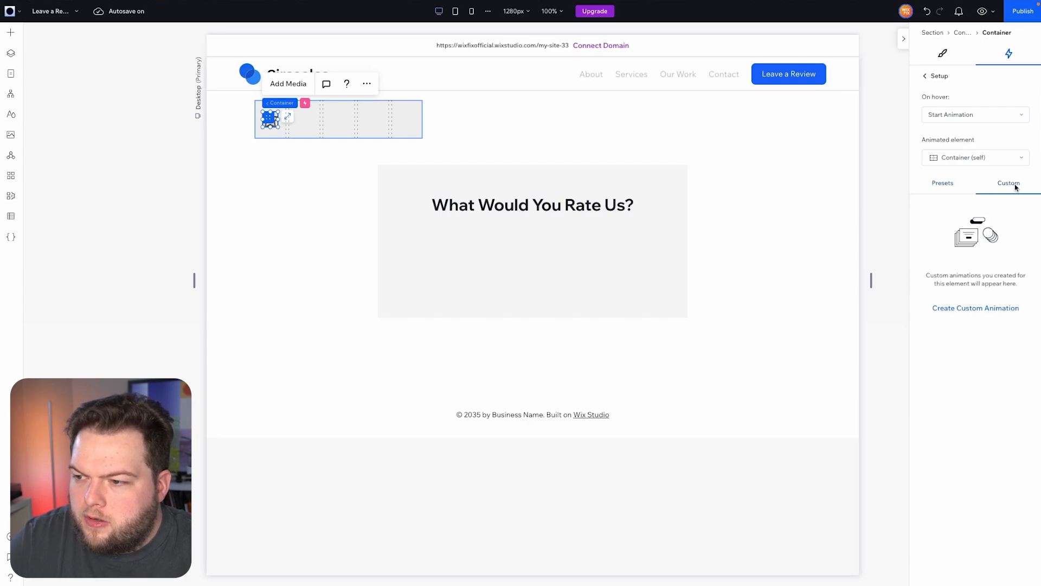
pyautogui.click(956, 309)
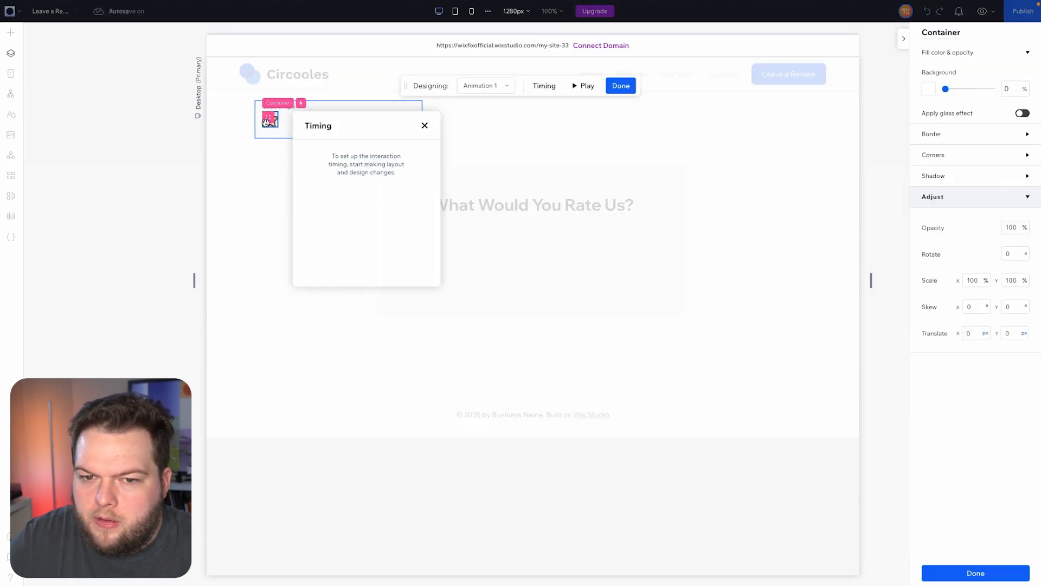
# Set the solid yellow star's opacity to 100% in the custom hover animation.
pyautogui.click(10, 53)
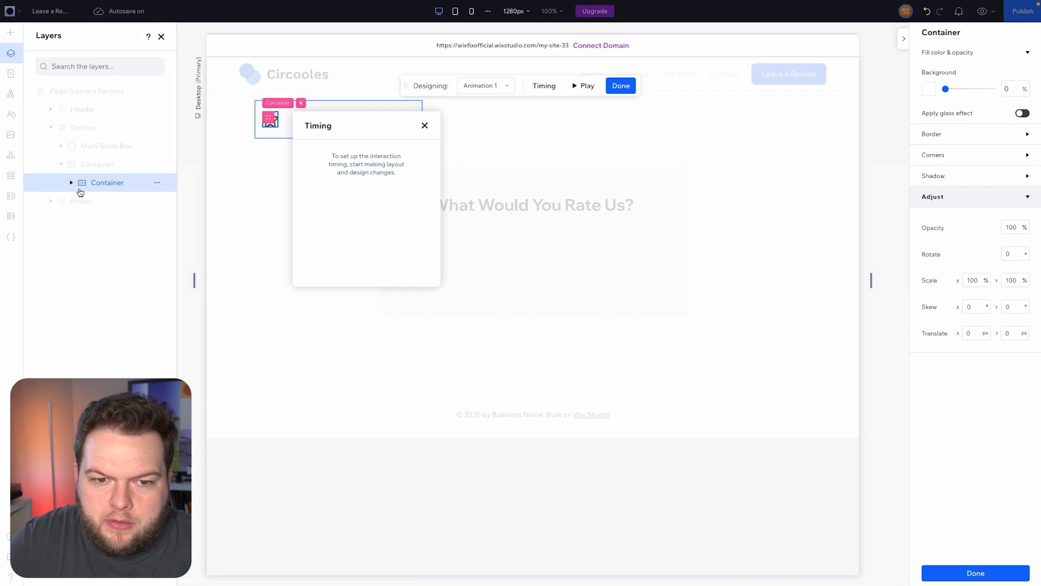
pyautogui.click(72, 183)
pyautogui.click(115, 206)
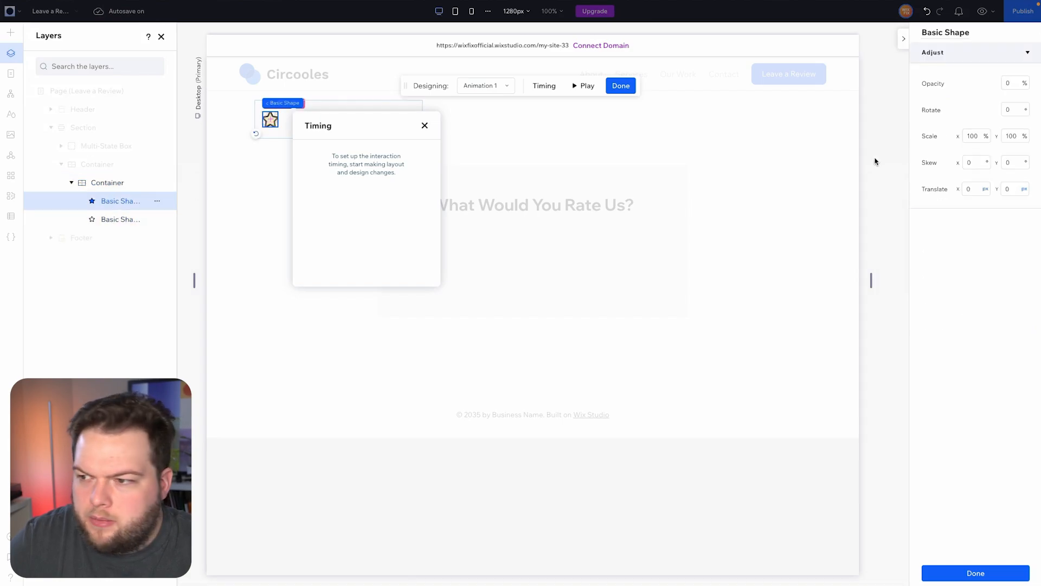
pyautogui.click(1012, 84)
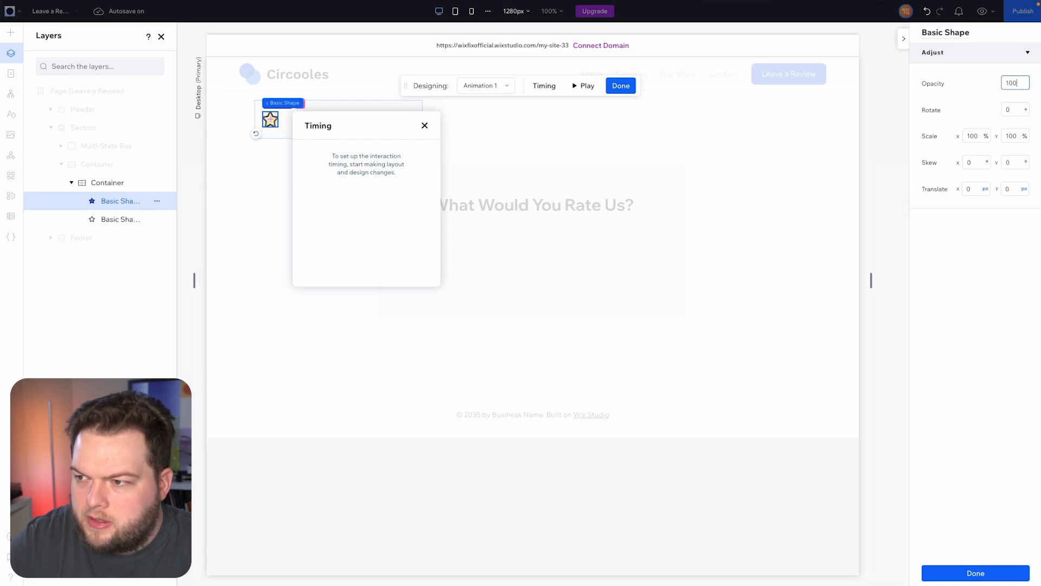
pyautogui.press('Return')
# Set the yellow star's timing to end at 0 s in both Animation 1 and the initial state, and finish the animation.
pyautogui.click(356, 263)
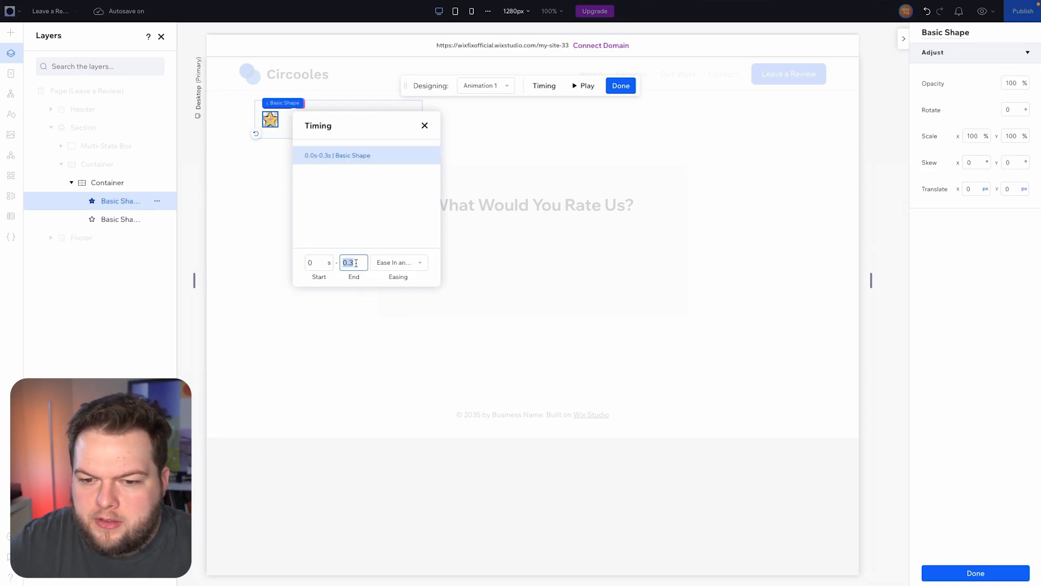
pyautogui.write('0')
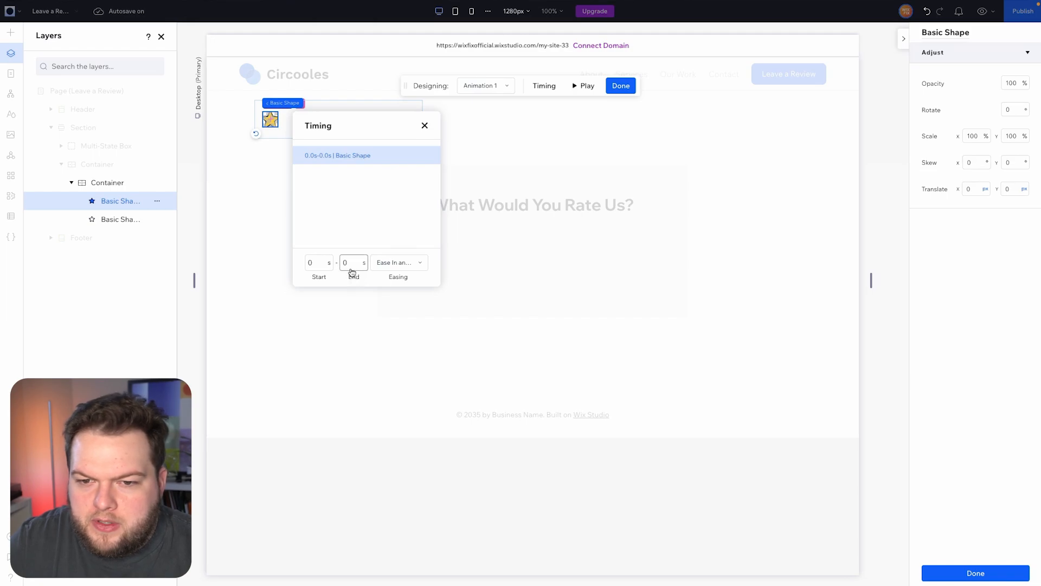
pyautogui.click(482, 87)
pyautogui.click(480, 121)
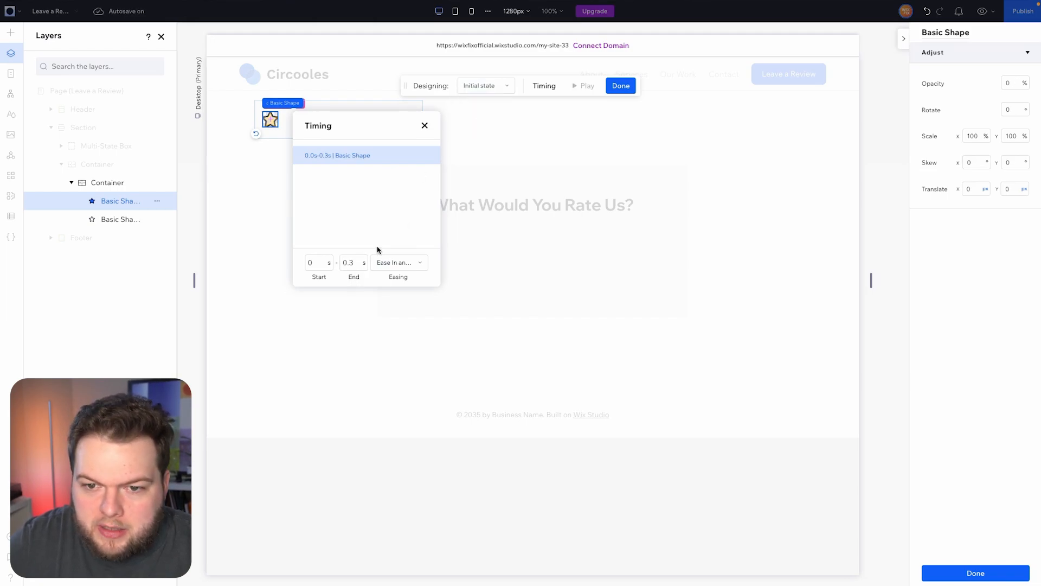
pyautogui.click(352, 266)
pyautogui.write('0')
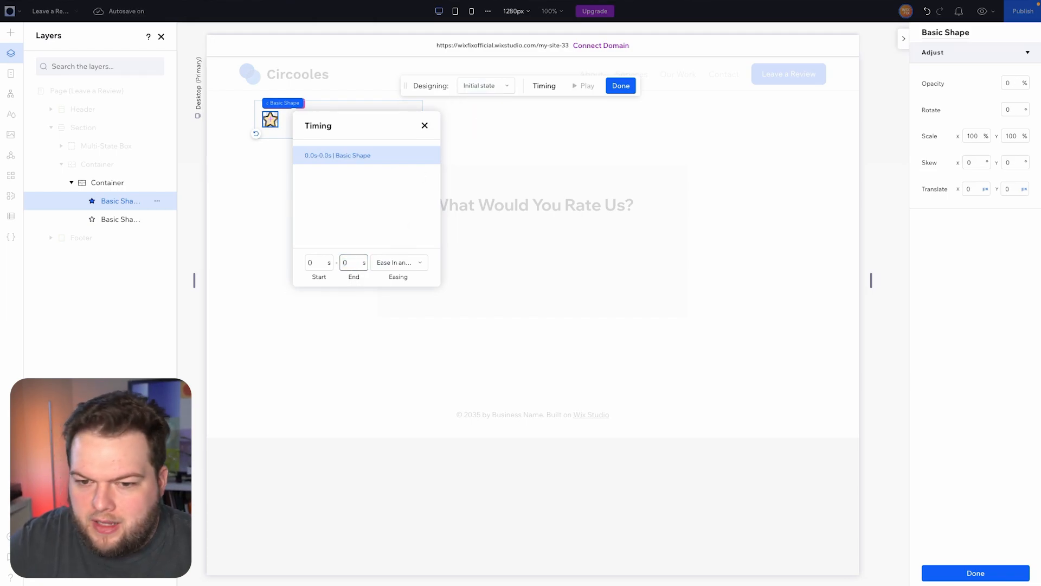
pyautogui.click(333, 226)
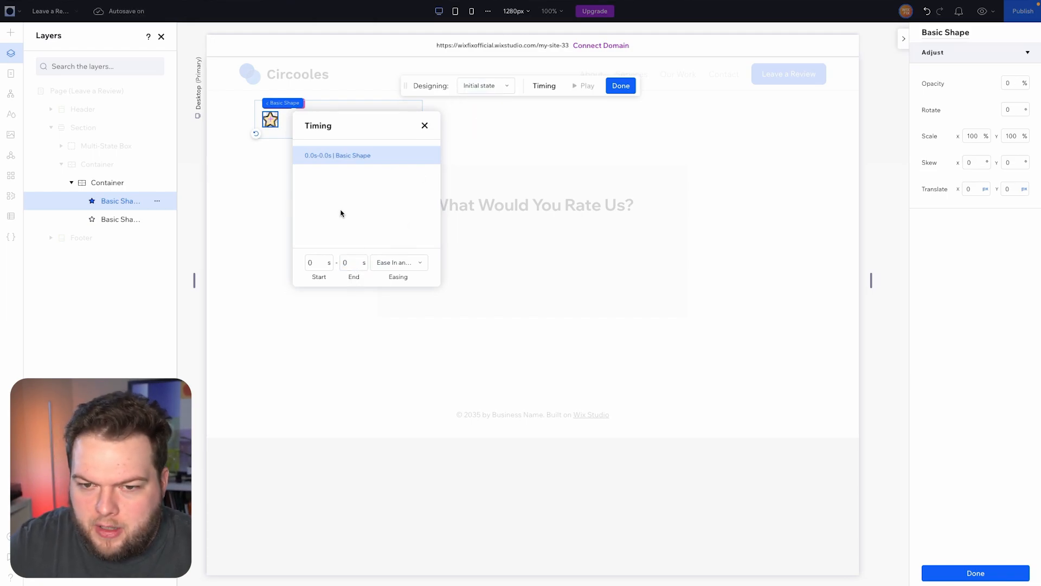
pyautogui.click(624, 89)
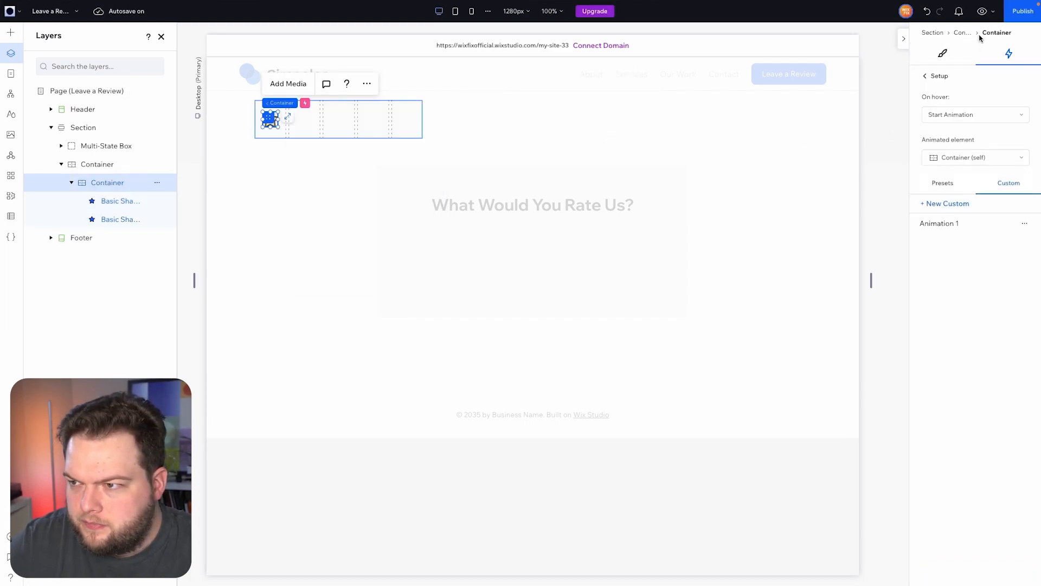
# Preview the page to test the star's hover effect, and return to editing the site.
pyautogui.click(982, 11)
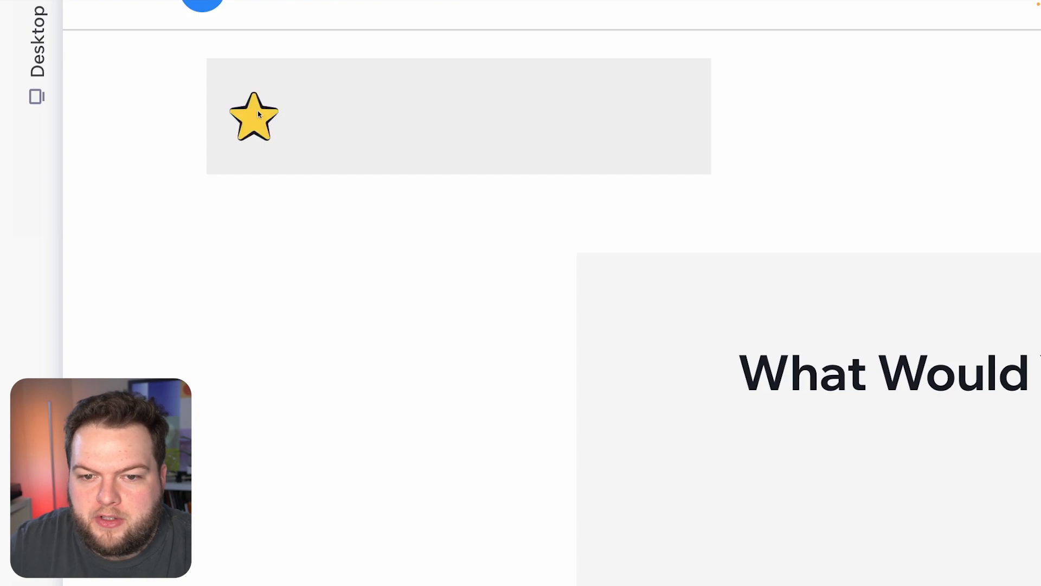
pyautogui.scroll(-5, 325, 132)
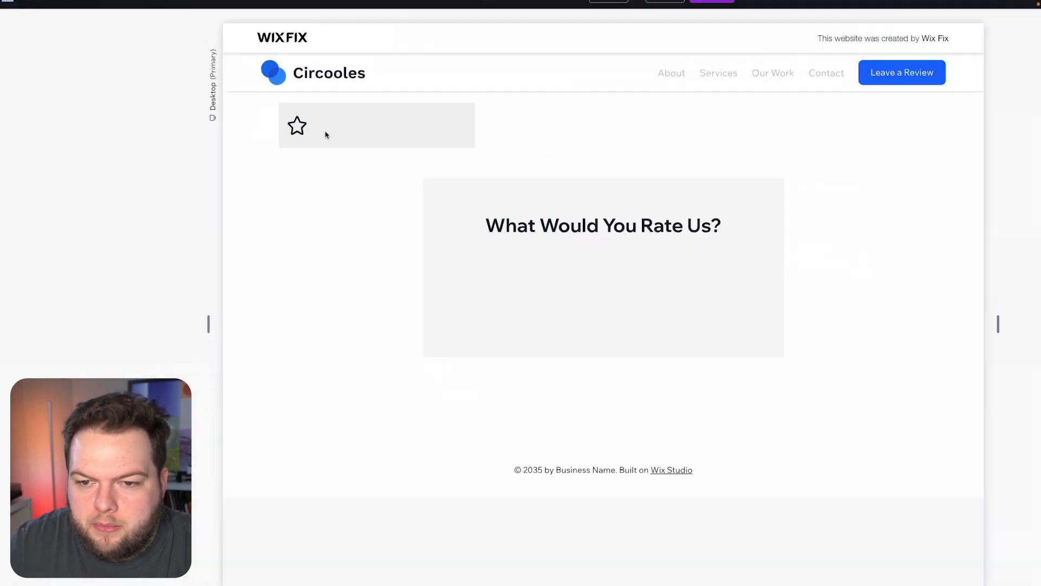
pyautogui.moveTo(325, 132); pyautogui.dragTo(188, 356)
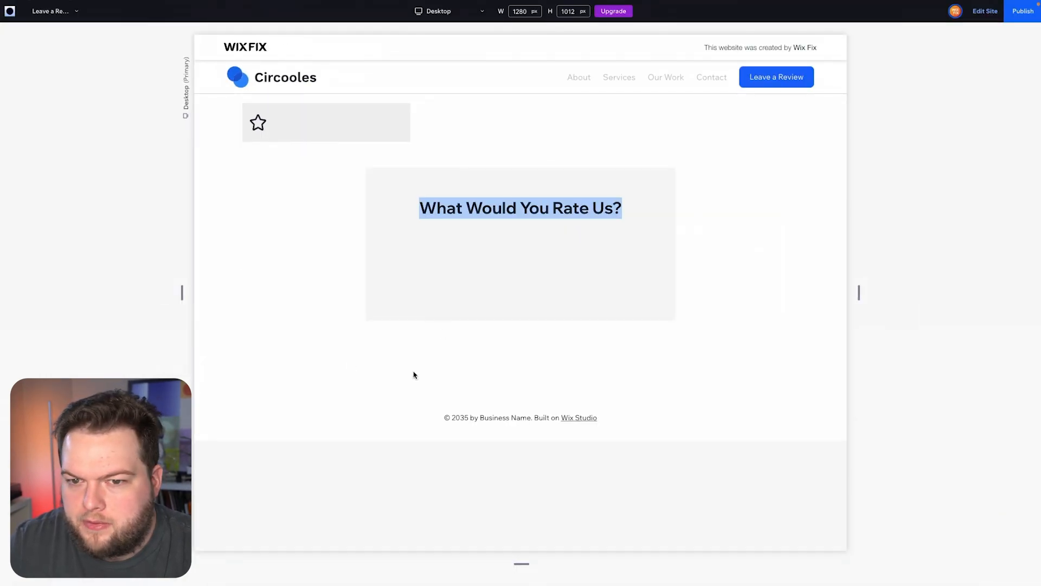
pyautogui.click(510, 235)
pyautogui.click(985, 17)
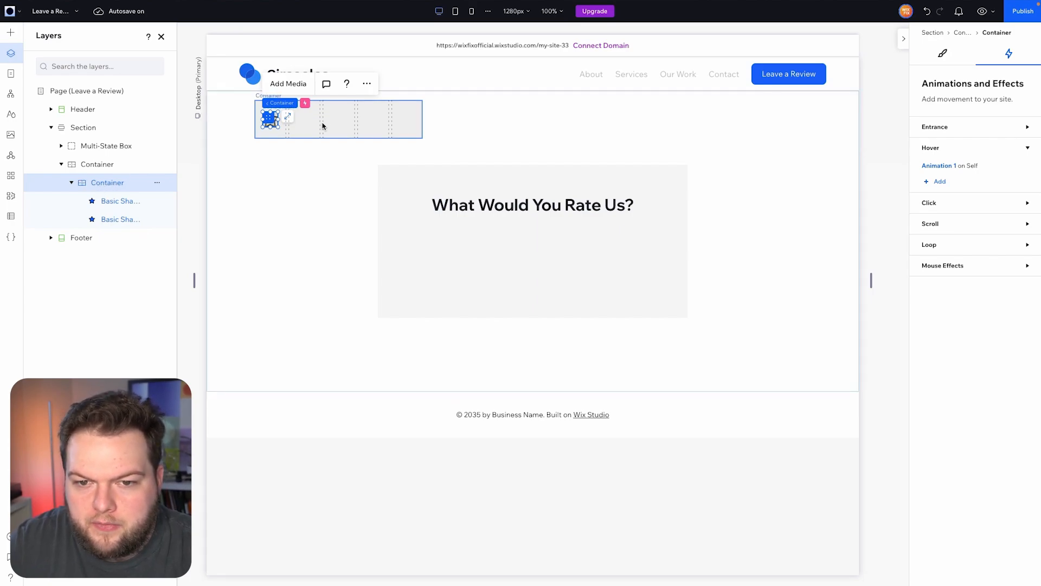
# Duplicate the star's container and place the copy in the second grid cell only.
pyautogui.hotkey('ctrl', 'd')
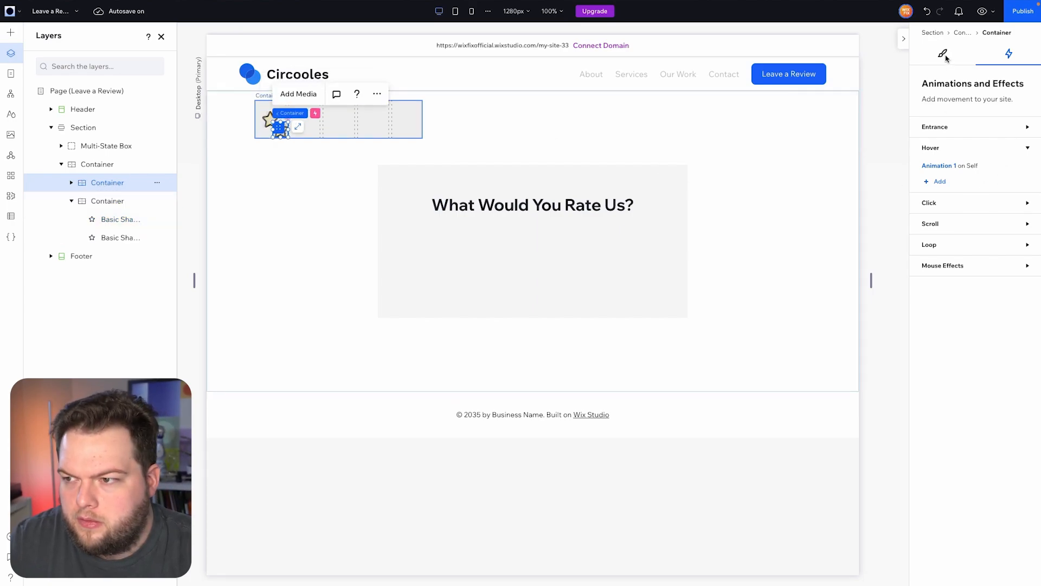
pyautogui.click(943, 54)
pyautogui.scroll(-10, 956, 264)
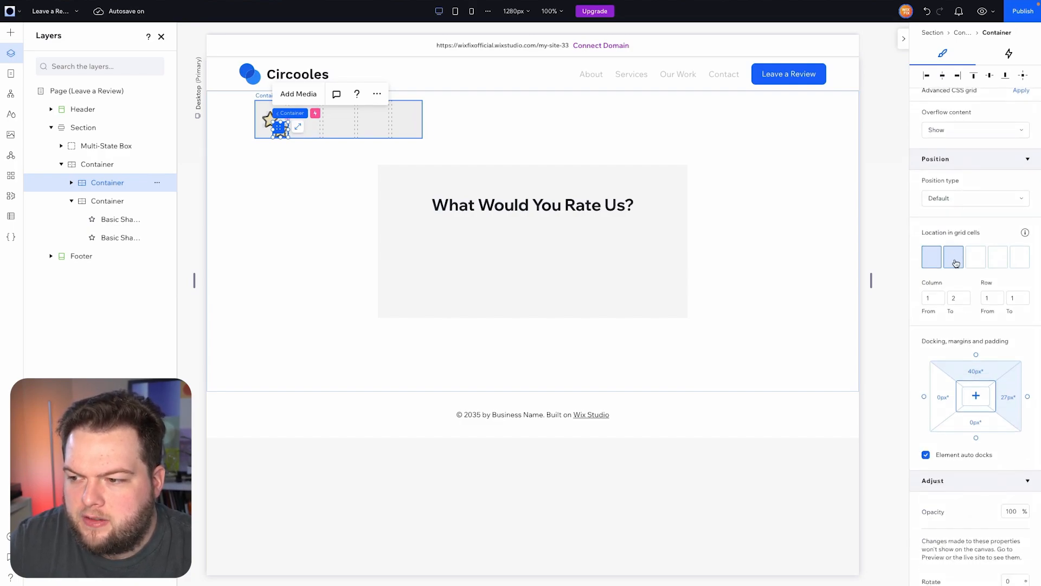
pyautogui.click(956, 262)
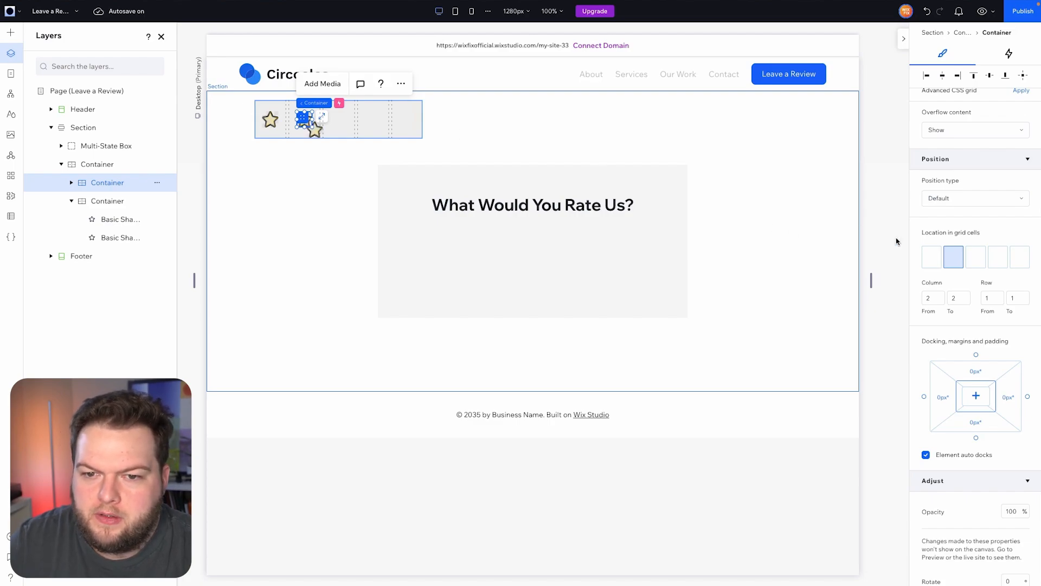
# Place further copies of the star container in the third, fourth and fifth grid cells to complete the row.
pyautogui.click(979, 263)
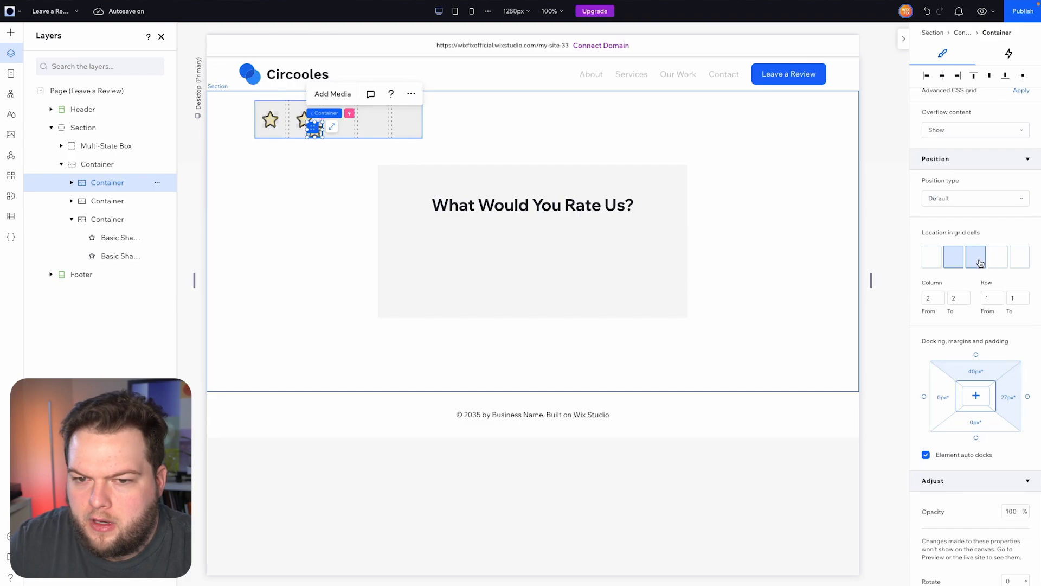
pyautogui.click(980, 262)
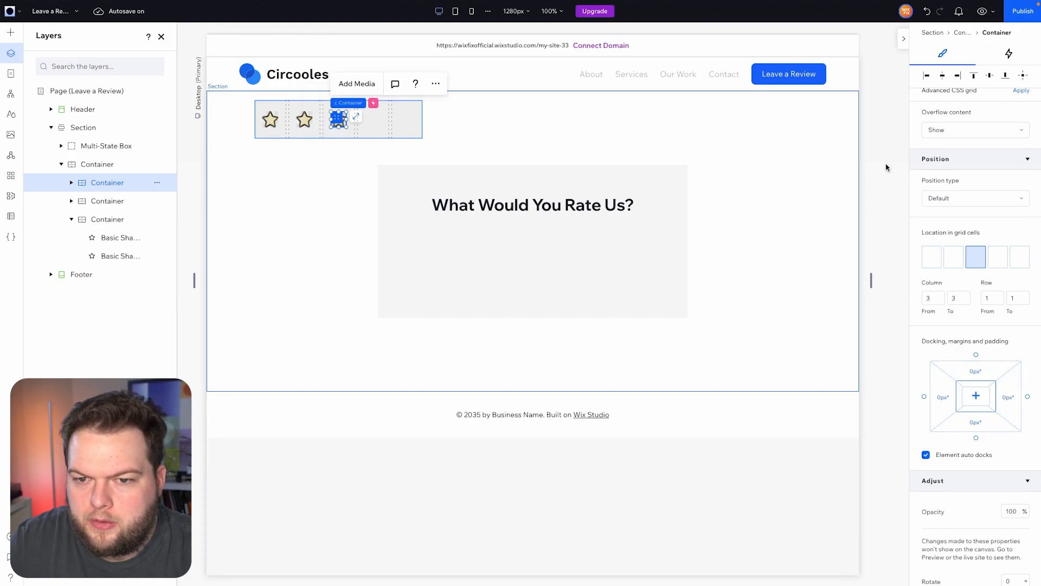
pyautogui.keyDown('shift'); pyautogui.click(1000, 263); pyautogui.keyUp('shift')
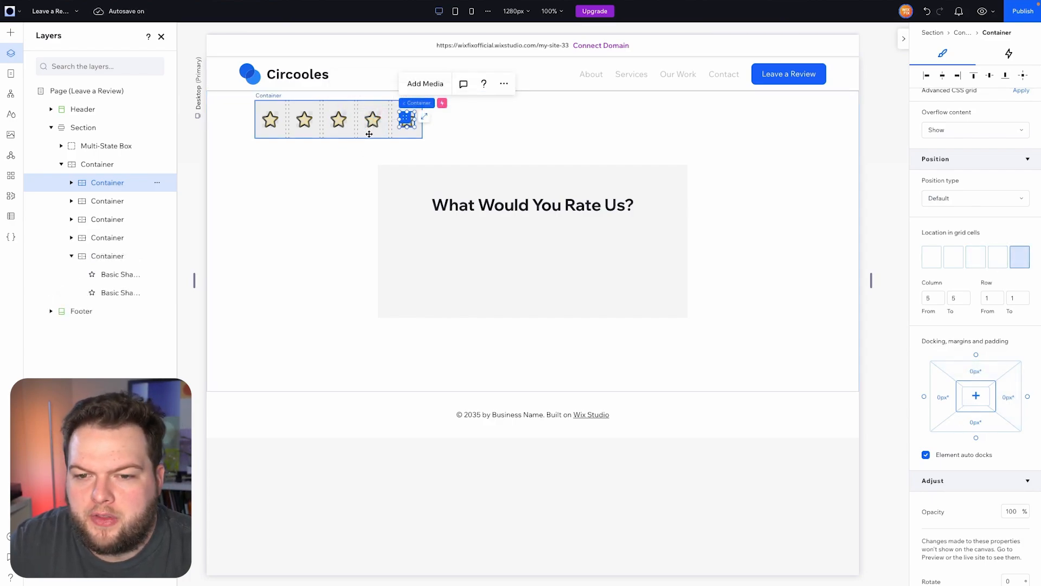
# Enable advanced size settings for the five-column container, with its width set to Max content and its minimum width to None.
pyautogui.click(368, 134)
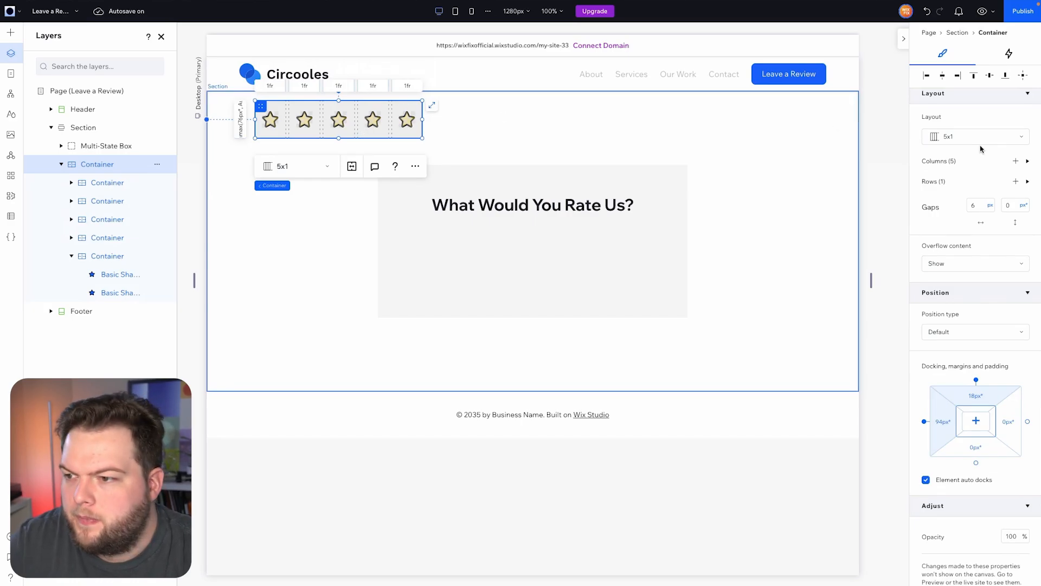
pyautogui.scroll(6, 978, 146)
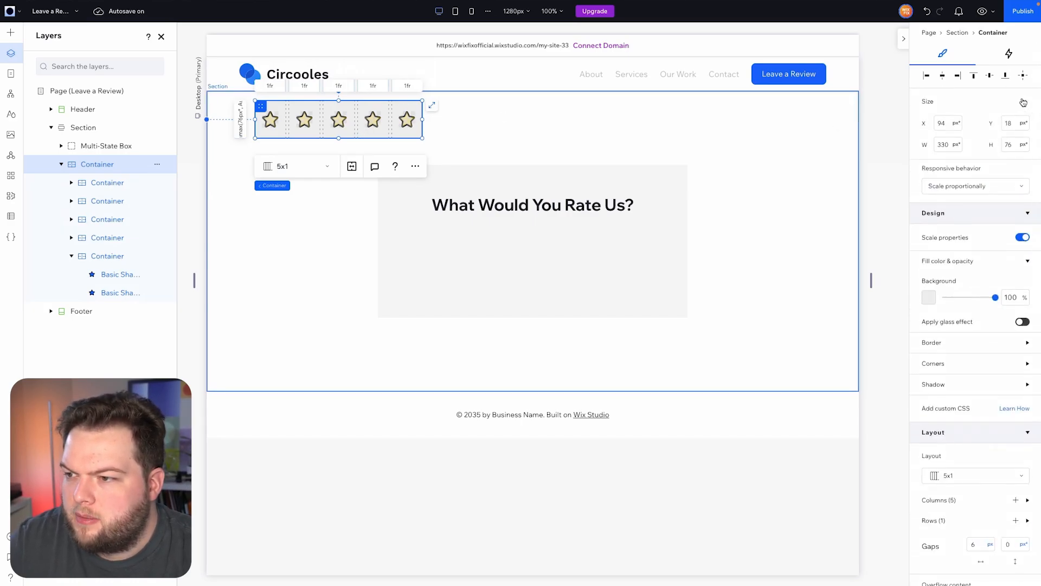
pyautogui.click(1023, 102)
pyautogui.click(998, 107)
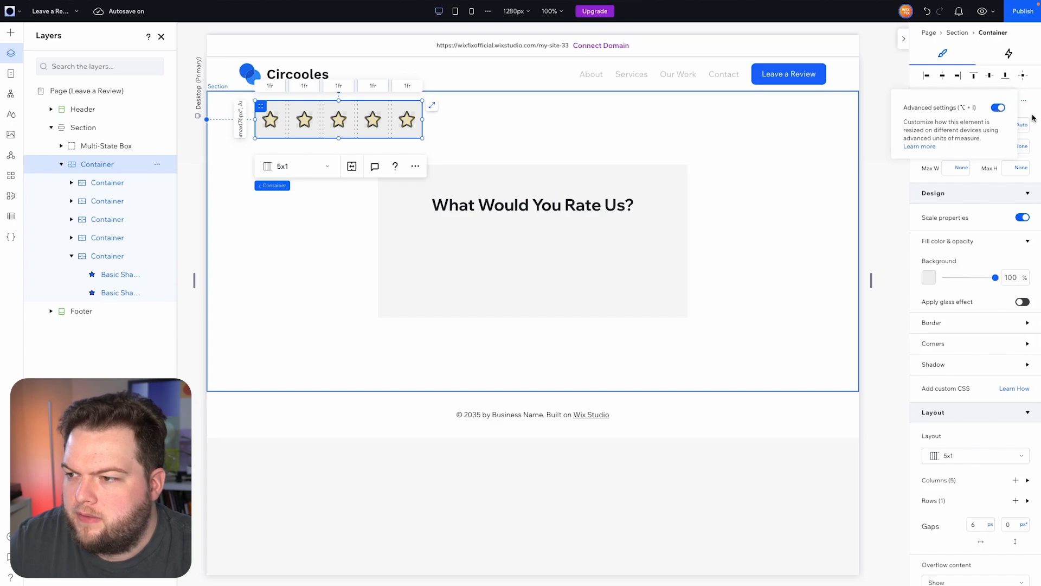
pyautogui.click(966, 128)
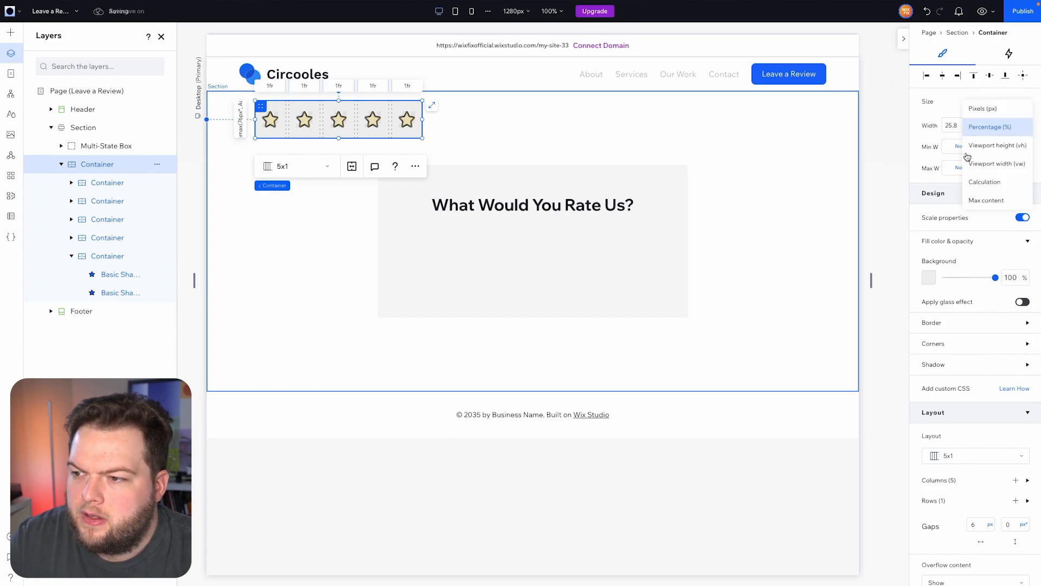
pyautogui.click(974, 201)
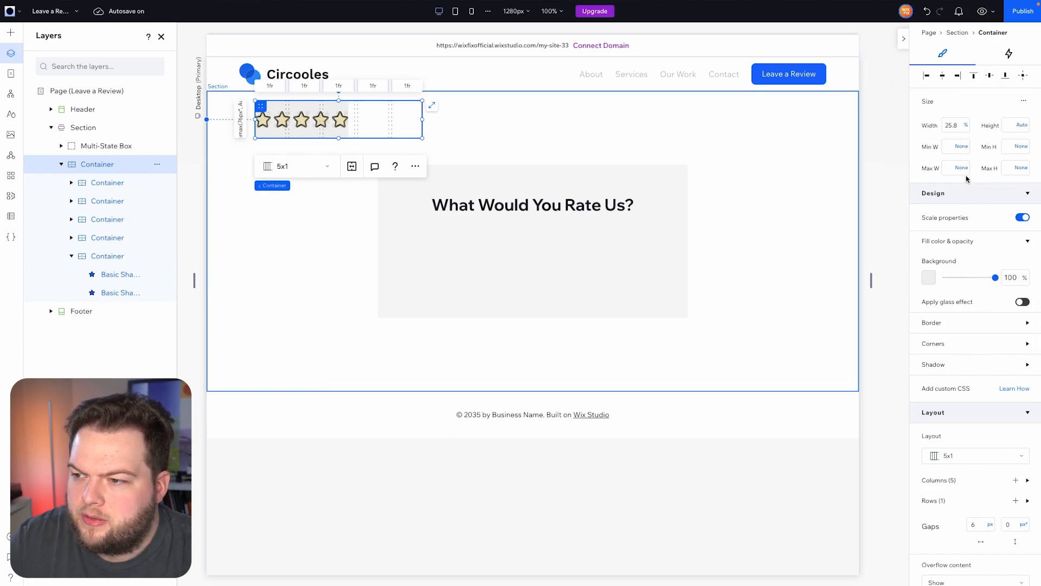
pyautogui.click(964, 146)
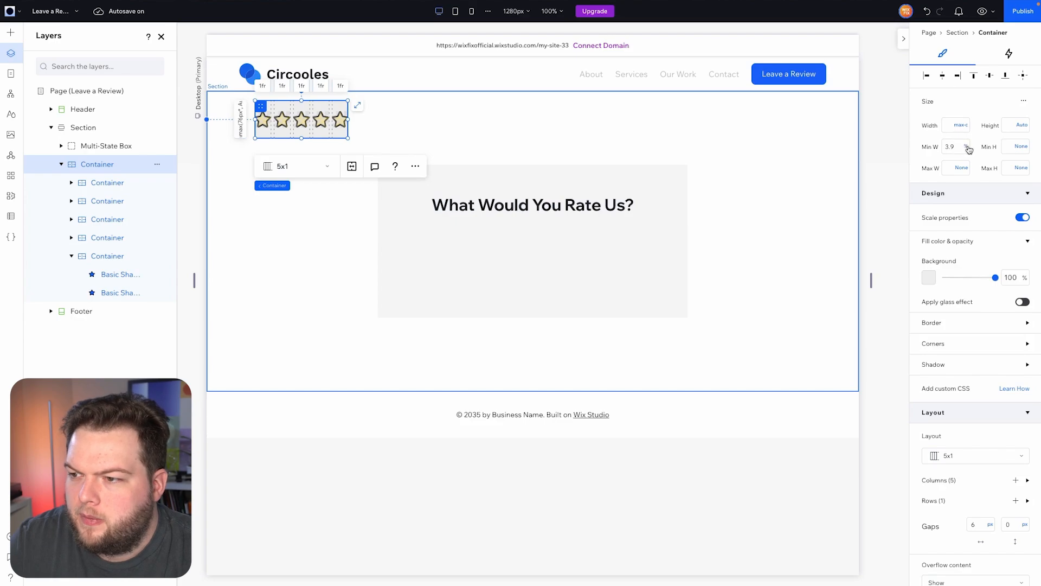
pyautogui.click(968, 148)
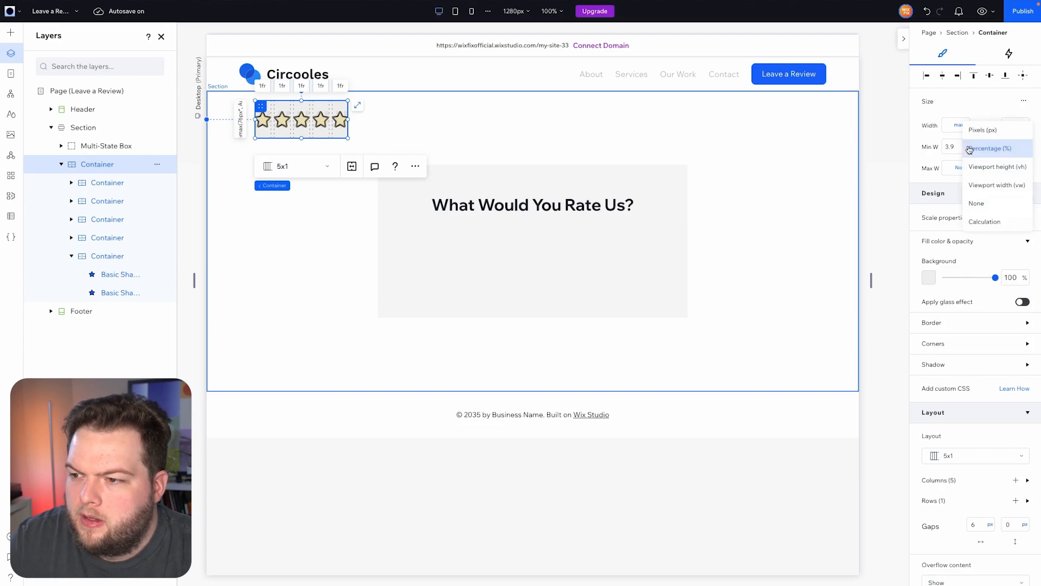
pyautogui.click(980, 205)
# Set the height of the five-column container's single row to Min content.
pyautogui.scroll(-4, 971, 244)
pyautogui.click(943, 290)
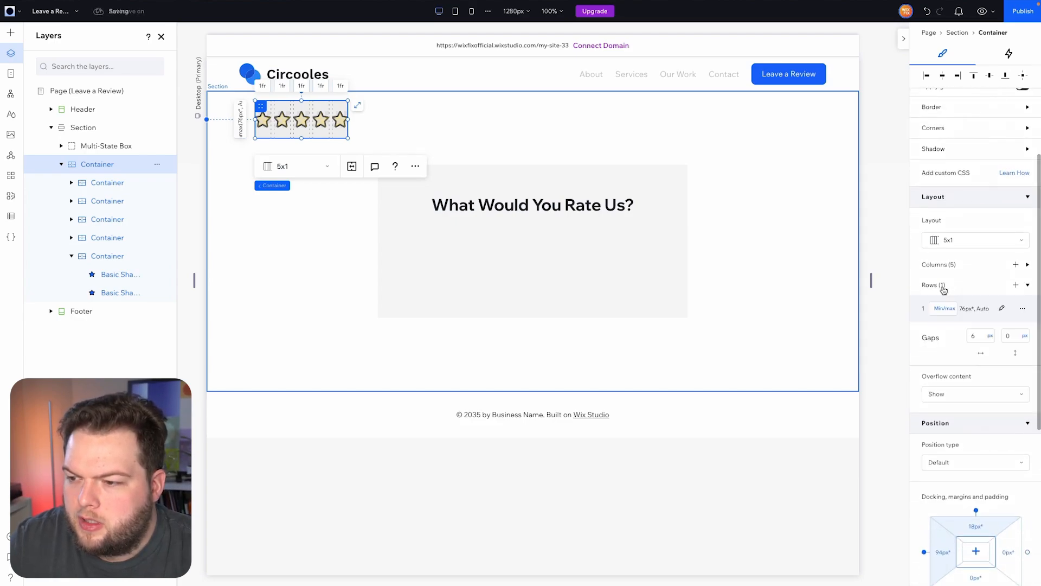
pyautogui.click(946, 309)
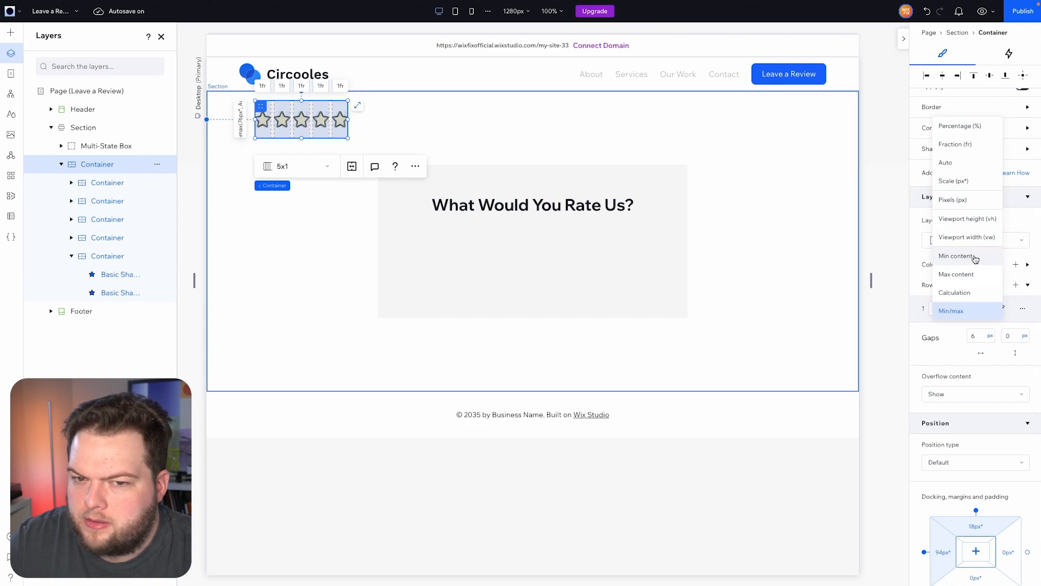
pyautogui.click(975, 259)
pyautogui.scroll(2, 986, 222)
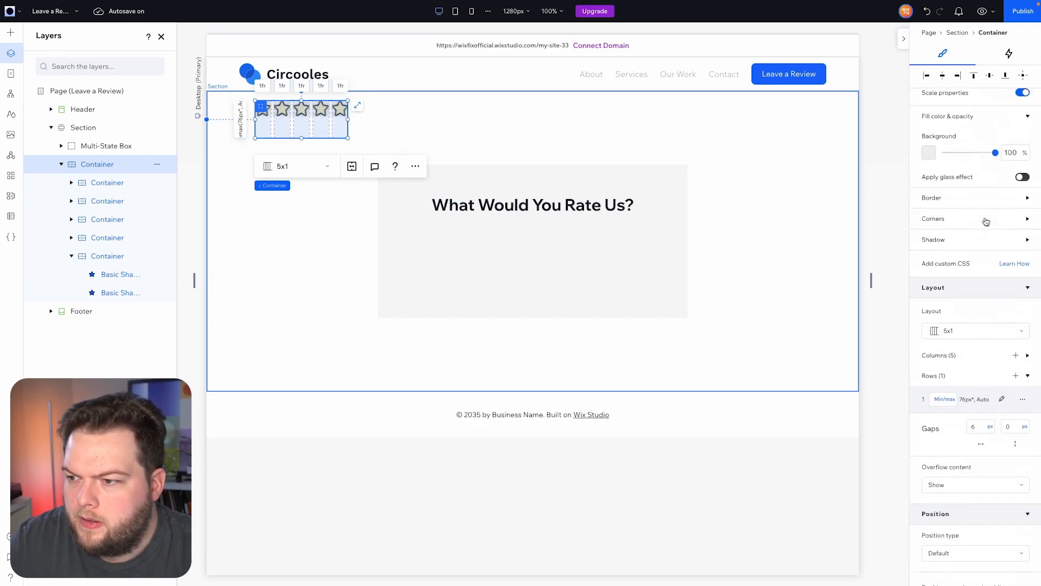
# Set the five-column star container's background opacity to 0%.
pyautogui.scroll(3, 986, 222)
pyautogui.click(1008, 246)
pyautogui.write('0')
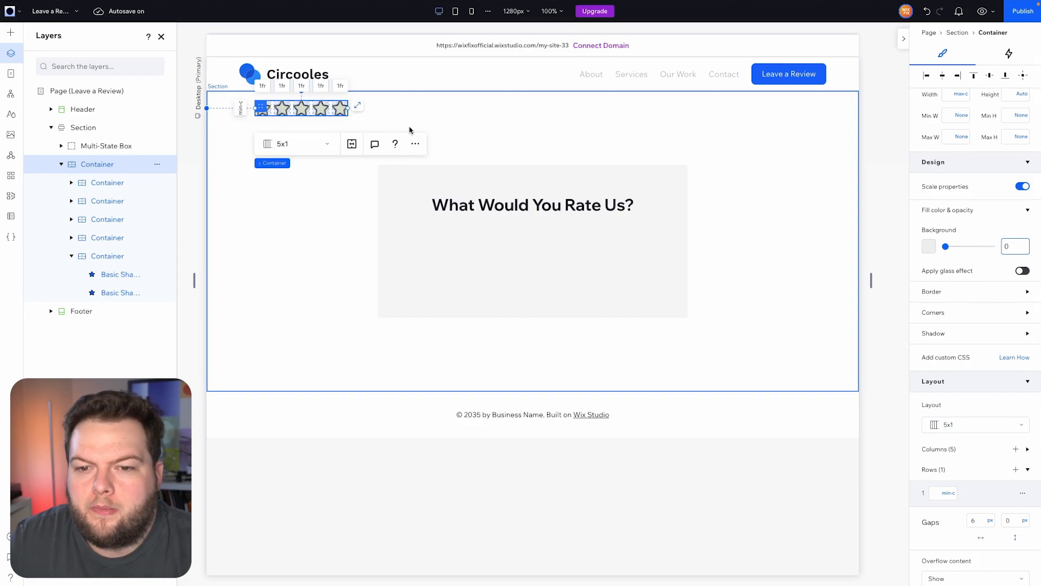
# Preview the page to test the first star's hover effect, and return to the editor.
pyautogui.click(984, 18)
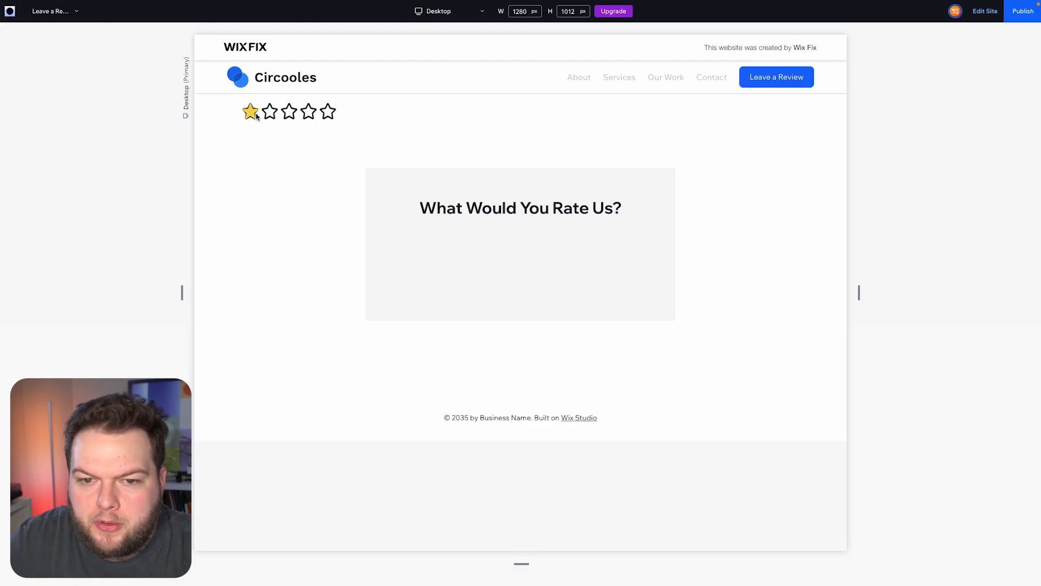
pyautogui.click(251, 114)
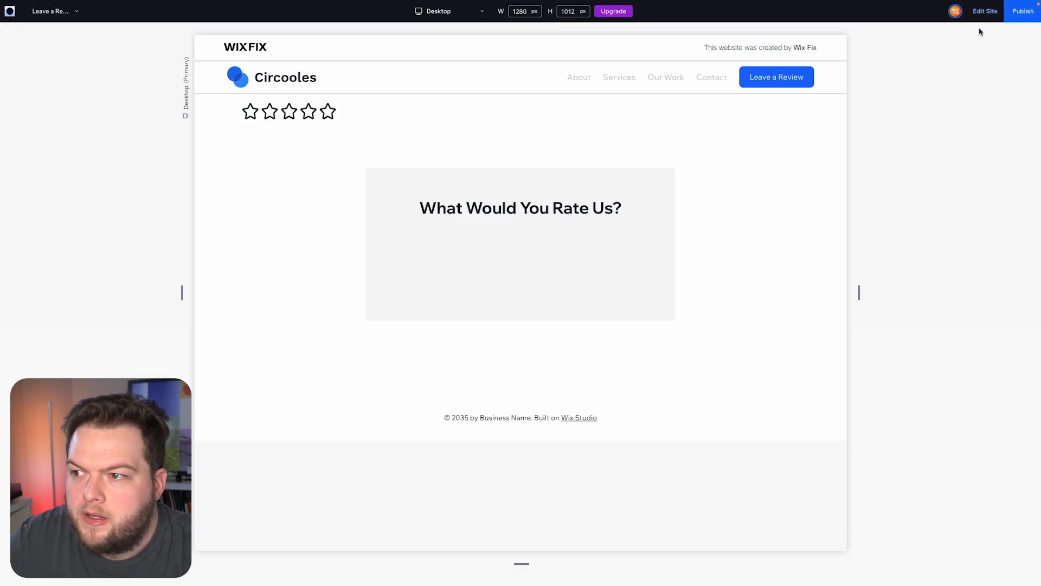
pyautogui.click(986, 12)
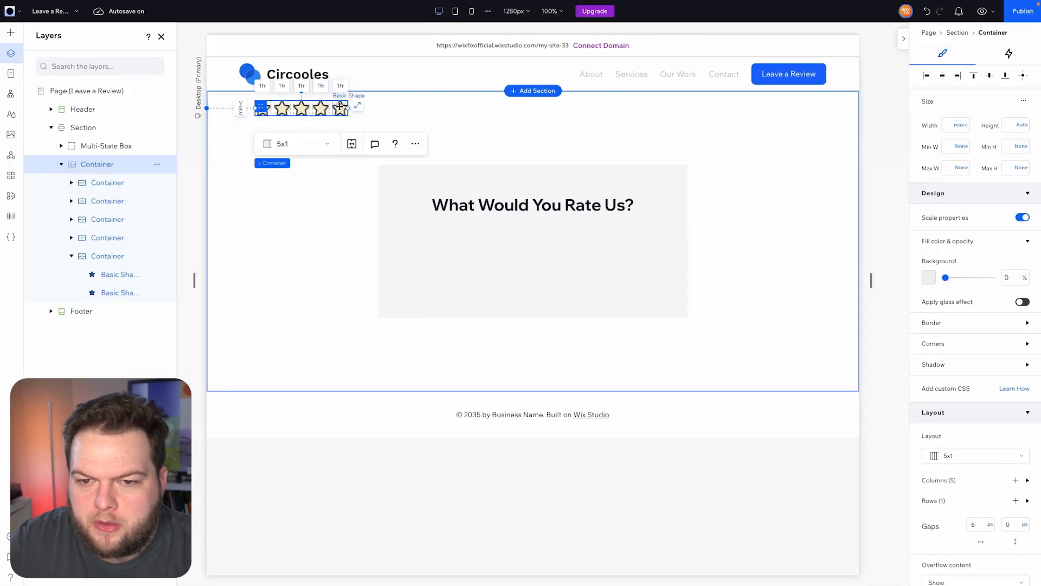
# Make hovering over the fifth star's container start the custom Animation 1 on the fourth star's container.
pyautogui.click(339, 107)
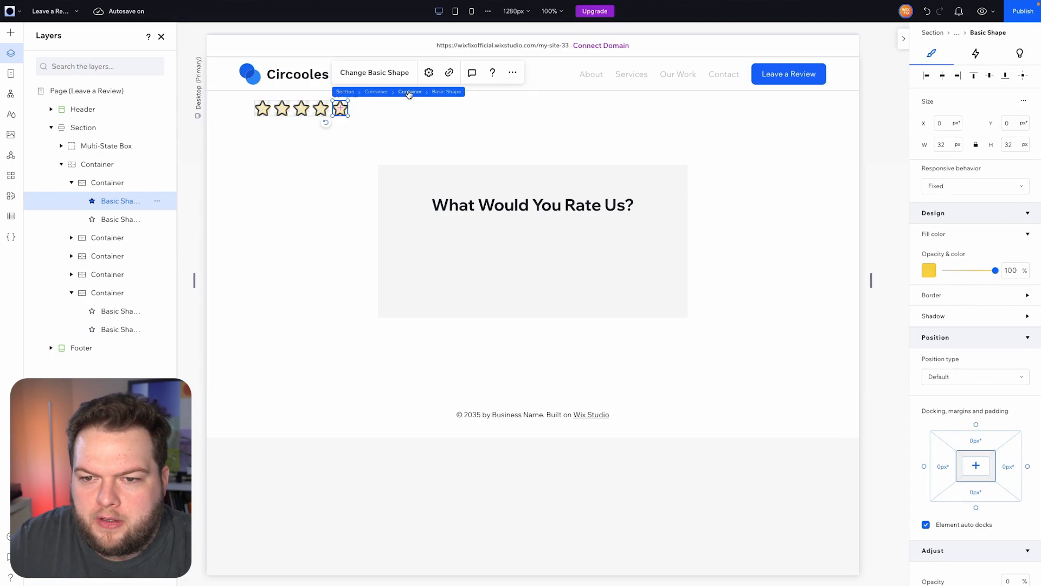
pyautogui.click(409, 94)
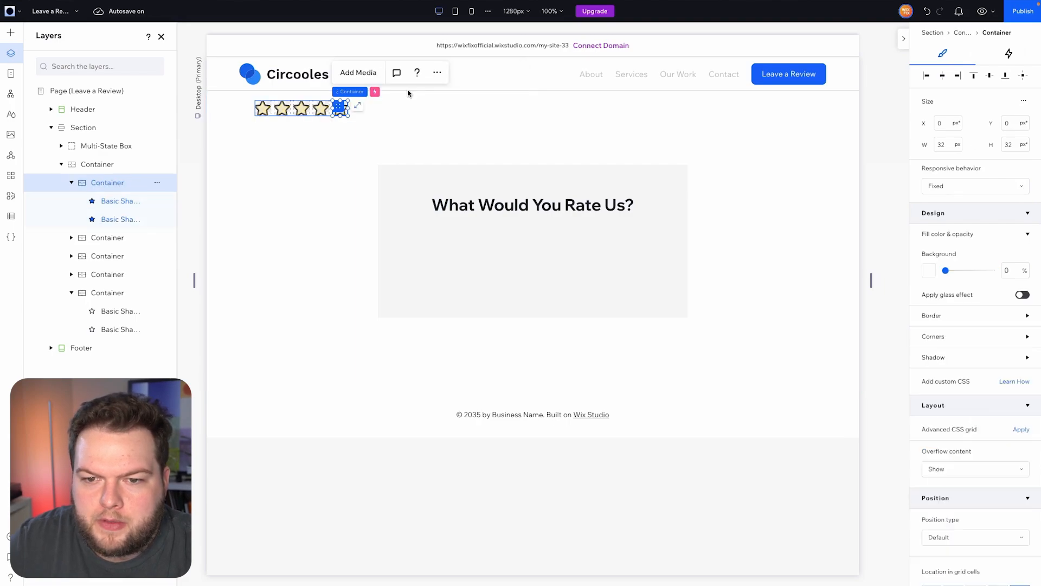
pyautogui.click(1007, 55)
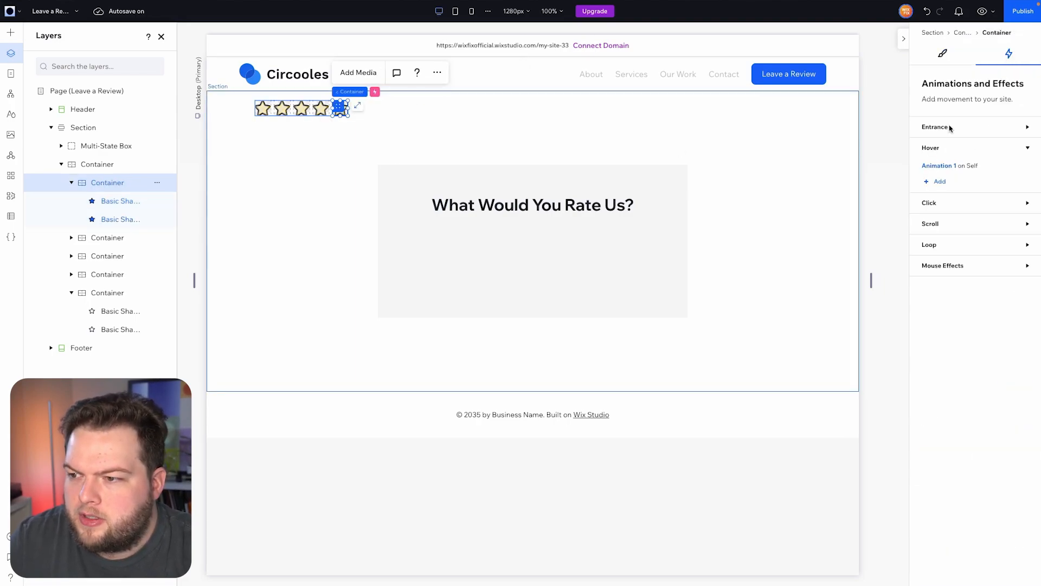
pyautogui.click(939, 183)
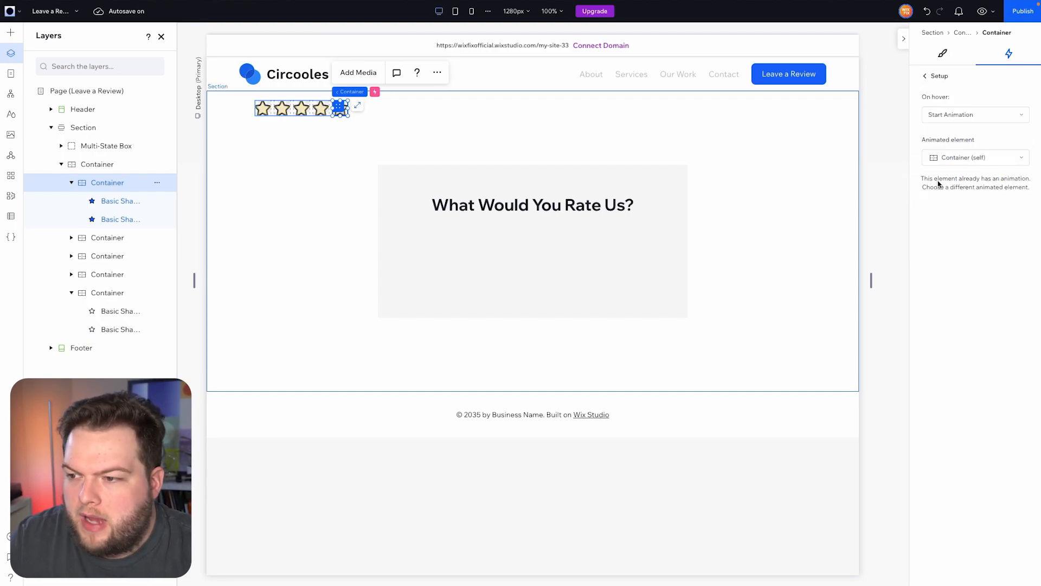
pyautogui.click(959, 158)
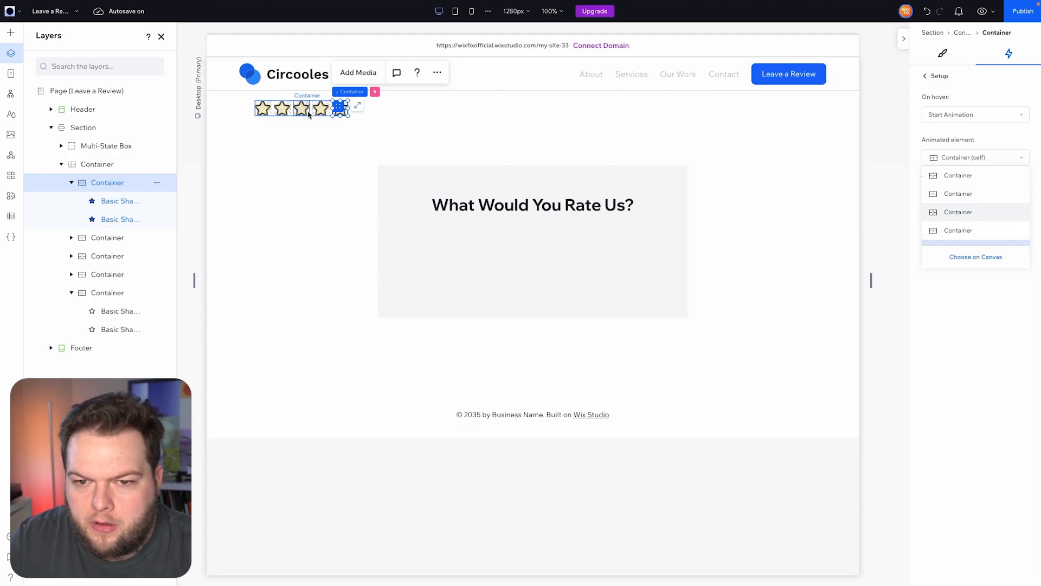
pyautogui.click(959, 230)
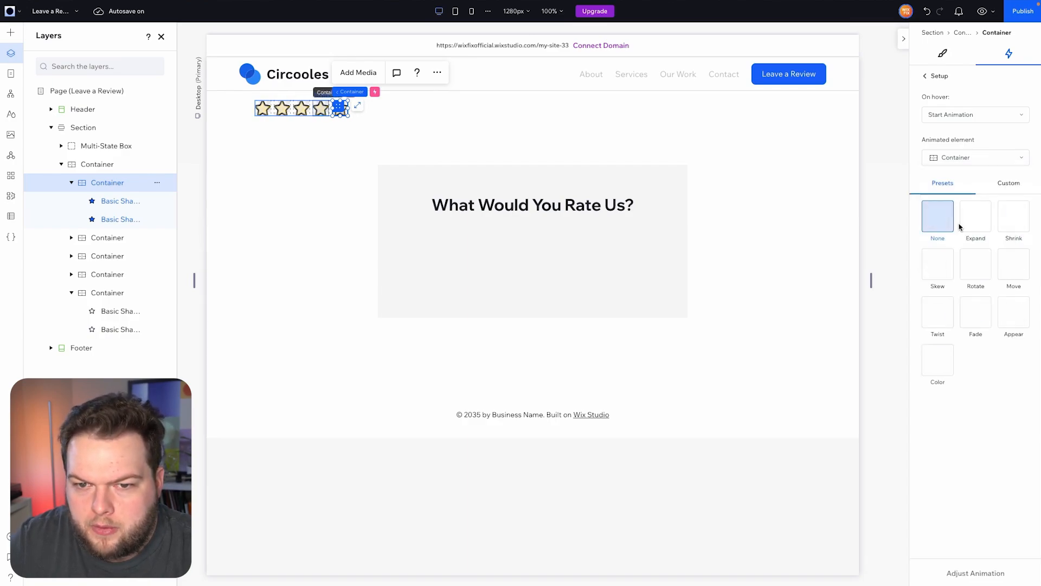
pyautogui.click(1008, 185)
pyautogui.click(946, 228)
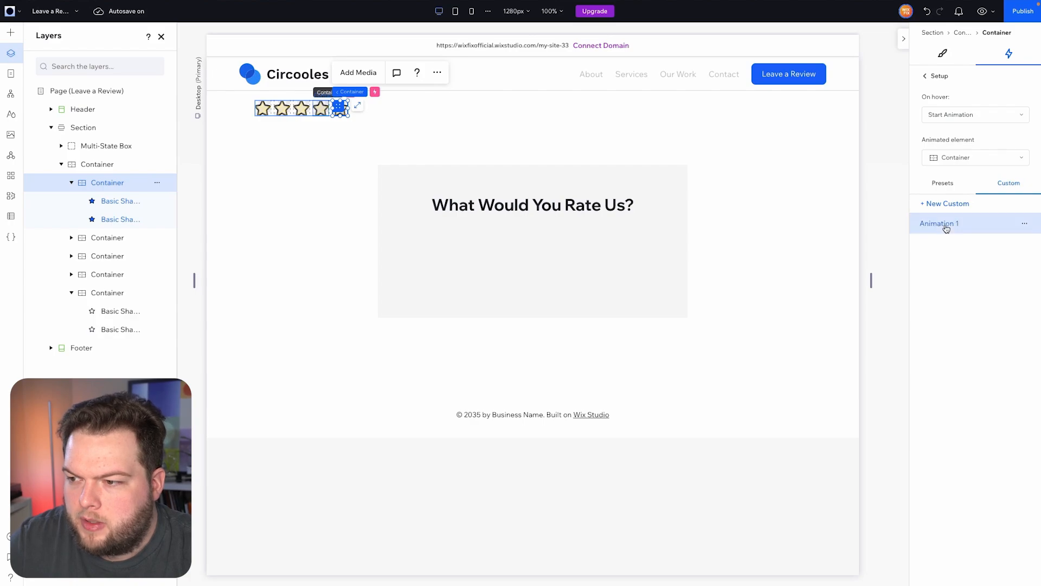
pyautogui.click(926, 77)
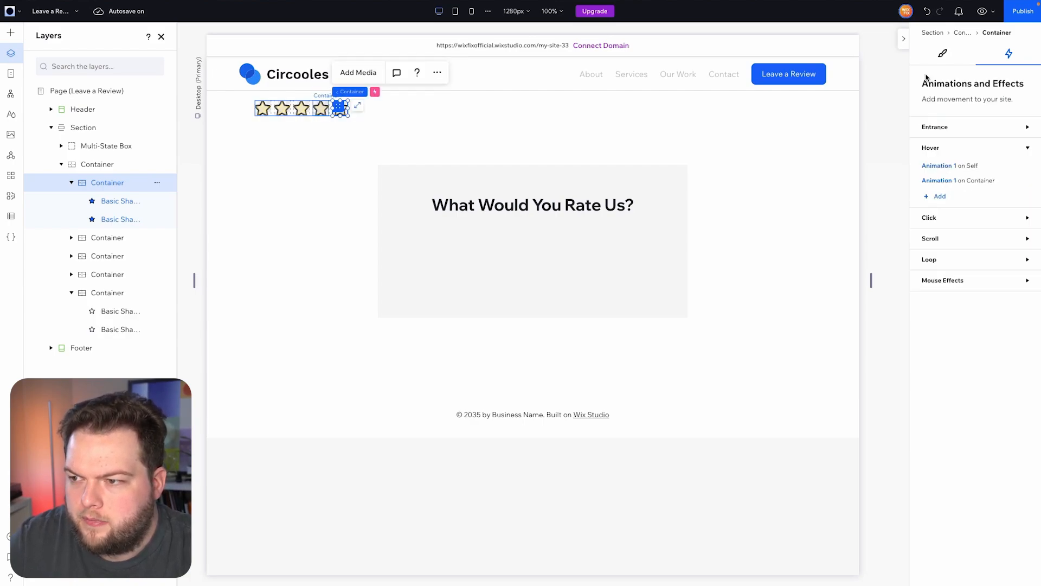
# Add a hover effect to the fifth star's container that starts Animation 1 on the third star's container.
pyautogui.click(938, 198)
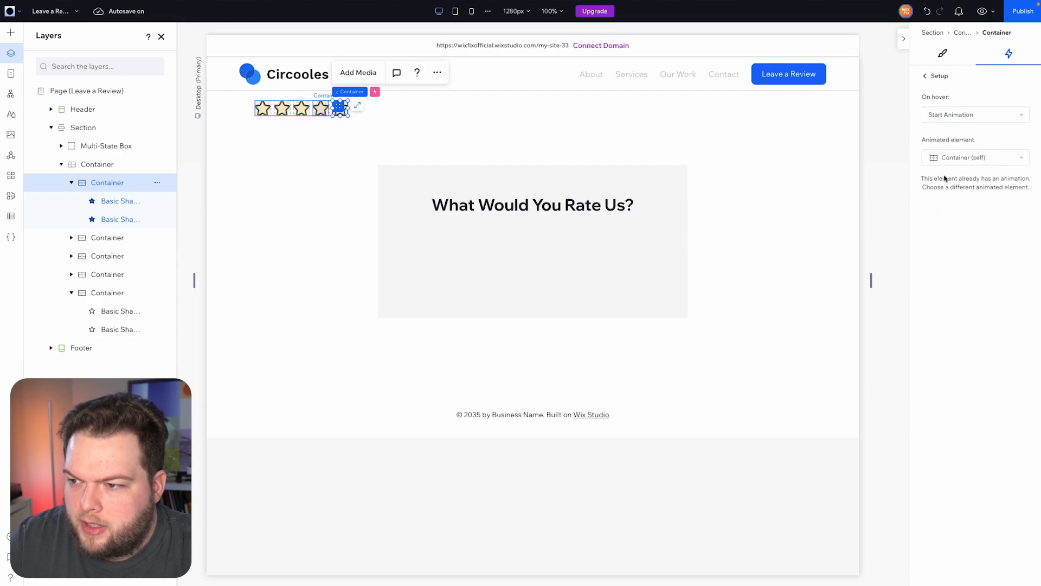
pyautogui.click(949, 158)
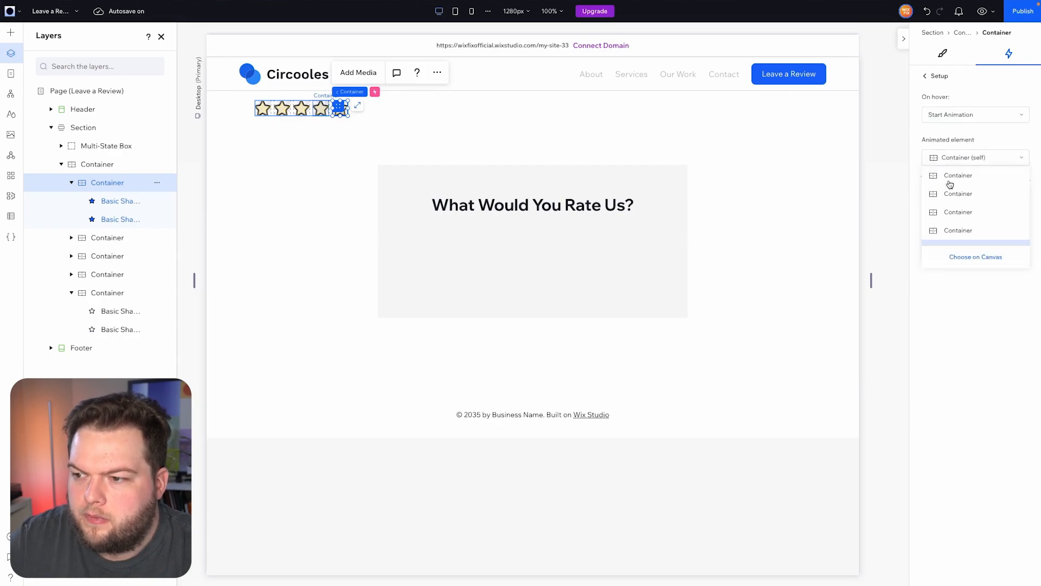
pyautogui.click(949, 213)
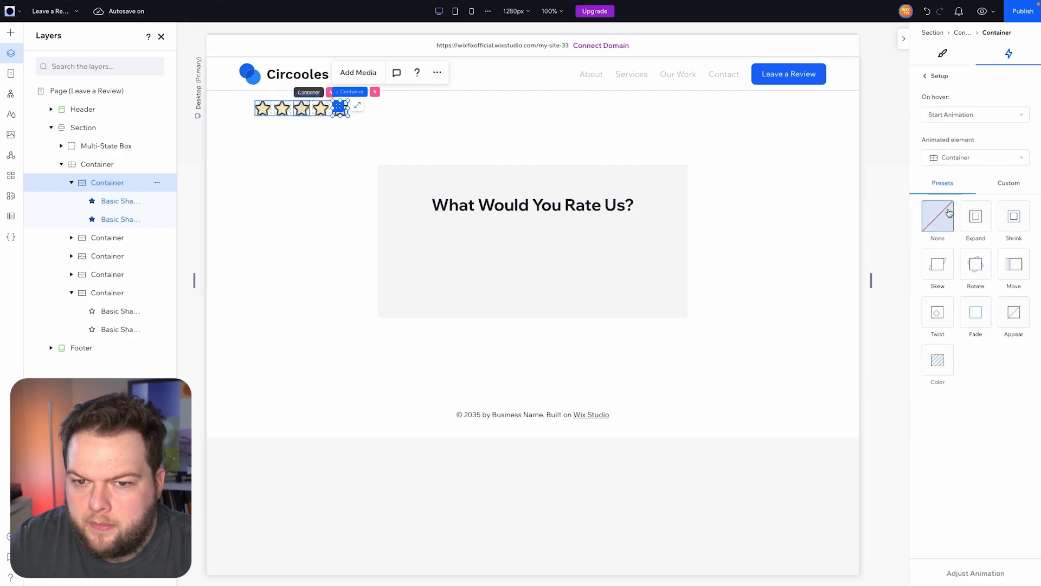
pyautogui.click(1008, 184)
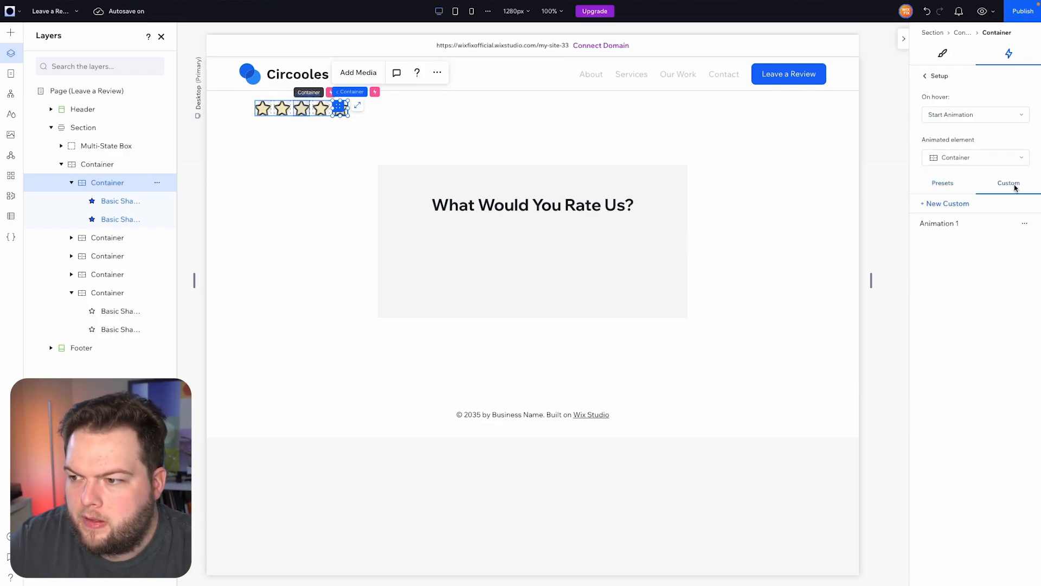
pyautogui.click(939, 226)
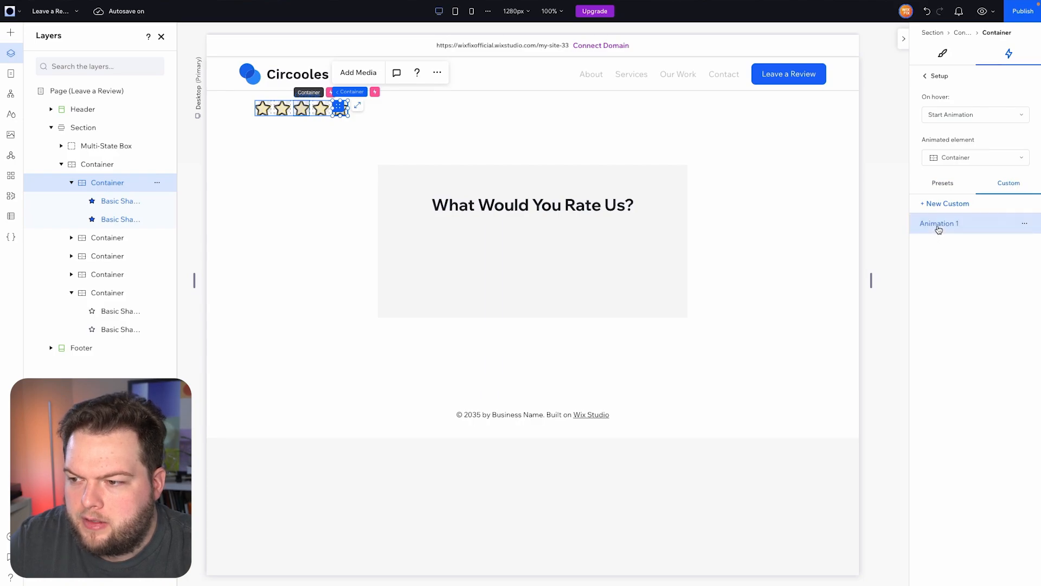
pyautogui.click(928, 76)
# Add another hover effect to the fifth star's container, starting Animation 1 on the second star's container.
pyautogui.click(933, 211)
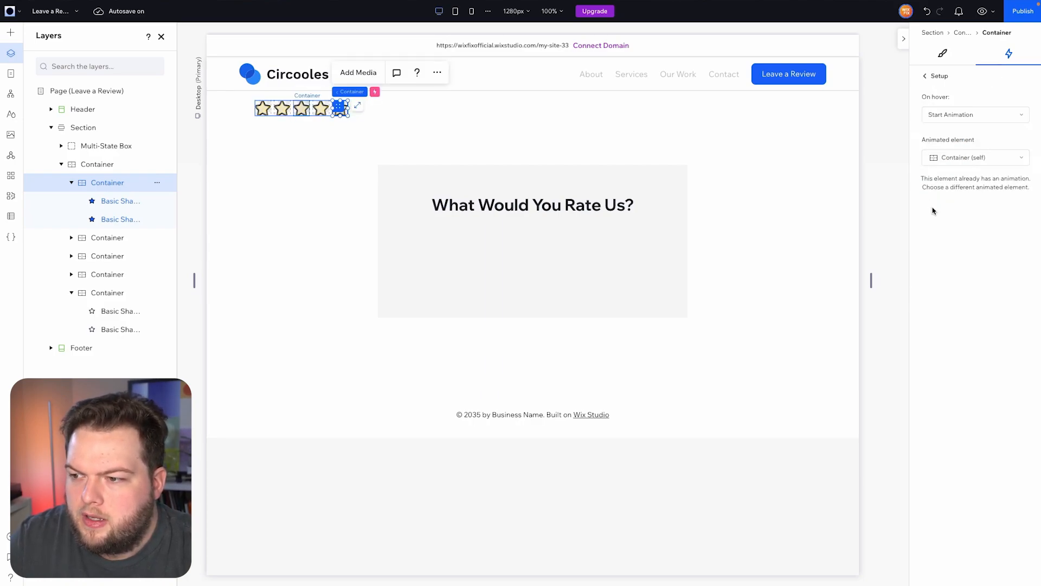
pyautogui.click(956, 162)
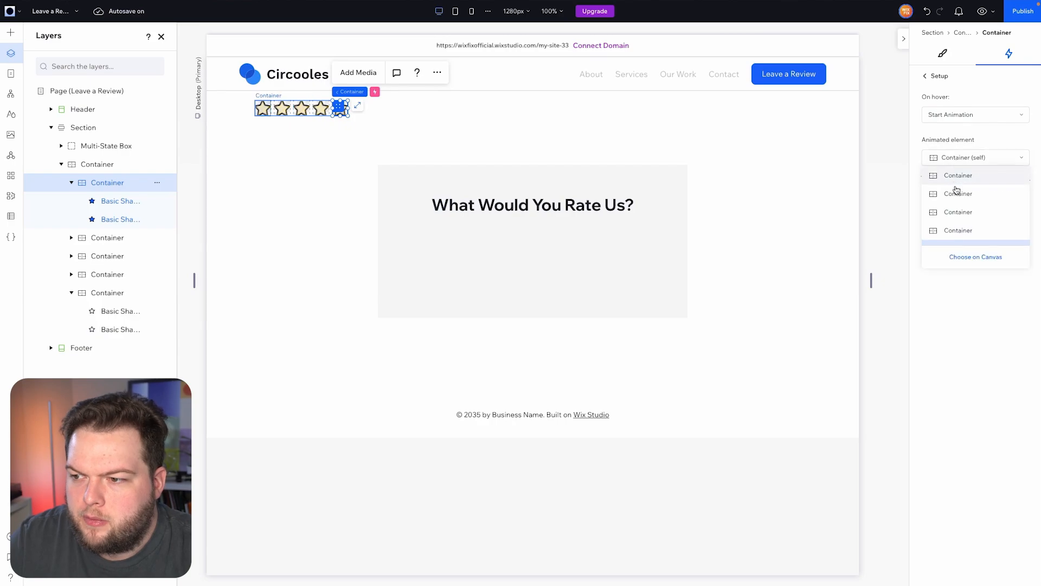
pyautogui.click(956, 193)
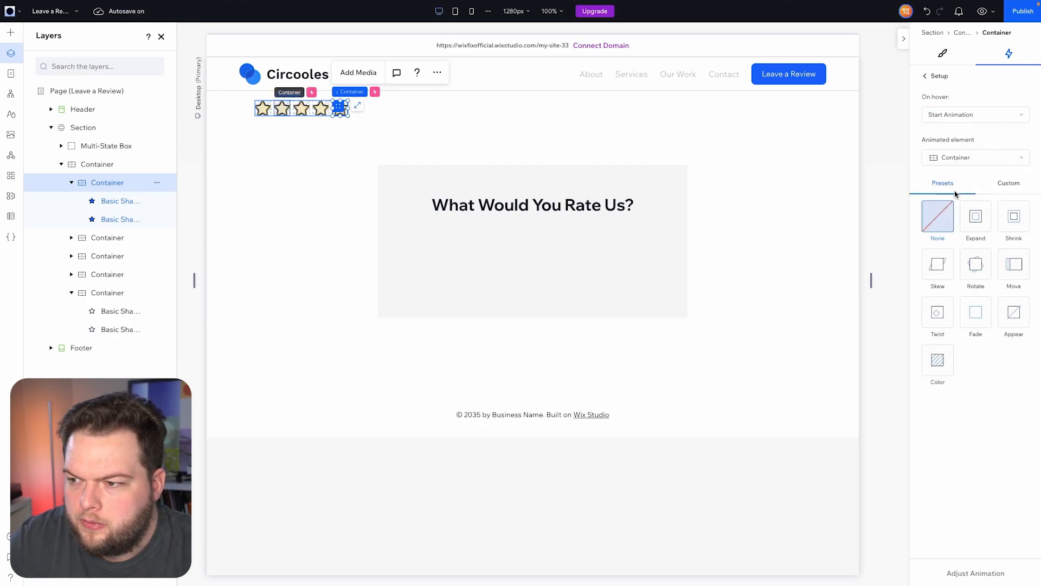
pyautogui.click(1008, 184)
pyautogui.click(945, 227)
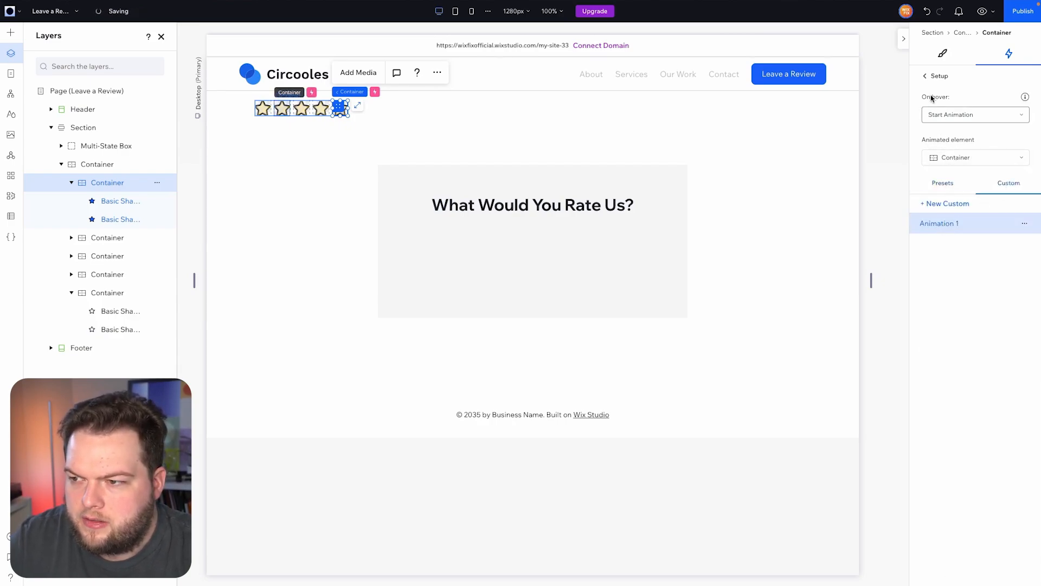
pyautogui.click(926, 77)
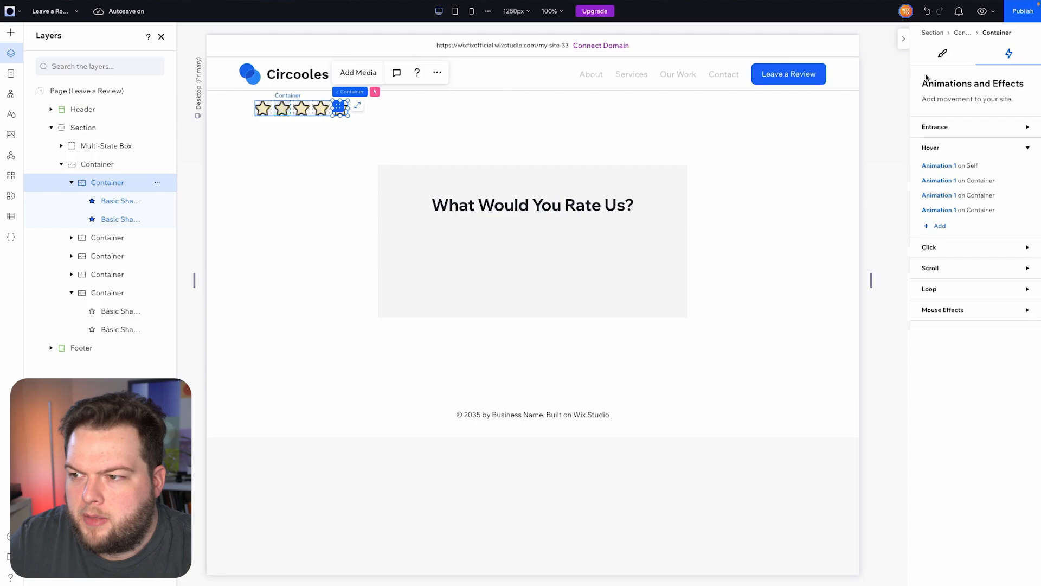
# Extend the fifth star's hover effects with Animation 1 on the first star's container.
pyautogui.click(937, 226)
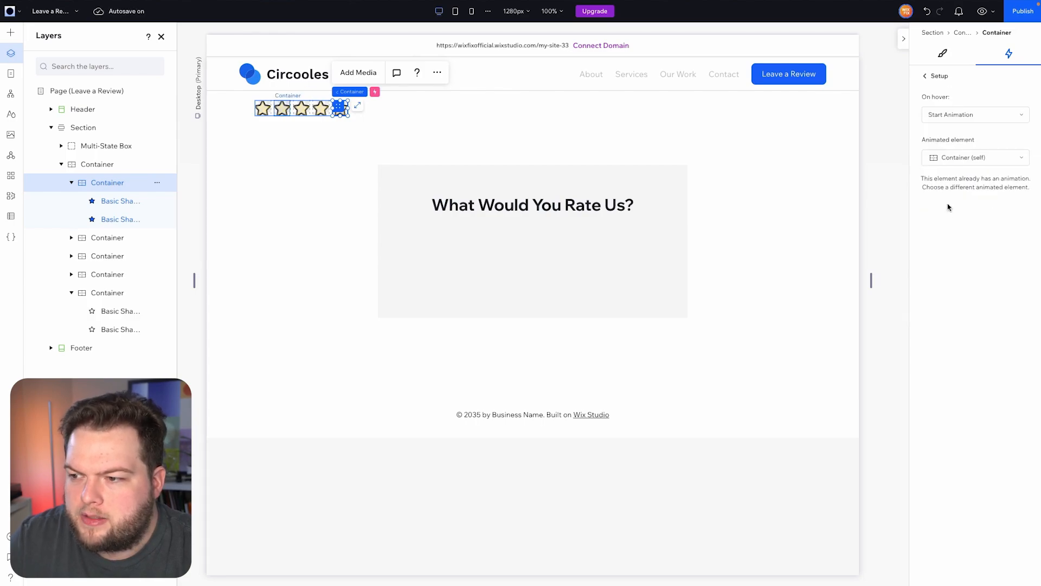
pyautogui.click(957, 158)
pyautogui.click(956, 177)
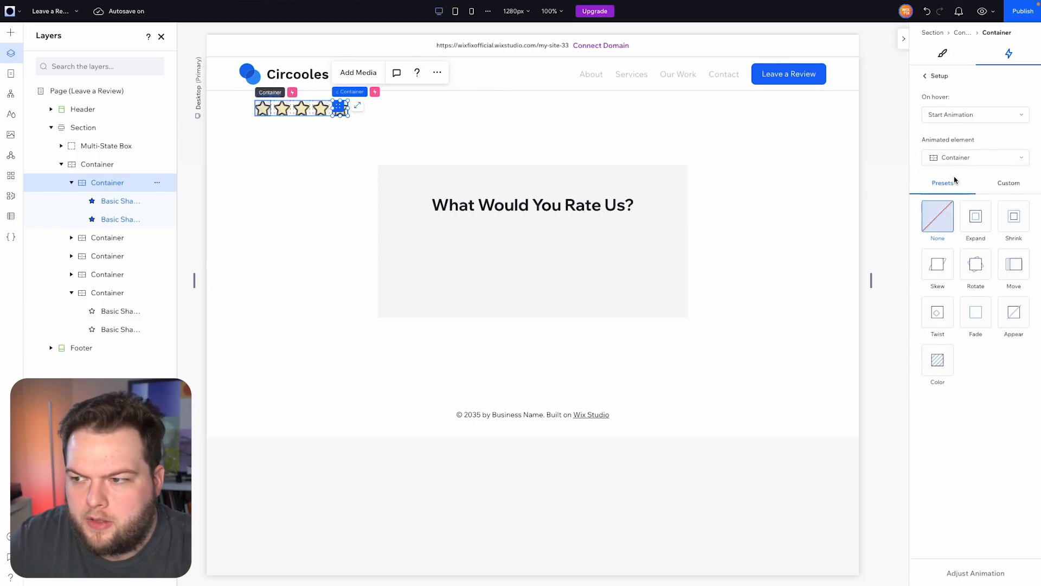
pyautogui.click(1010, 184)
pyautogui.click(946, 222)
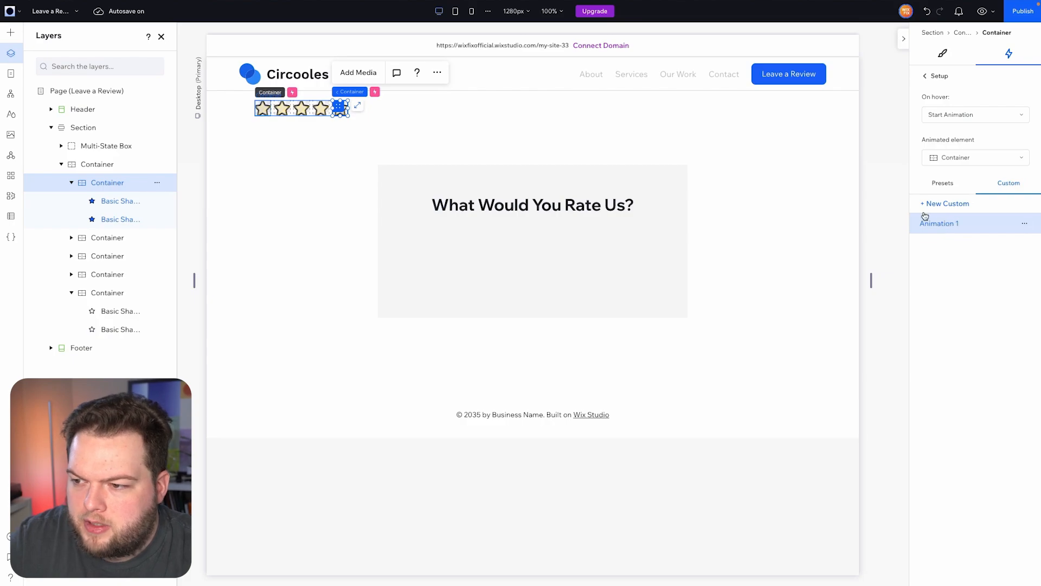
pyautogui.click(934, 76)
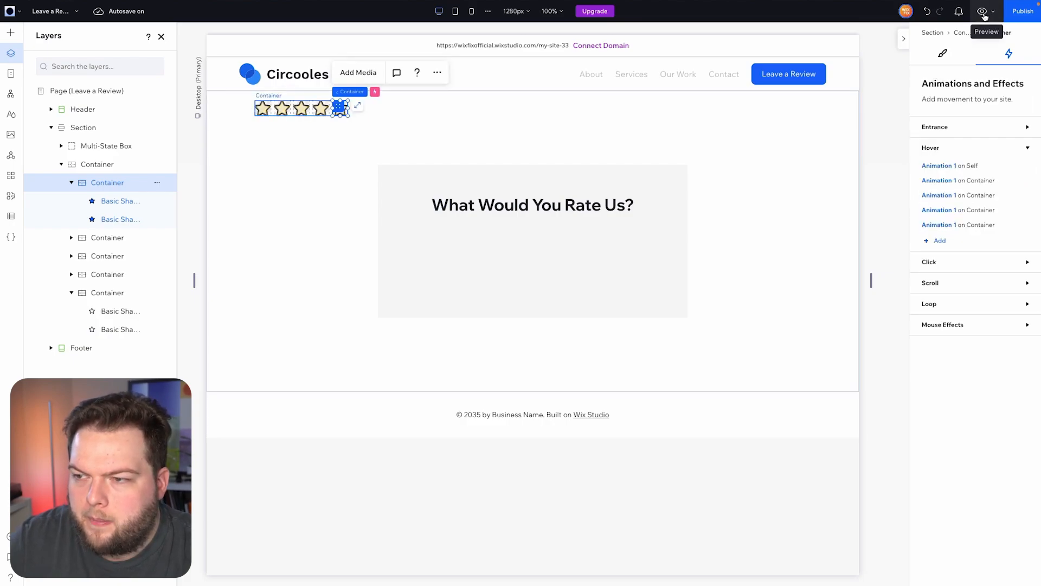
# Preview the page to test hovering over the fifth star, and return to the editor.
pyautogui.click(982, 11)
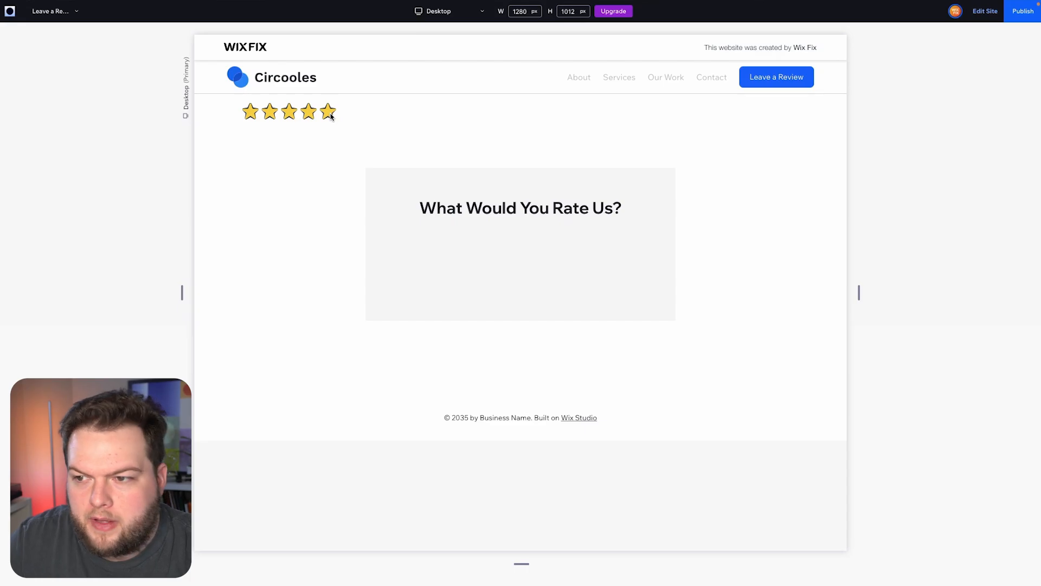
pyautogui.click(984, 12)
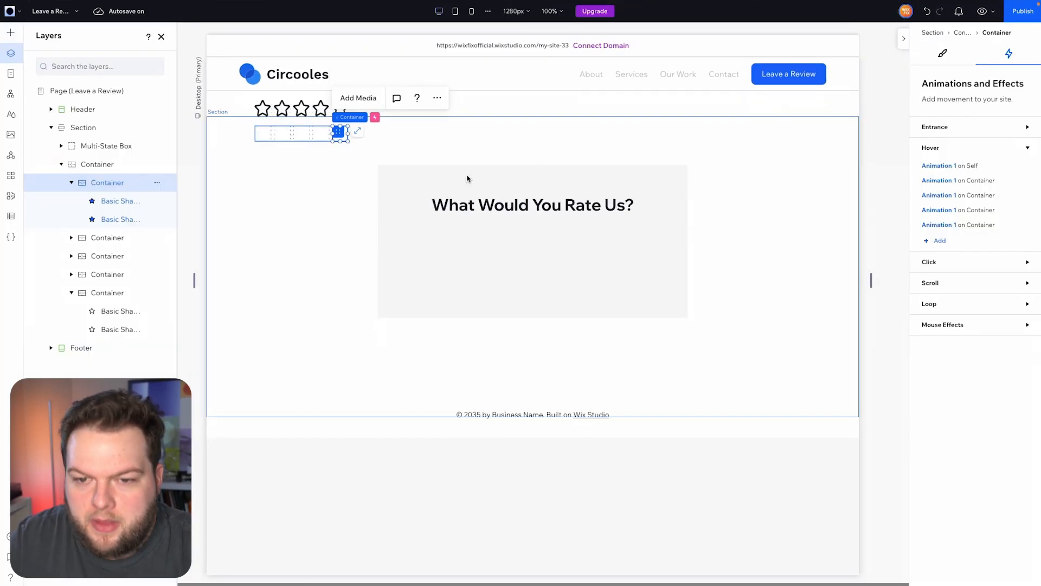
# Make hovering over the second star's container start Animation 1 on the first star's container, and check the rating row in preview.
pyautogui.click(957, 225)
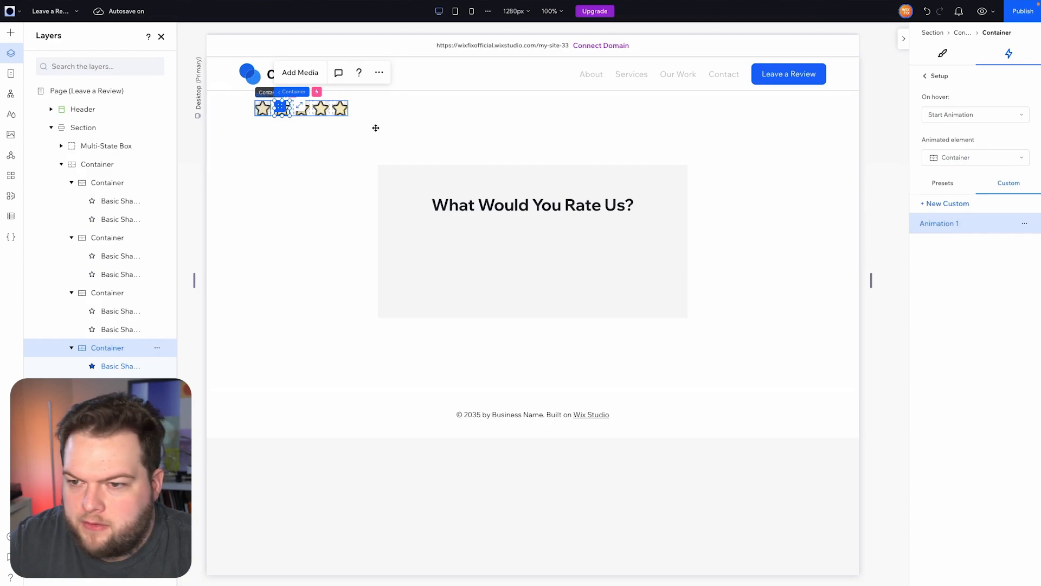
pyautogui.hotkey('ctrl', 'p')
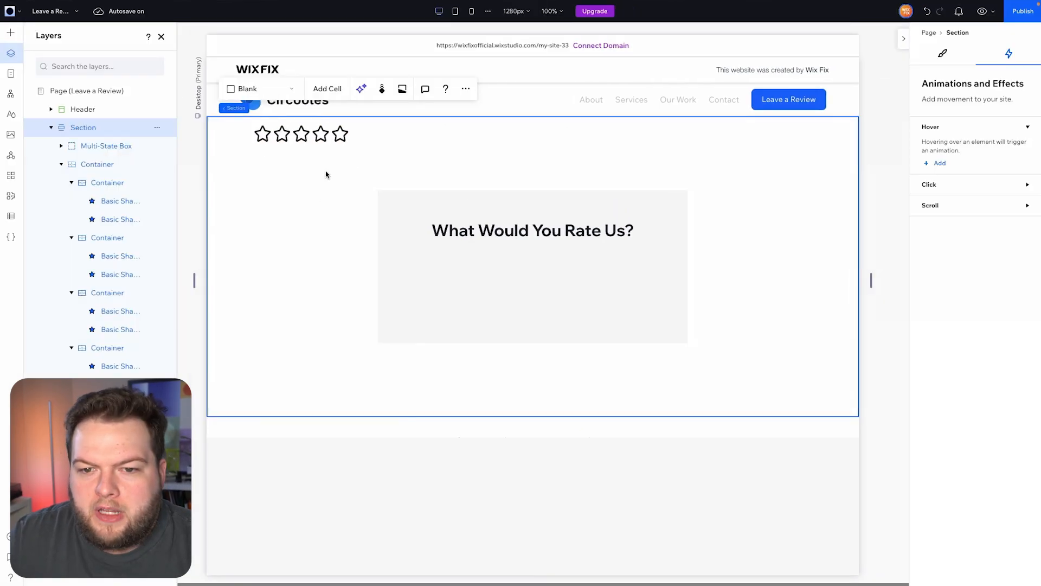
pyautogui.scroll(-1, 326, 174)
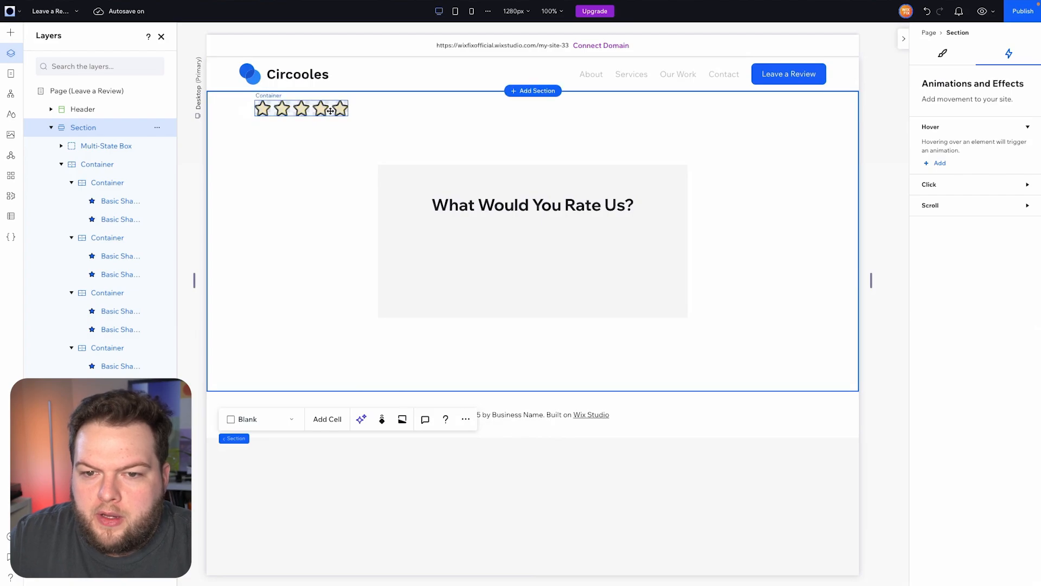
# Move the five-star container into the multi-state box, centred below the "What Would You Rate Us?" title.
pyautogui.click(264, 105)
pyautogui.moveTo(264, 105); pyautogui.dragTo(494, 227)
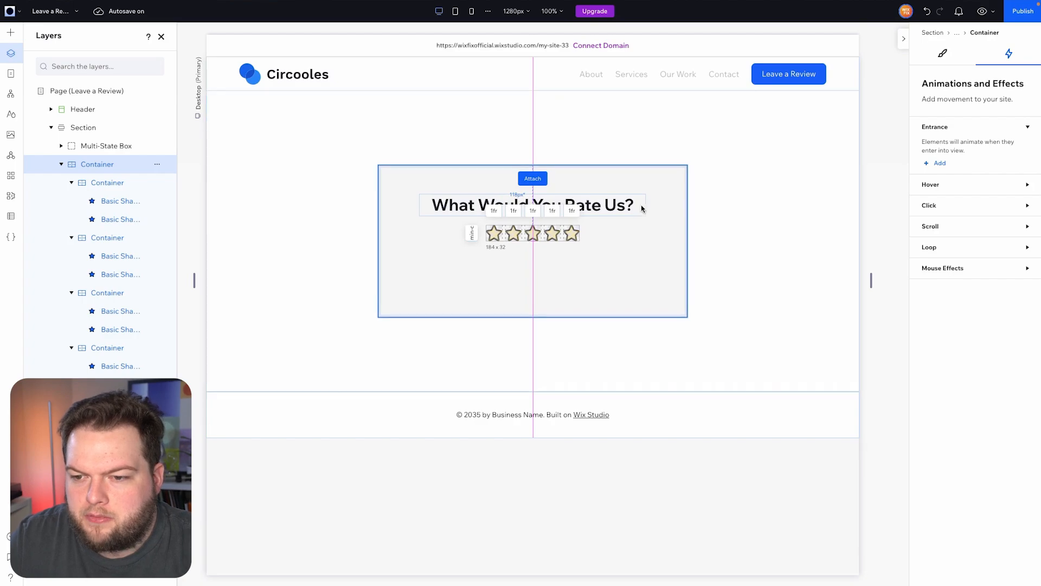
# Stack the title and star row vertically, centre the stack within its state container, and select that container.
pyautogui.keyDown('shift'); pyautogui.click(613, 203); pyautogui.keyUp('shift')
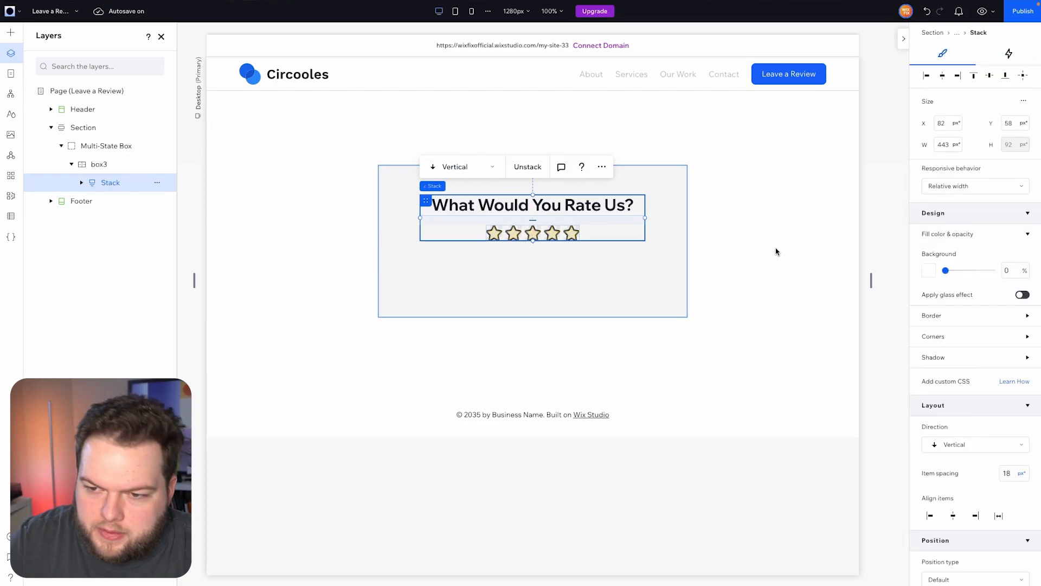
pyautogui.click(658, 207)
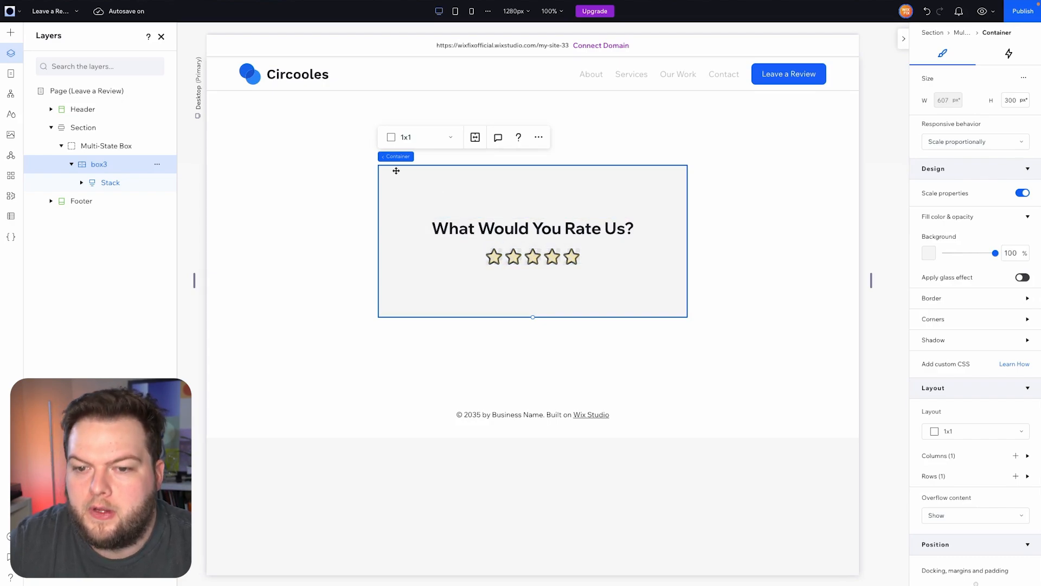
pyautogui.moveTo(402, 156)
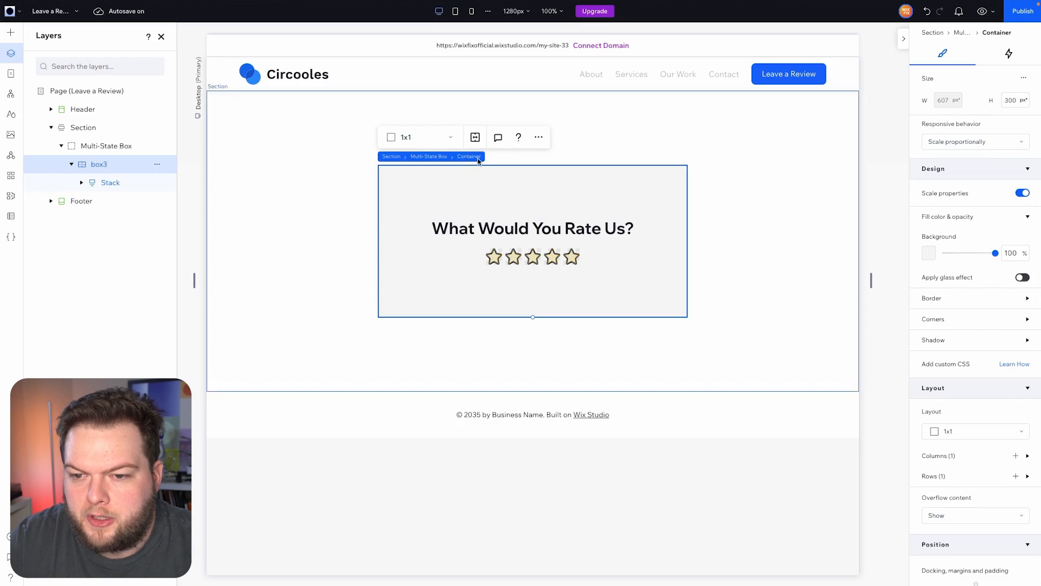
# Add a new blank state to the multi-state box containing the star rating.
pyautogui.click(427, 158)
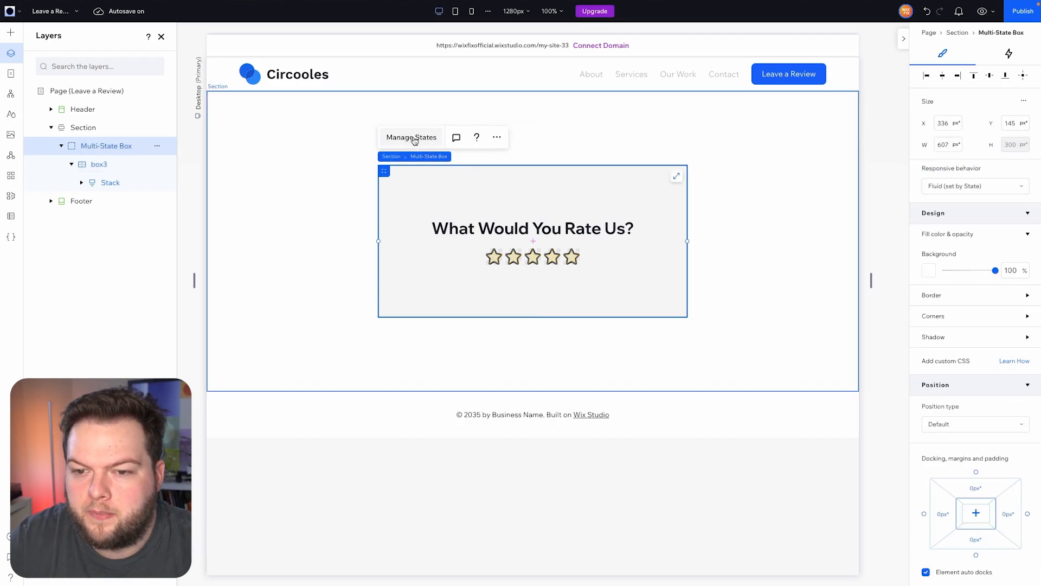
pyautogui.click(414, 139)
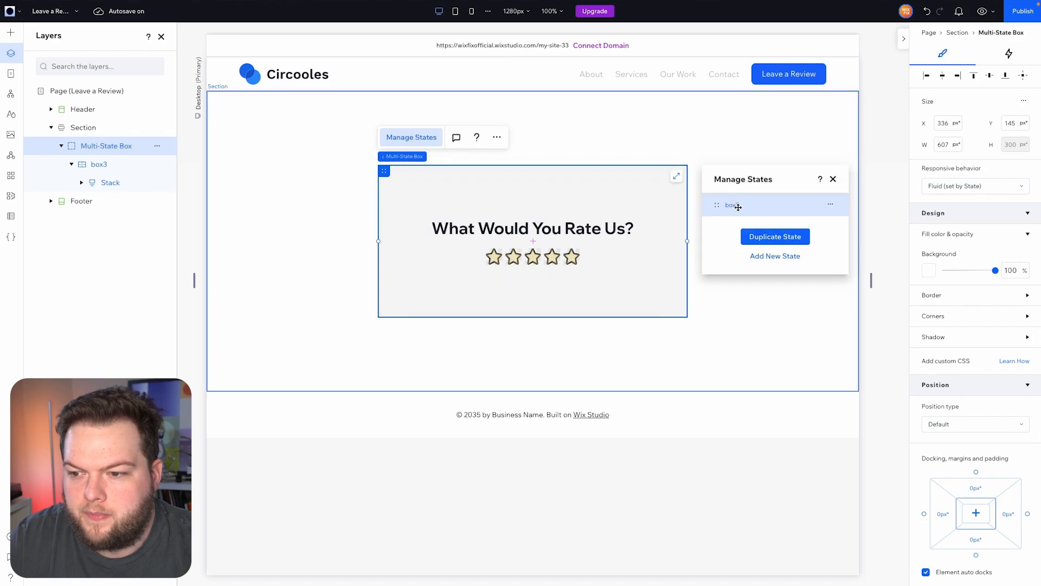
pyautogui.click(778, 260)
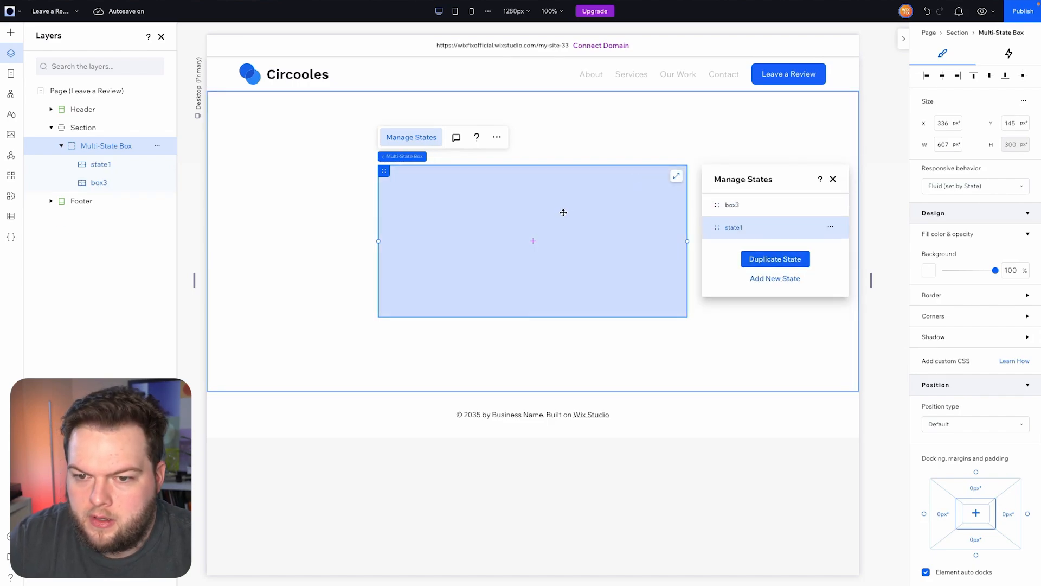
# Add a title reading "Leave a Review Here" near the top of the new state's container.
pyautogui.click(563, 213)
pyautogui.click(8, 34)
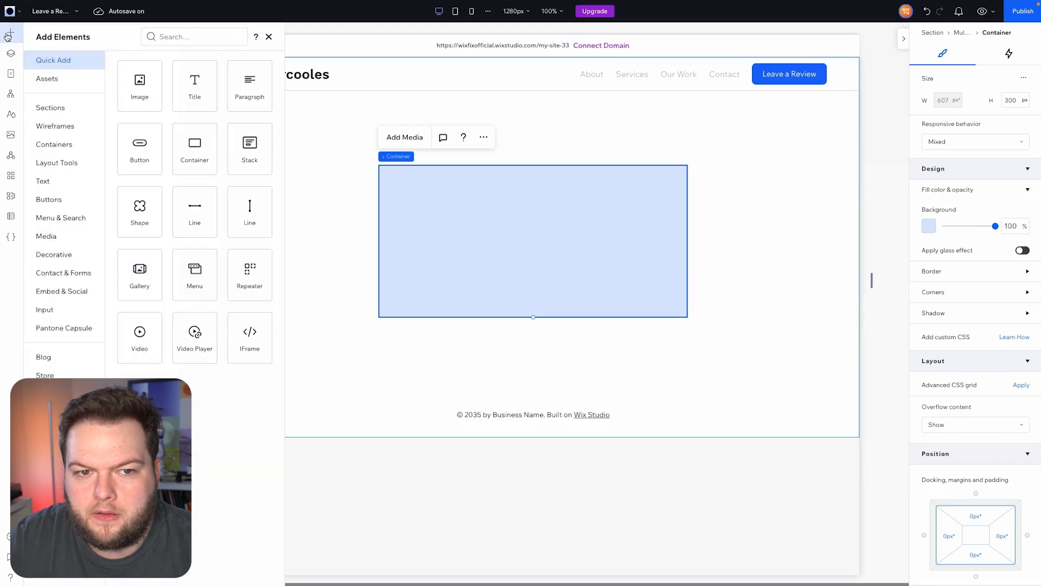
pyautogui.moveTo(194, 86); pyautogui.dragTo(531, 205)
pyautogui.click(512, 193)
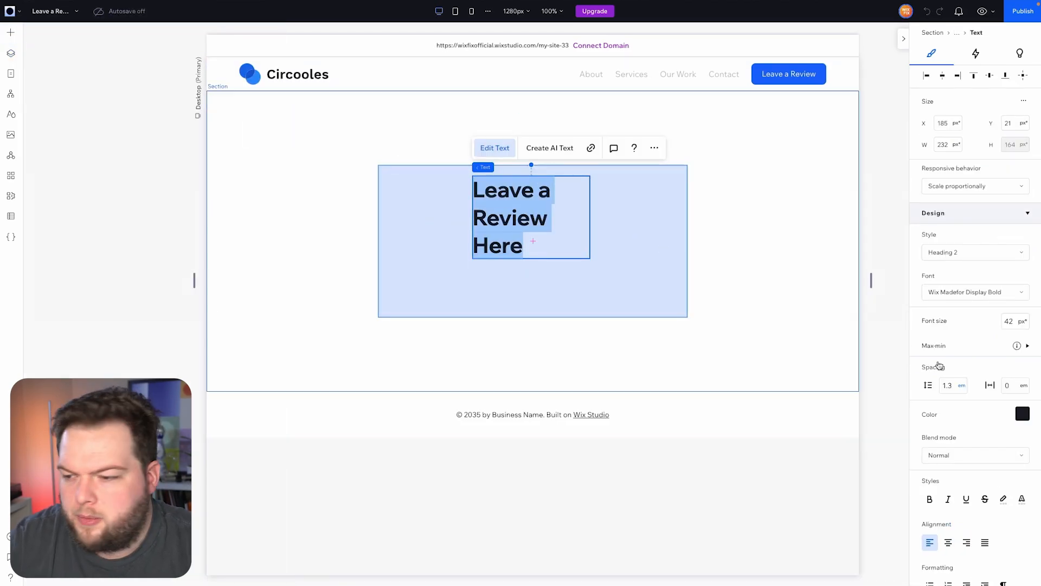
# Set the "Leave a Review Here" title's font size to 32 px and centre-align its text.
pyautogui.click(1014, 323)
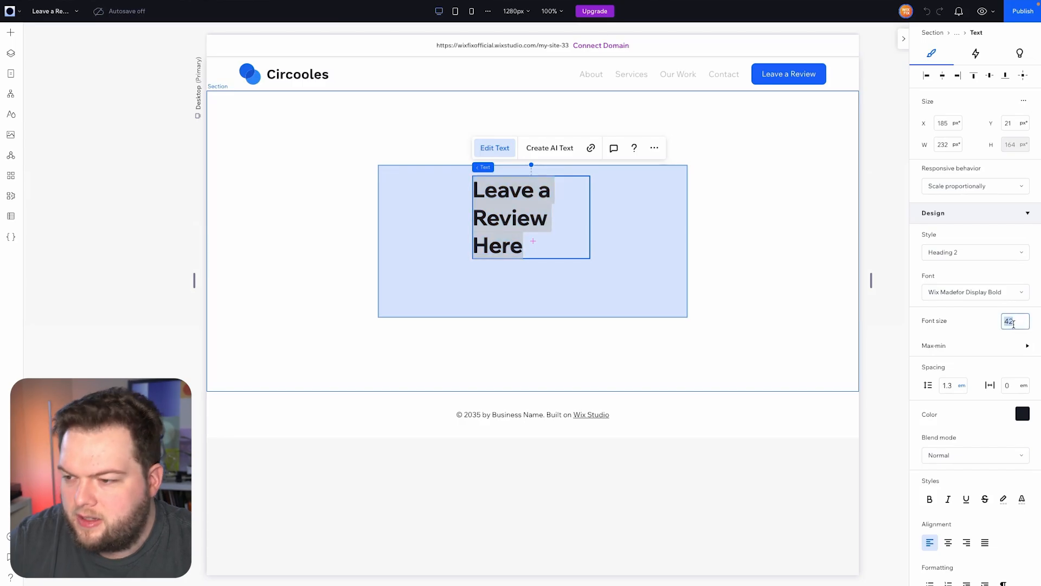
pyautogui.write('32')
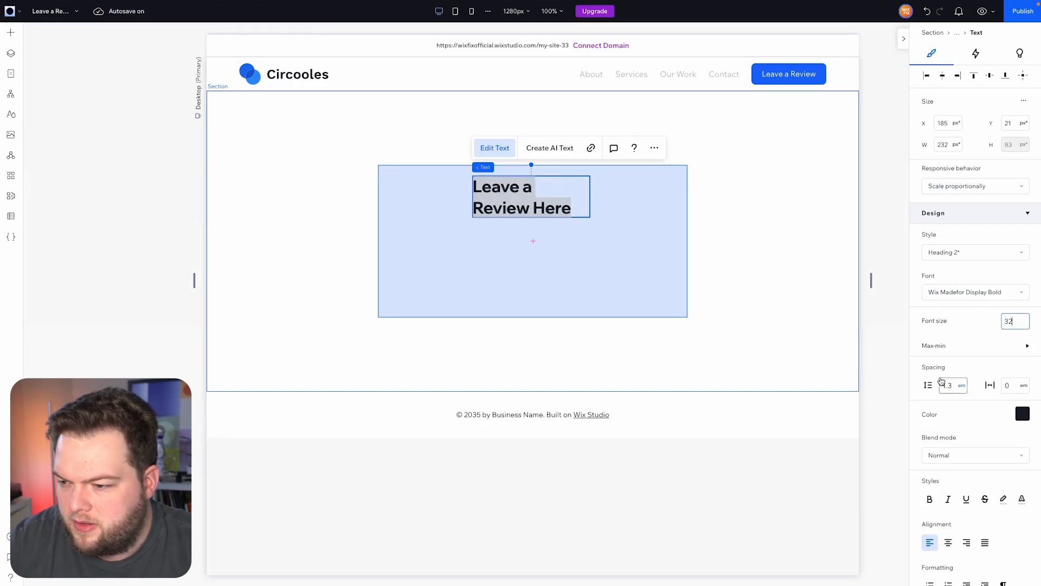
pyautogui.scroll(-3, 952, 374)
pyautogui.click(948, 408)
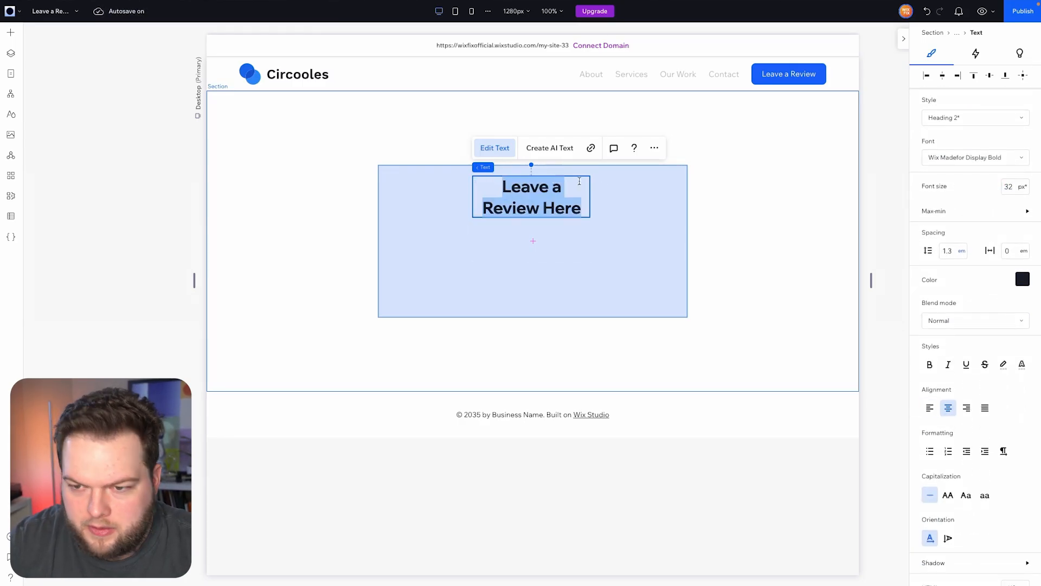
# Widen the title to about 432 px so it fits one line, and centre it horizontally about 40 px below the container's upper edge.
pyautogui.click(632, 205)
pyautogui.click(588, 197)
pyautogui.moveTo(590, 196); pyautogui.dragTo(689, 198)
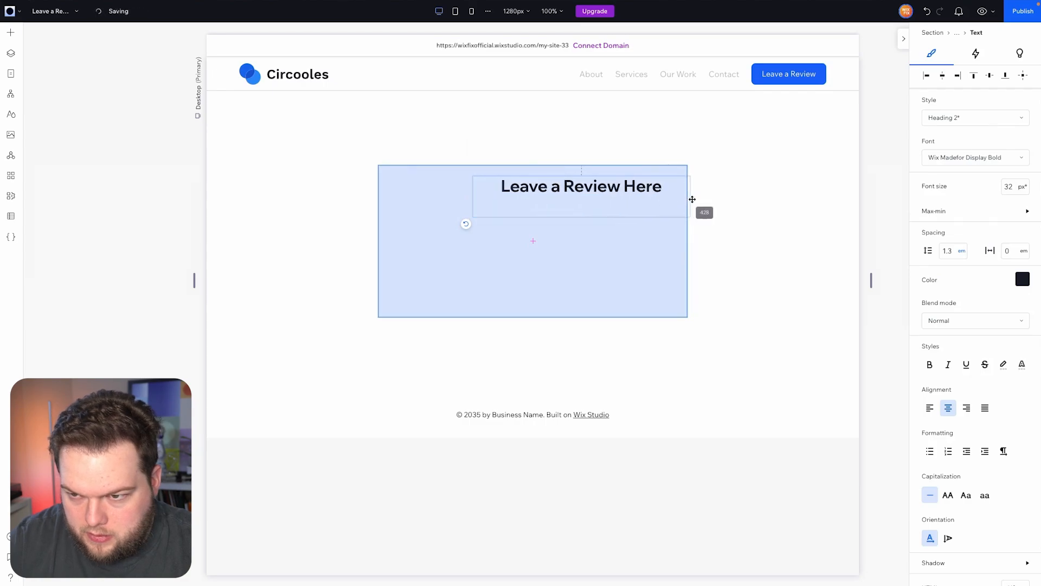
pyautogui.click(604, 189)
pyautogui.moveTo(604, 189); pyautogui.dragTo(553, 196)
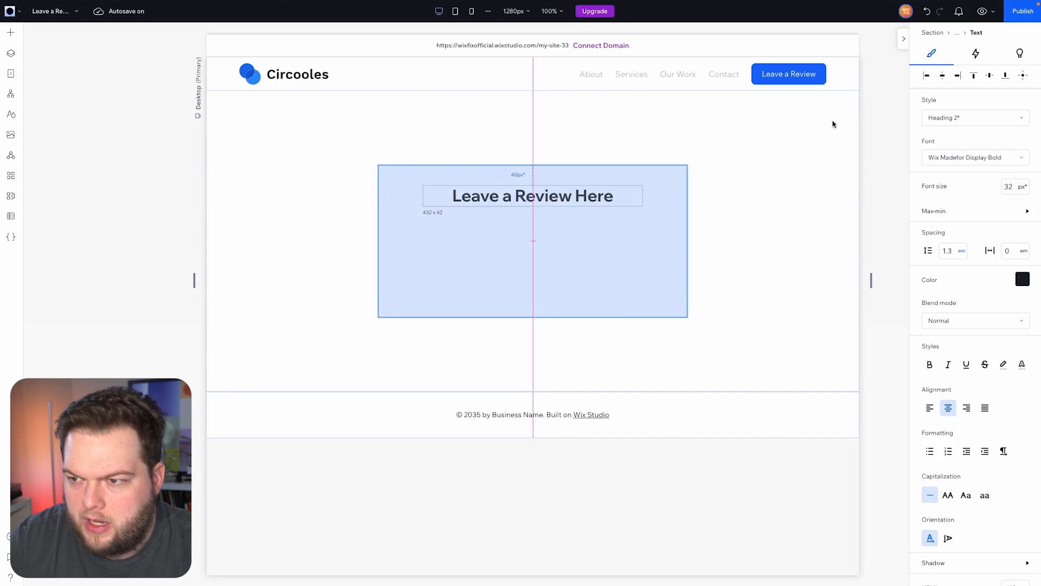
# Copy the header's "Leave a Review" button into the new state, below the title.
pyautogui.click(786, 73)
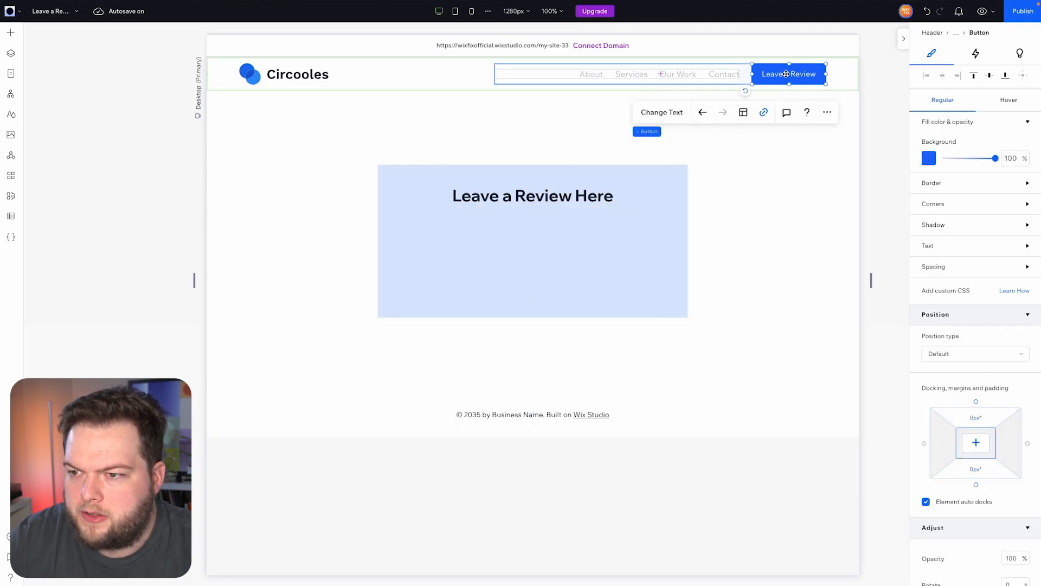
pyautogui.click(481, 226)
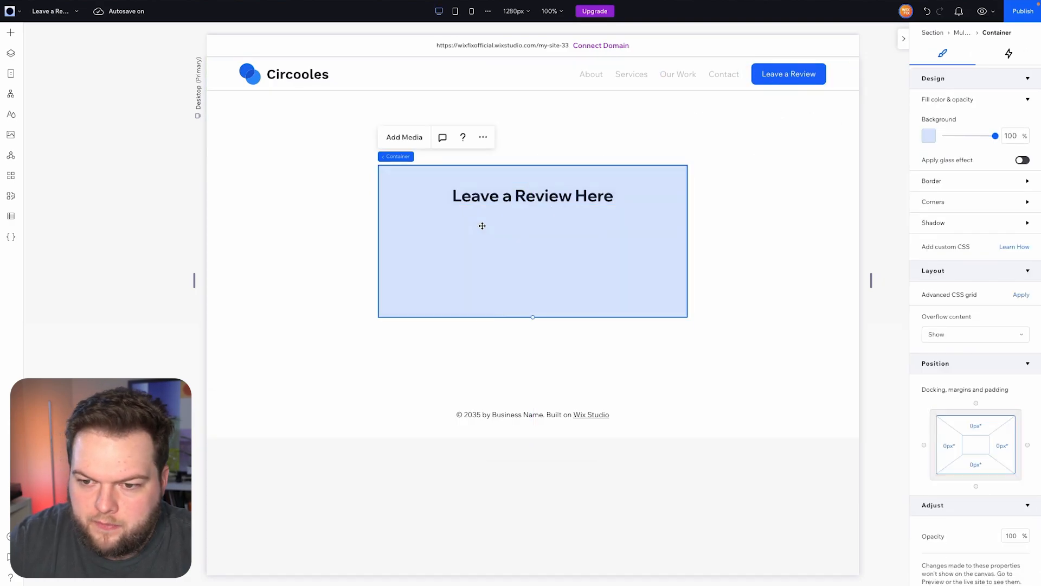
pyautogui.rightClick(481, 225)
pyautogui.click(507, 256)
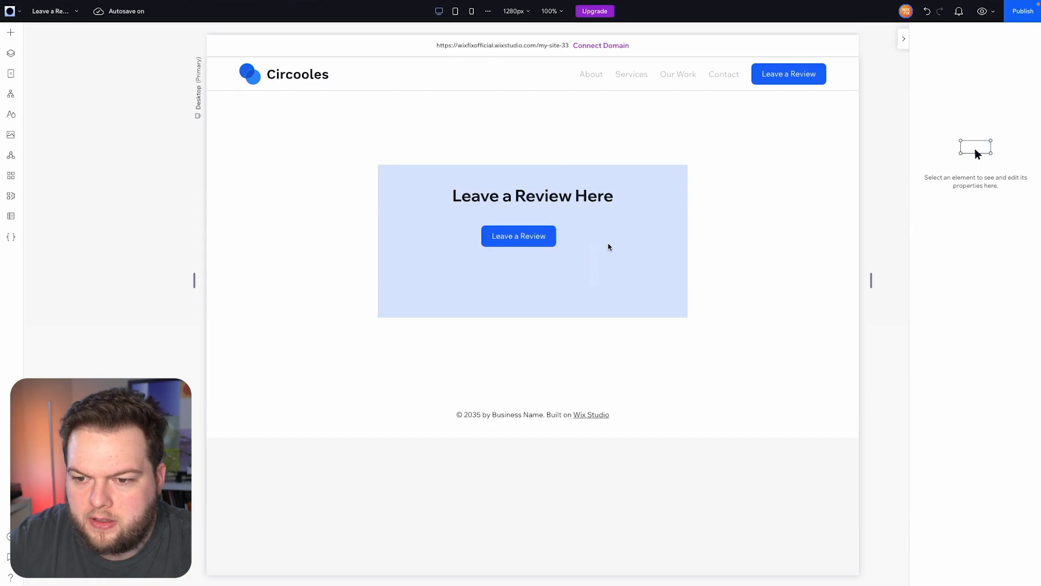
# Change the copied button's text to "Yelp Reviews" and narrow the button to 134 px.
pyautogui.click(528, 236)
pyautogui.click(505, 199)
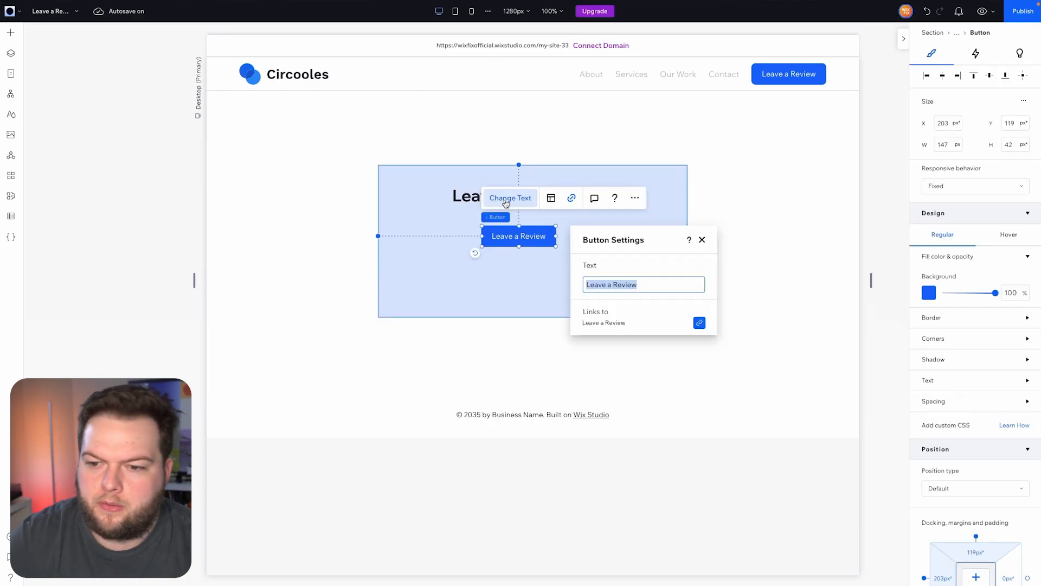
pyautogui.write('Ye')
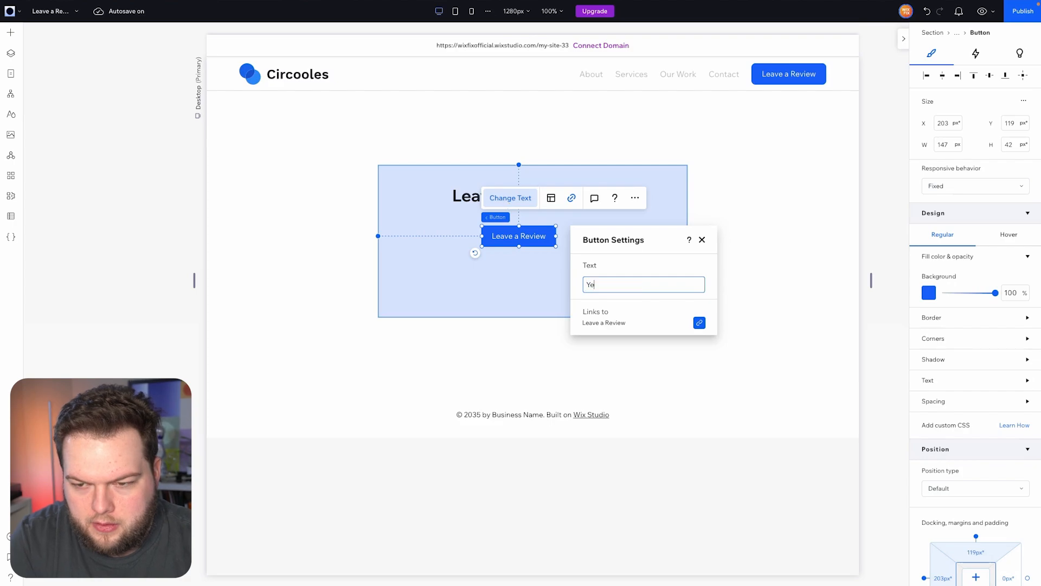
pyautogui.write('lp')
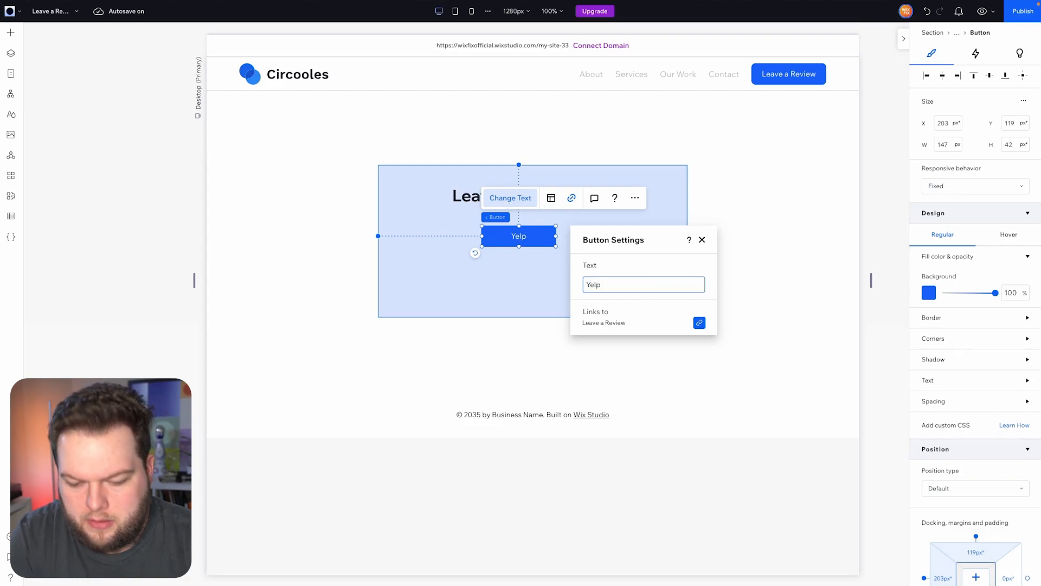
pyautogui.write(' Reviews')
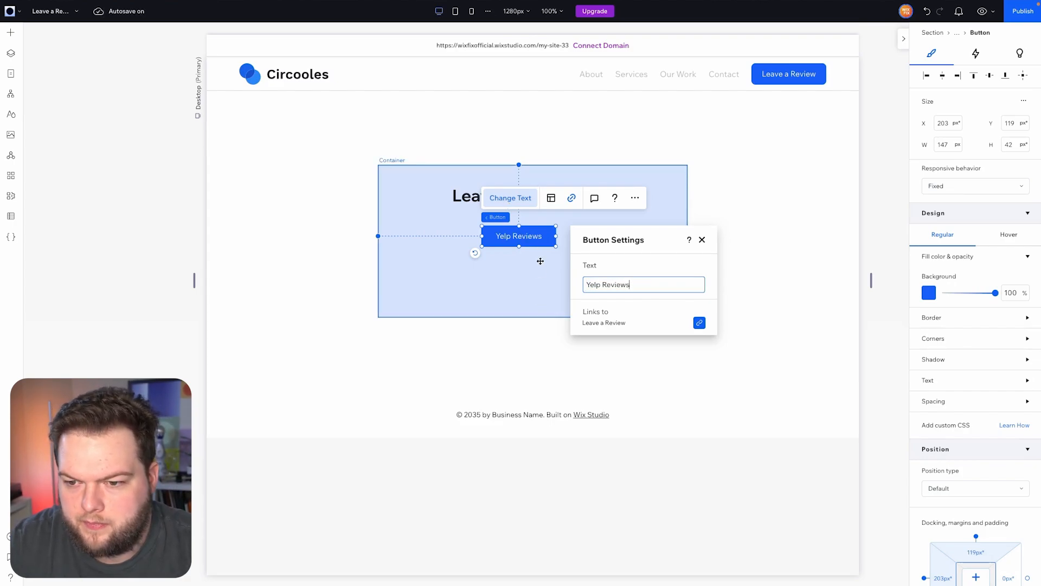
pyautogui.moveTo(556, 236); pyautogui.dragTo(549, 236)
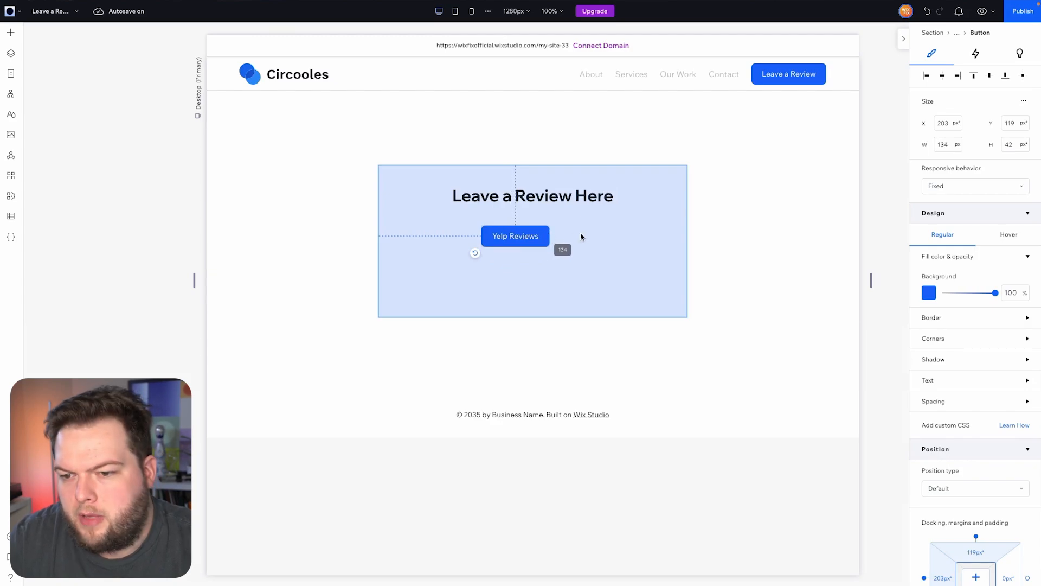
# Duplicate the "Yelp Reviews" button and change the copy's text to "Google Reviews".
pyautogui.click(508, 235)
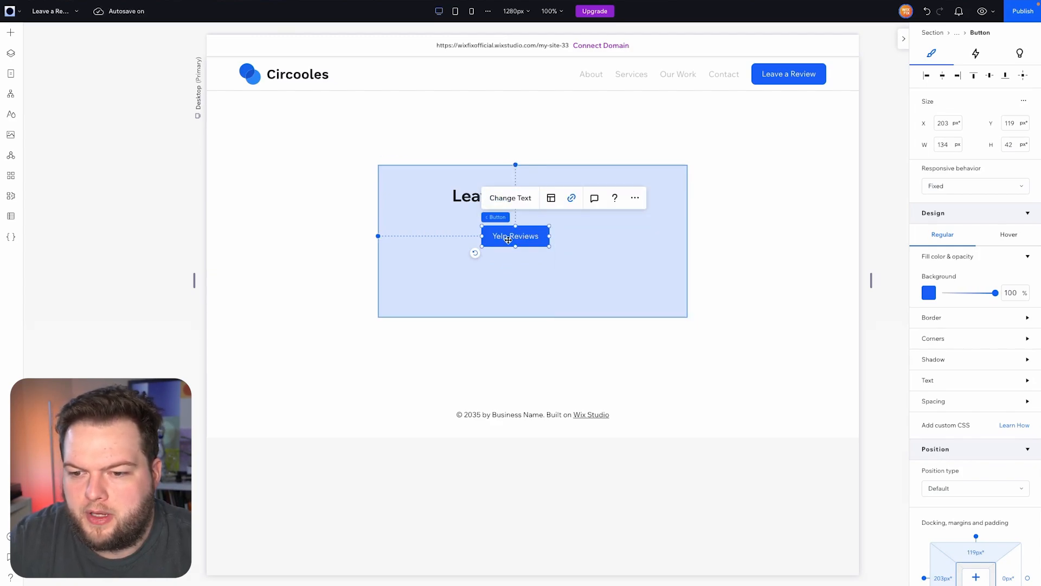
pyautogui.moveTo(513, 237); pyautogui.dragTo(606, 257)
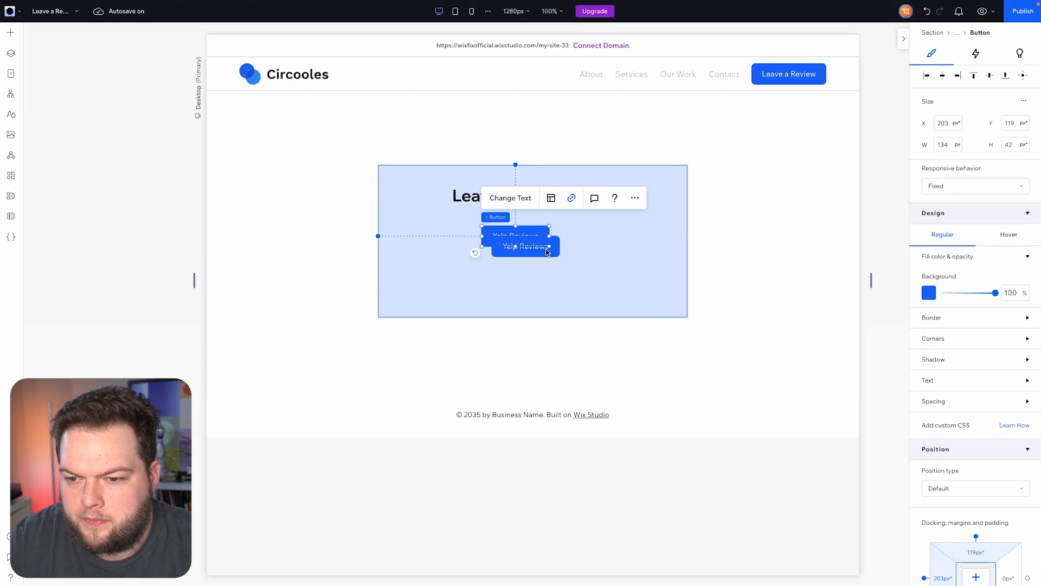
pyautogui.moveTo(521, 252); pyautogui.dragTo(557, 245)
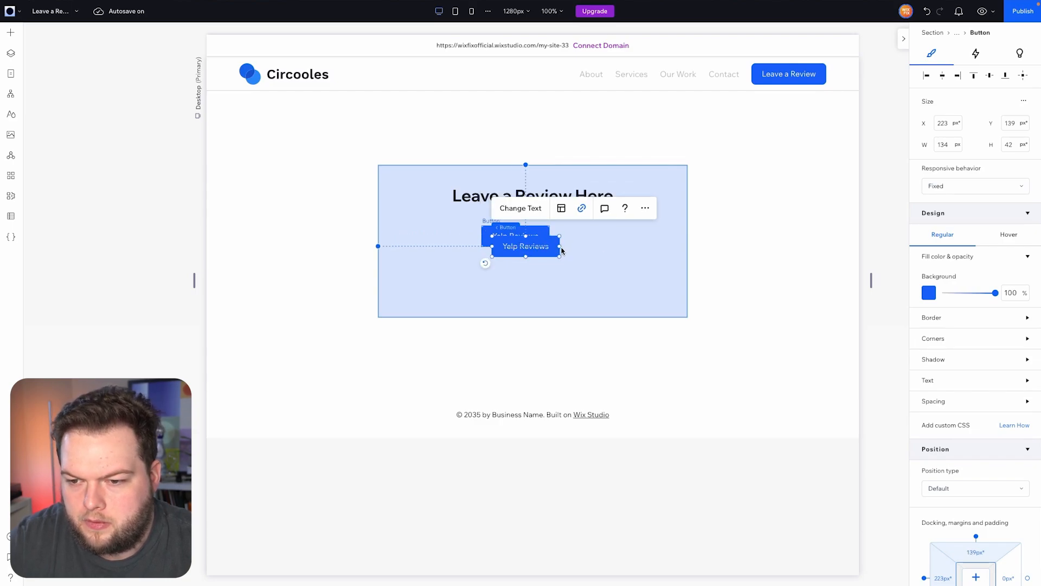
pyautogui.click(520, 211)
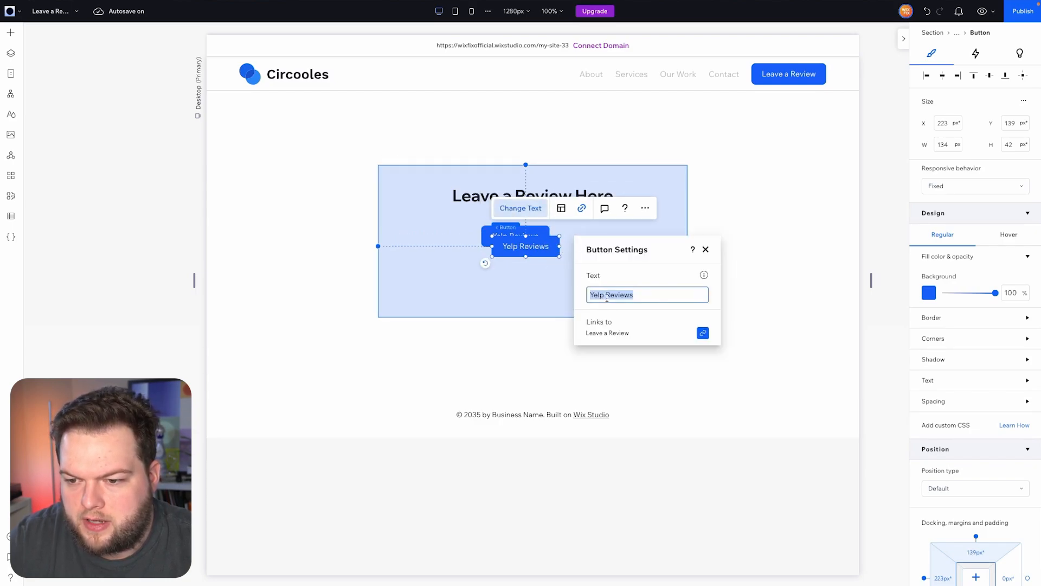
pyautogui.click(600, 296)
pyautogui.doubleClick(601, 296)
pyautogui.write('Google')
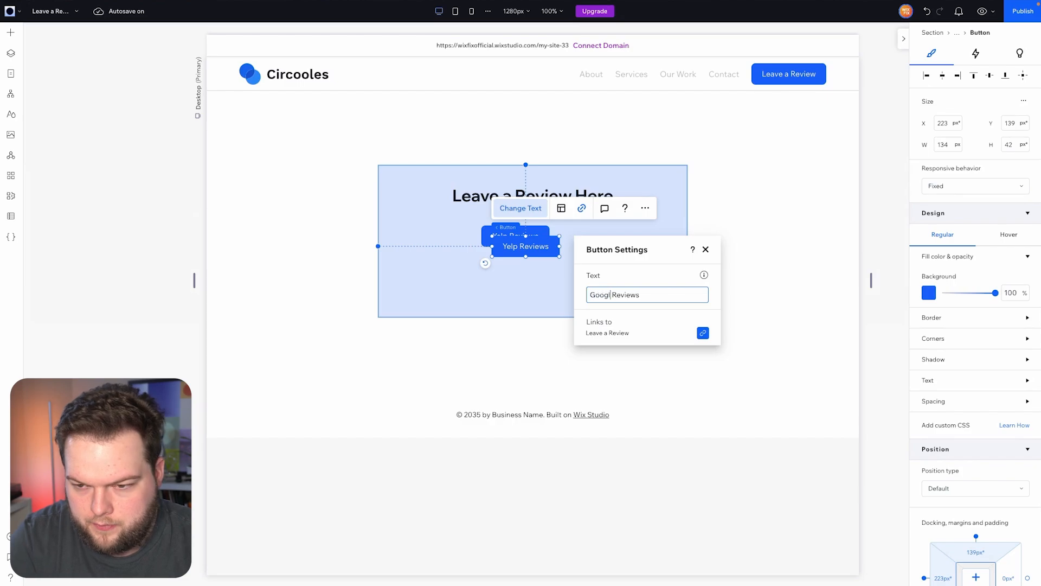
pyautogui.press('Return')
# Arrange the Yelp and Google review buttons side by side as a horizontal stack centred directly beneath the title.
pyautogui.moveTo(520, 247)
pyautogui.mouseDown()
pyautogui.moveTo(588, 246)
pyautogui.moveTo(592, 232)
pyautogui.moveTo(533, 236)
pyautogui.mouseUp()
pyautogui.keyDown('shift'); pyautogui.click(529, 236); pyautogui.keyUp('shift')
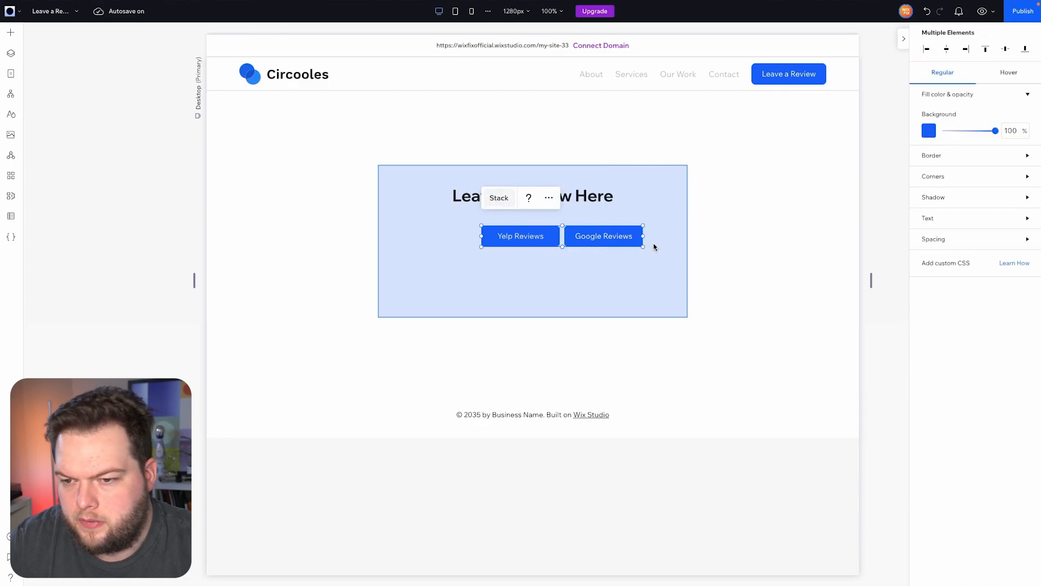
pyautogui.click(498, 198)
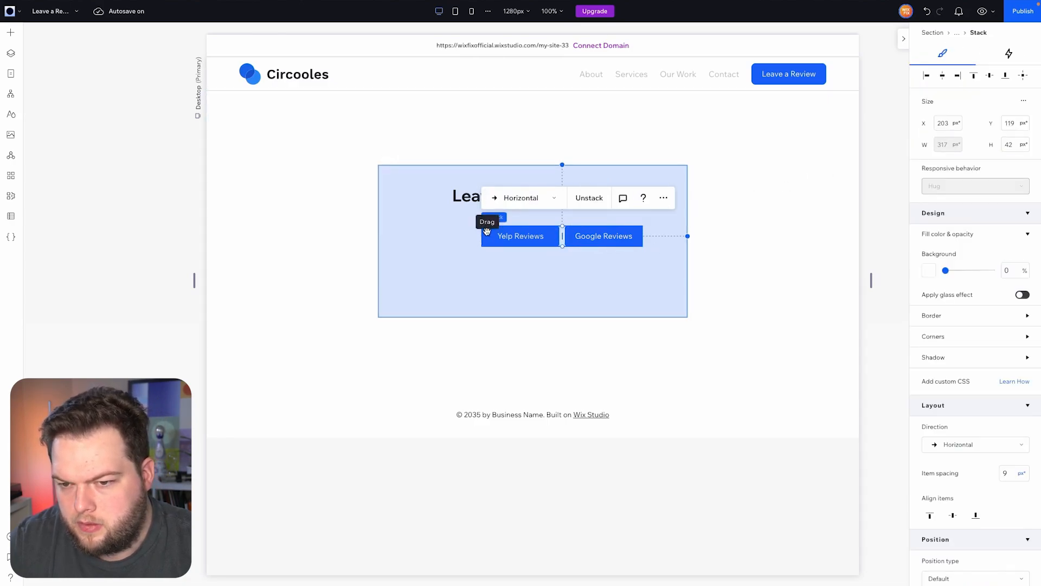
pyautogui.moveTo(484, 235); pyautogui.dragTo(458, 221)
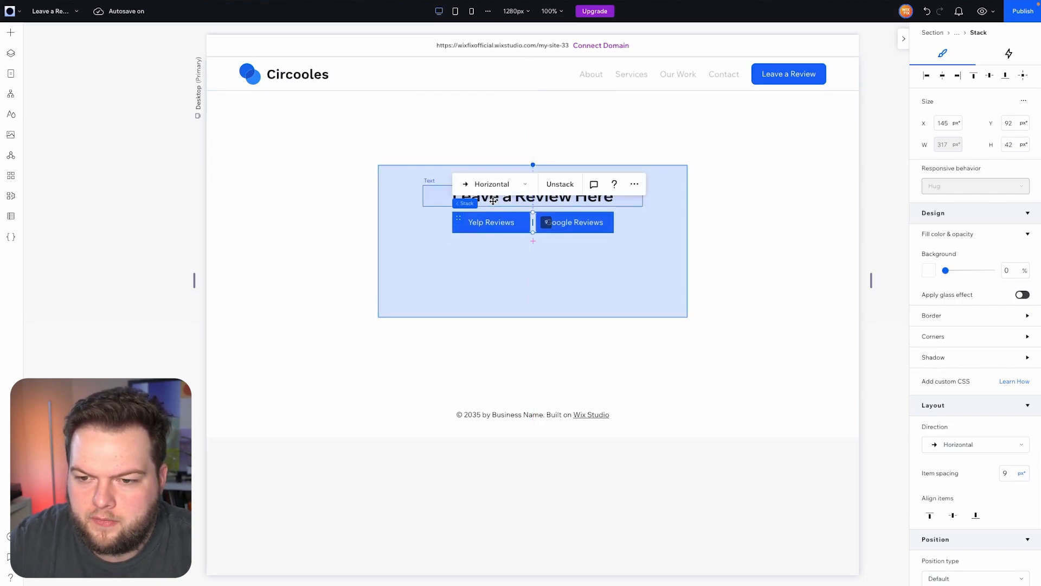
# Stack the title and the button row vertically, and centre the stack within the state's container.
pyautogui.keyDown('shift'); pyautogui.click(508, 197); pyautogui.keyUp('shift')
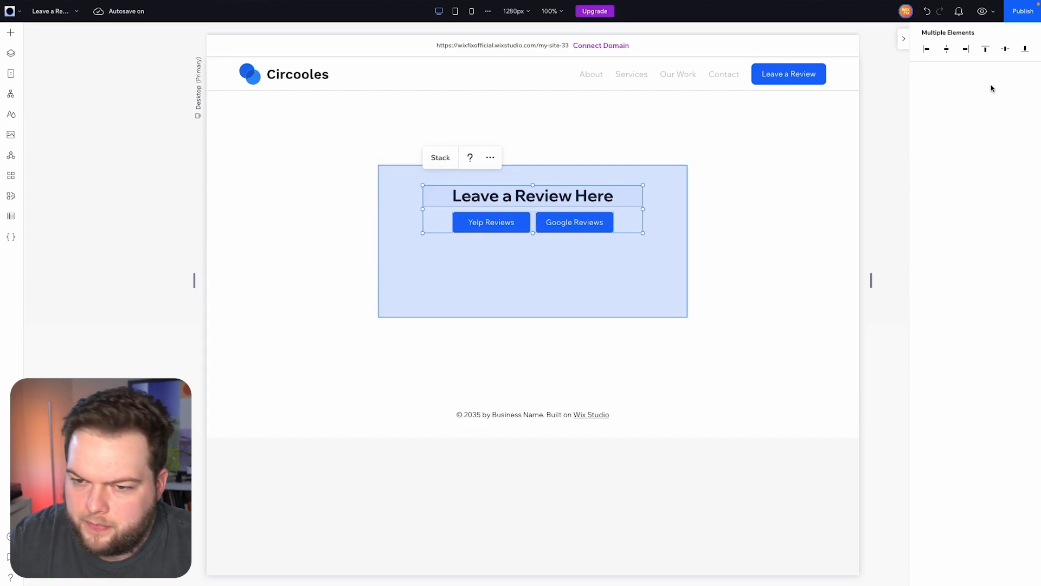
pyautogui.hotkey('shift', 's')
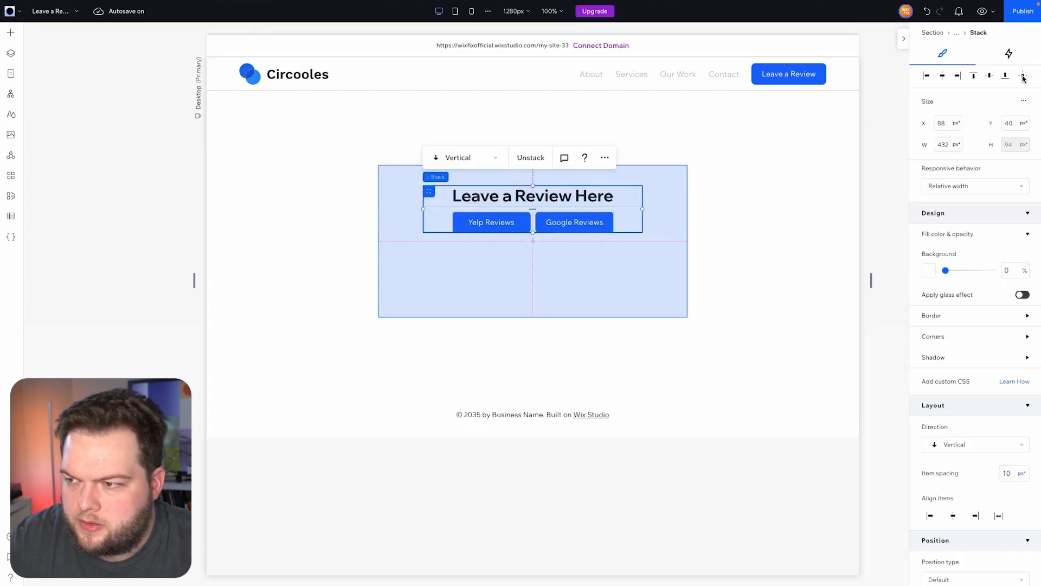
pyautogui.click(1024, 77)
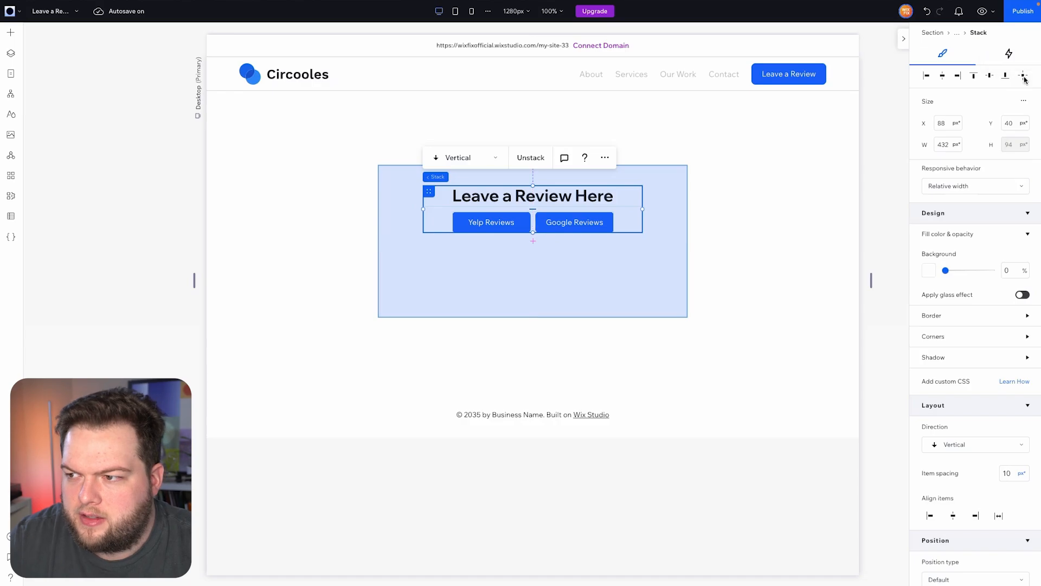
# Add a third, blank state to the multi-state box.
pyautogui.click(658, 292)
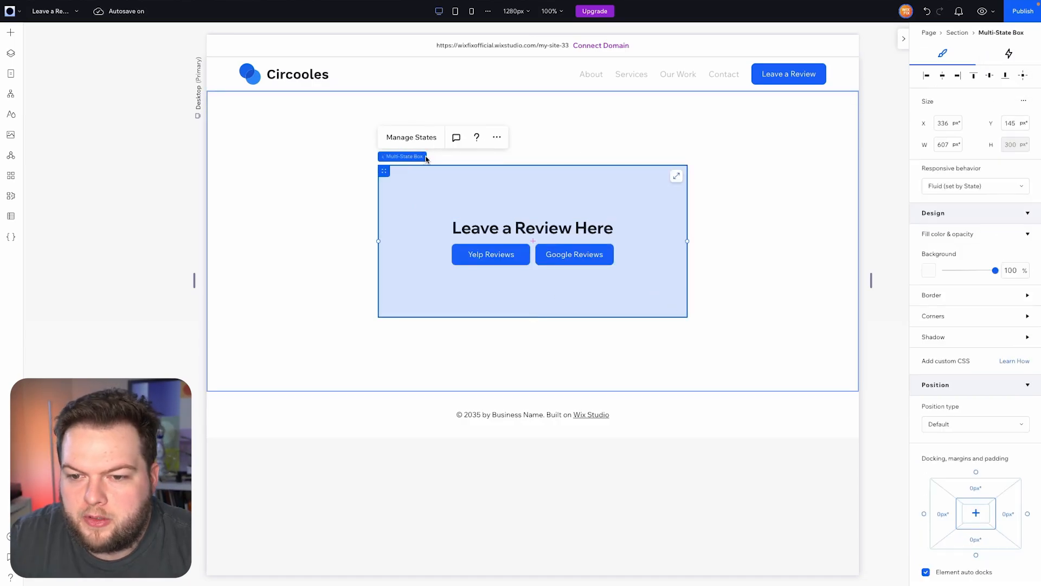
pyautogui.click(411, 138)
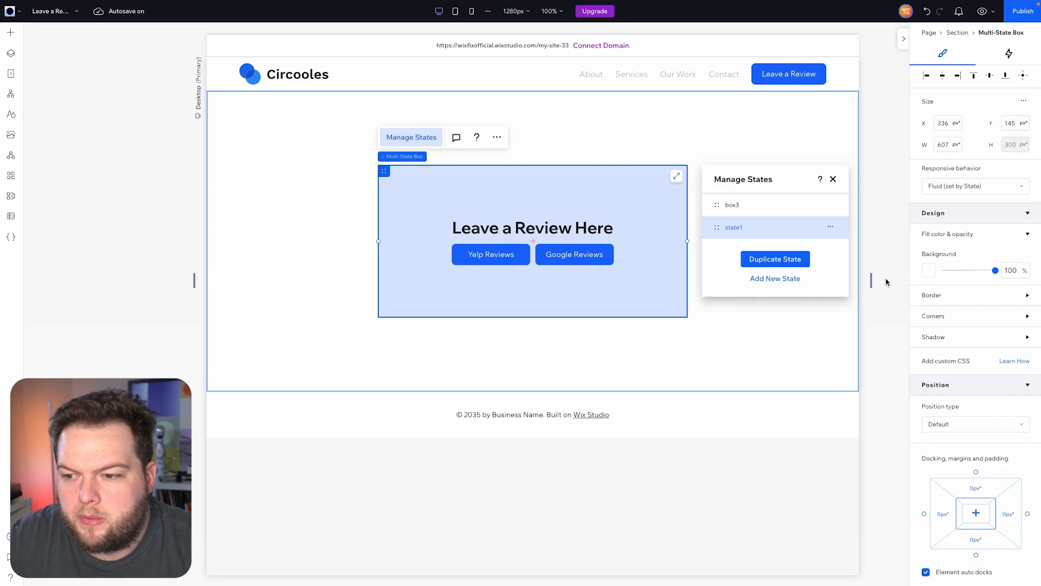
pyautogui.click(774, 278)
# Place a new, empty form element over the third state's container and select it.
pyautogui.click(383, 237)
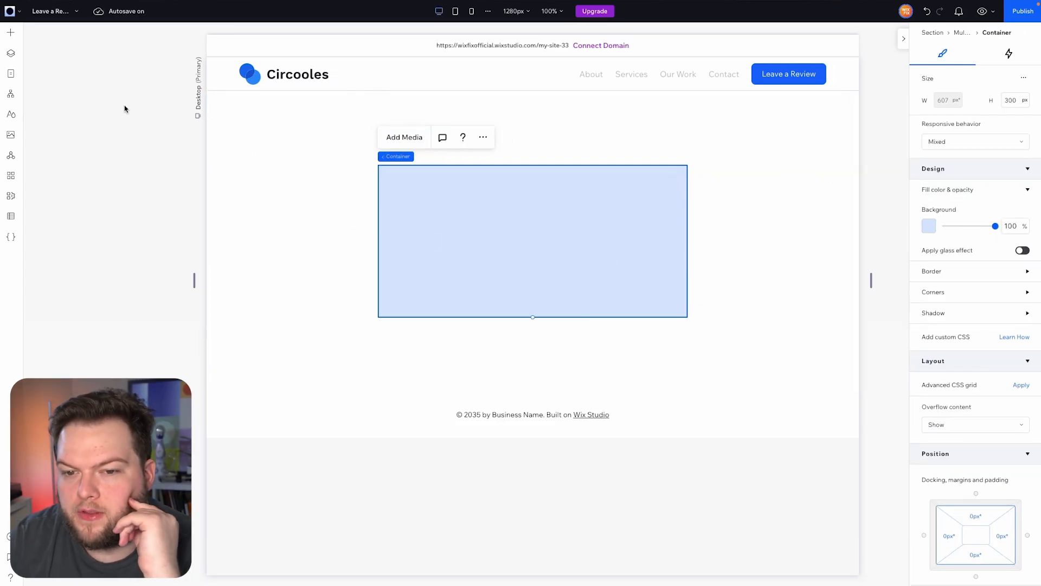
pyautogui.click(11, 34)
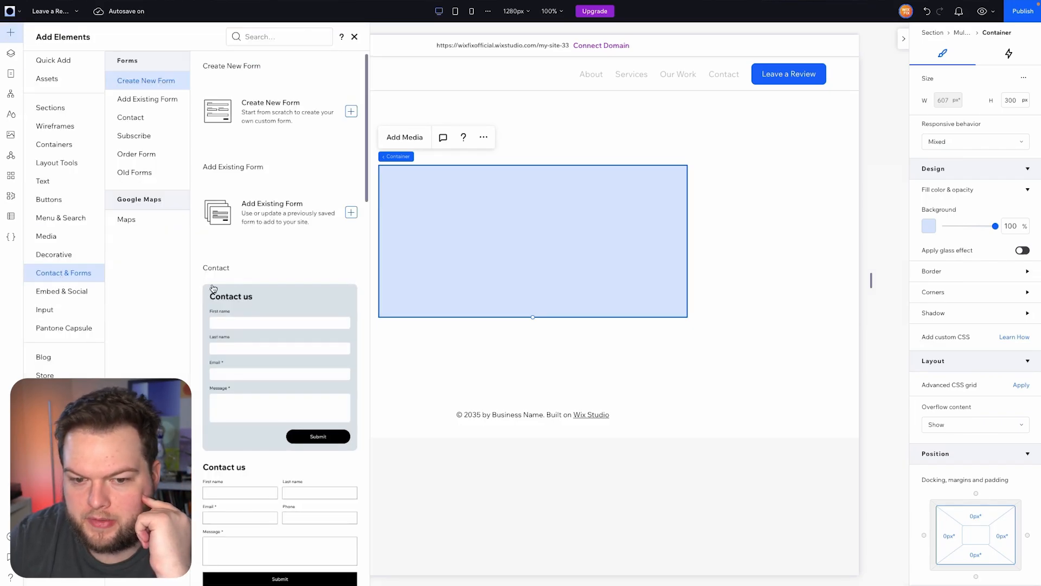
pyautogui.moveTo(266, 116); pyautogui.dragTo(532, 236)
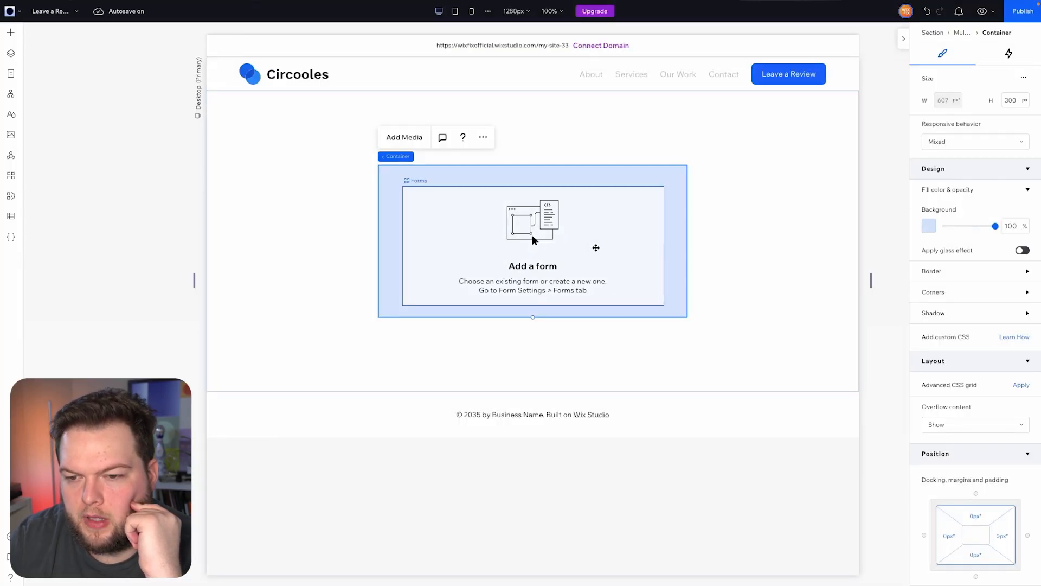
pyautogui.click(600, 240)
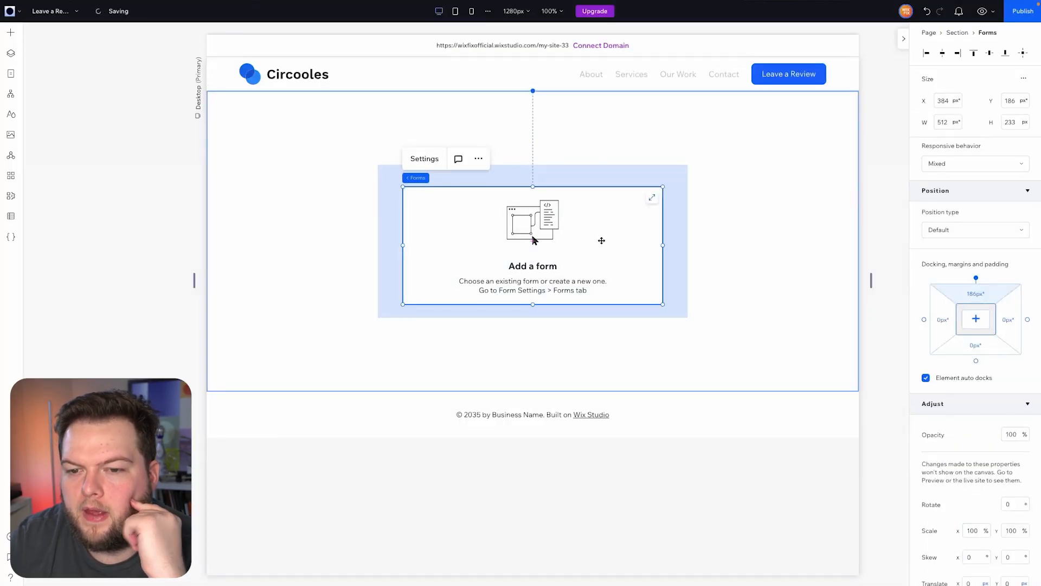
# Narrow the form element to about 439 px, move it into the third state's container, and stretch it to fill that container.
pyautogui.click(652, 200)
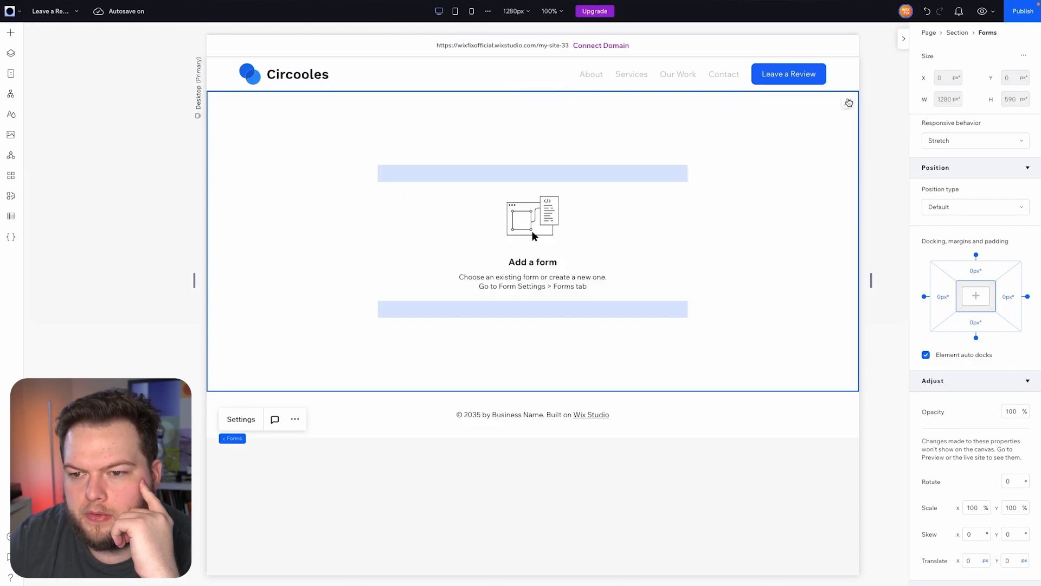
pyautogui.click(578, 218)
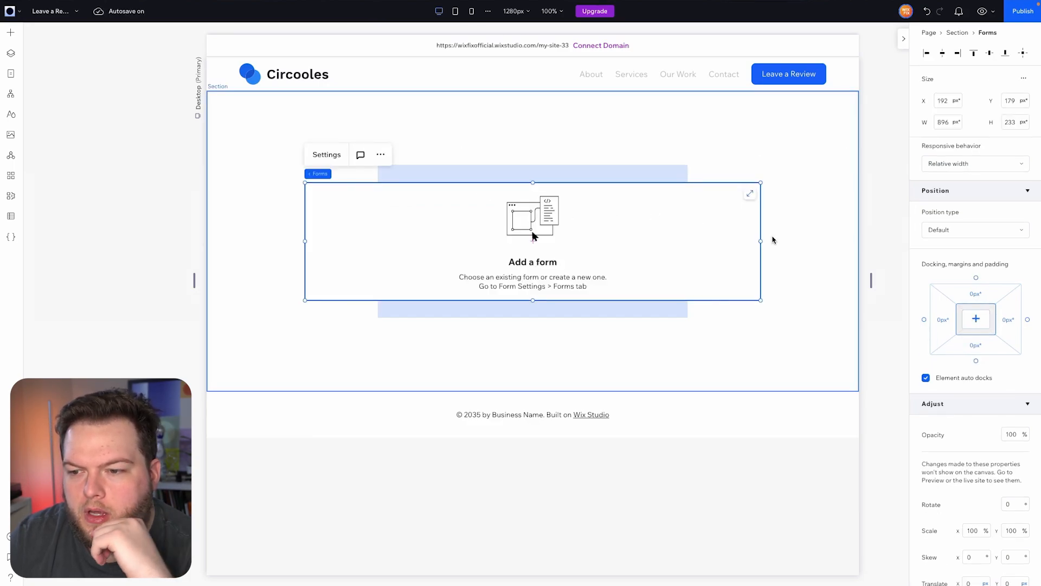
pyautogui.moveTo(760, 241); pyautogui.dragTo(527, 238)
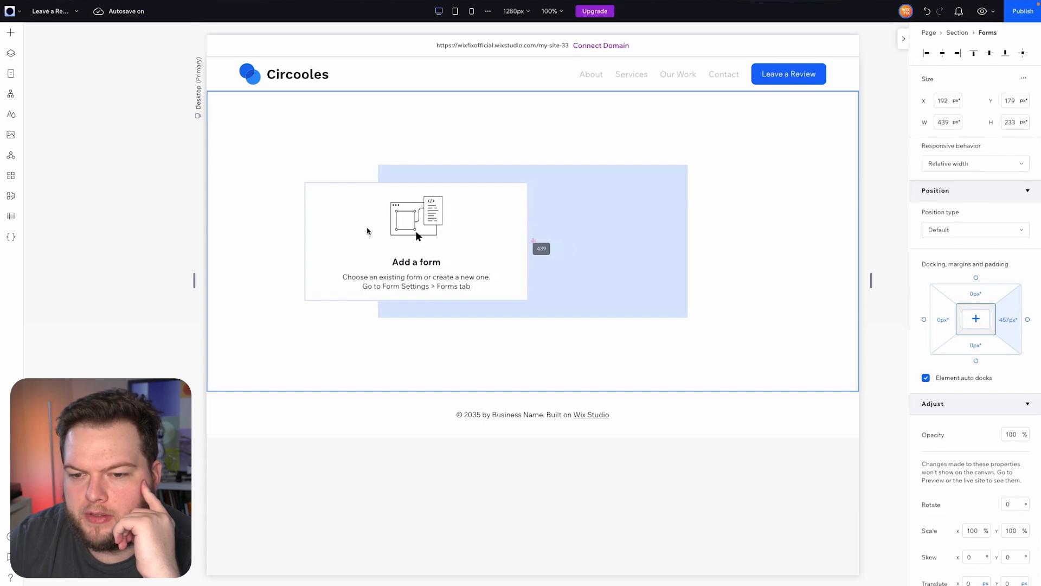
pyautogui.moveTo(407, 228); pyautogui.dragTo(624, 199)
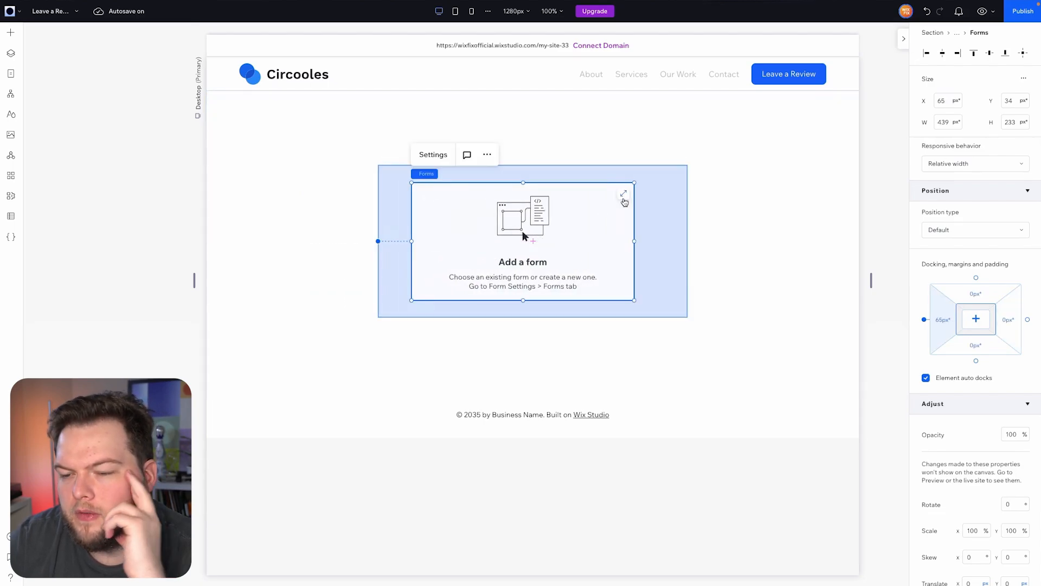
pyautogui.click(624, 196)
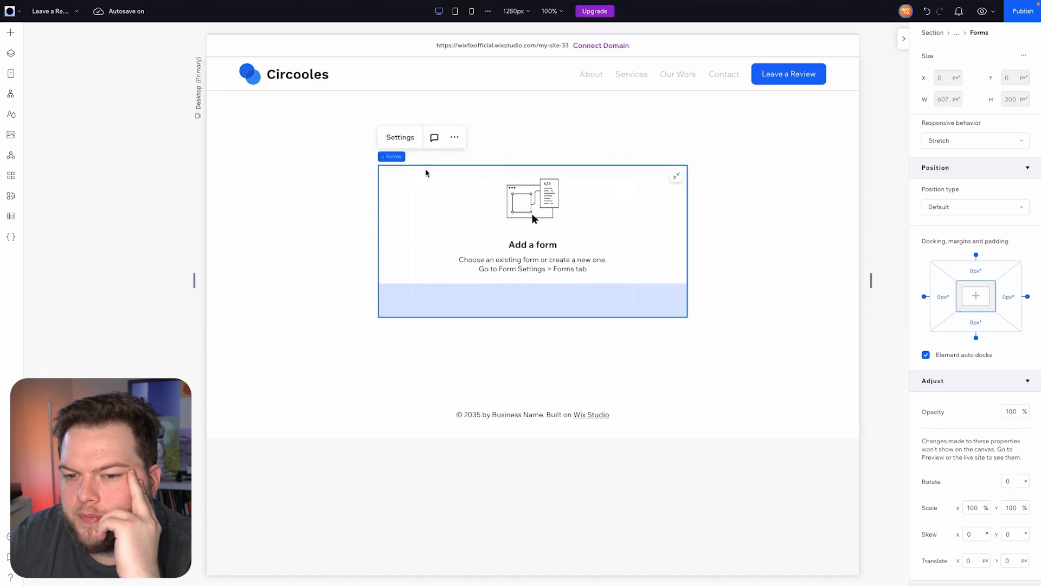
# Create a new form for the element and add First name, Email and Phone contact fields in that order.
pyautogui.click(400, 137)
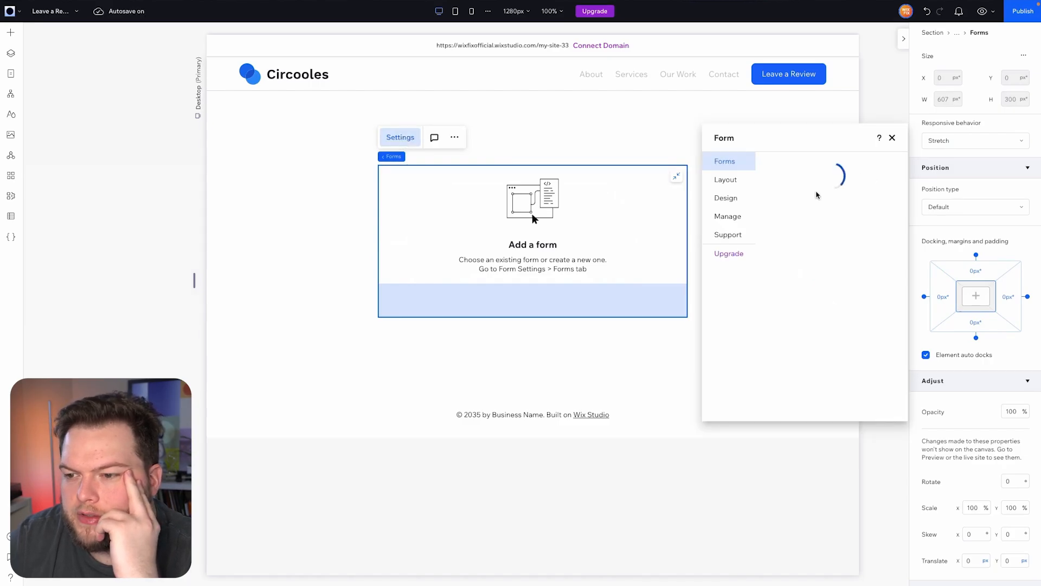
pyautogui.click(833, 323)
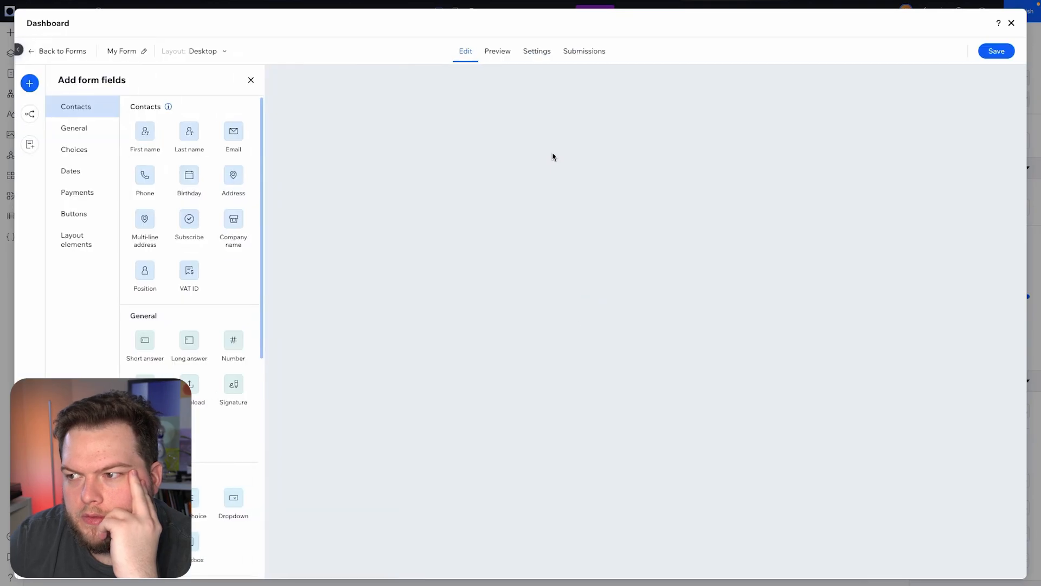
pyautogui.moveTo(154, 151); pyautogui.dragTo(526, 142)
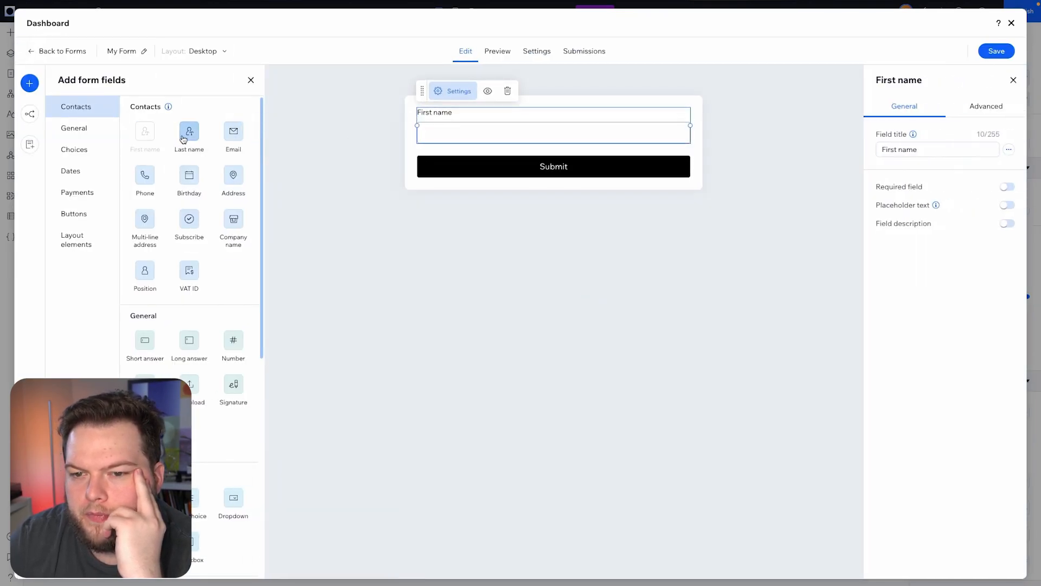
pyautogui.moveTo(227, 138); pyautogui.dragTo(474, 157)
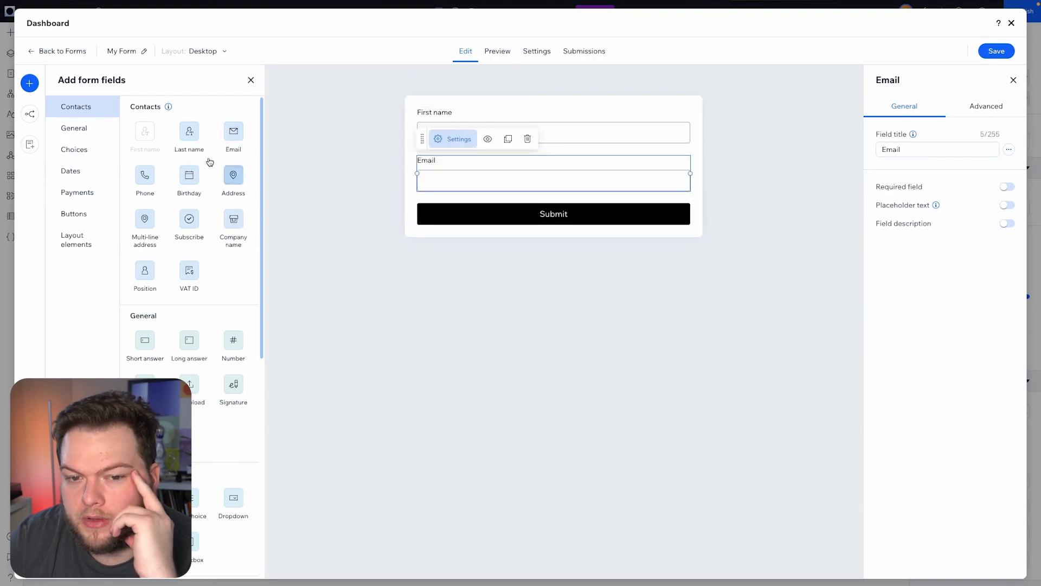
pyautogui.moveTo(145, 175); pyautogui.dragTo(519, 191)
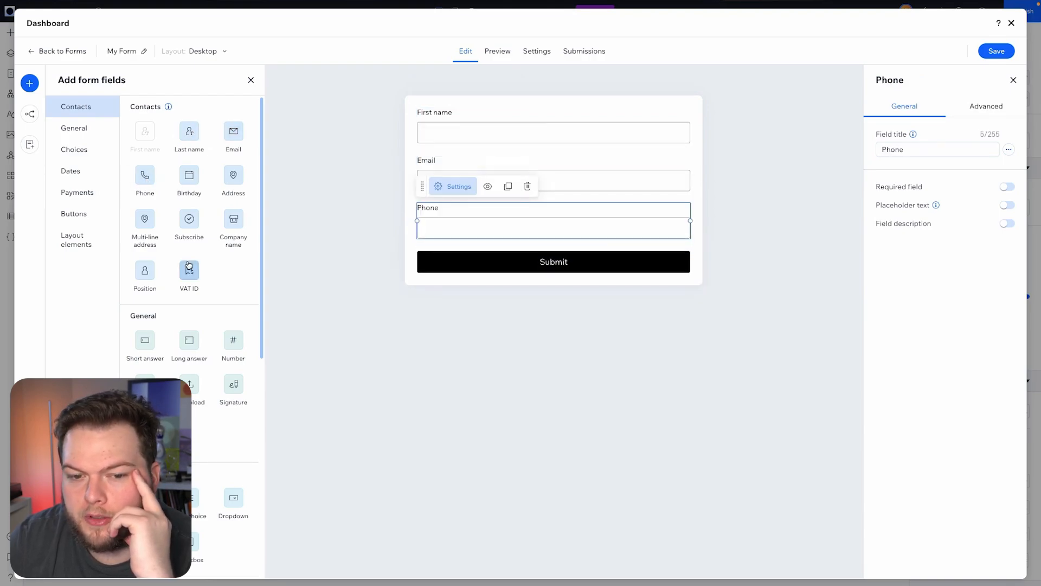
# Add a long answer field below Phone and title it "Your Review".
pyautogui.scroll(-1, 188, 219)
pyautogui.scroll(-1, 188, 219)
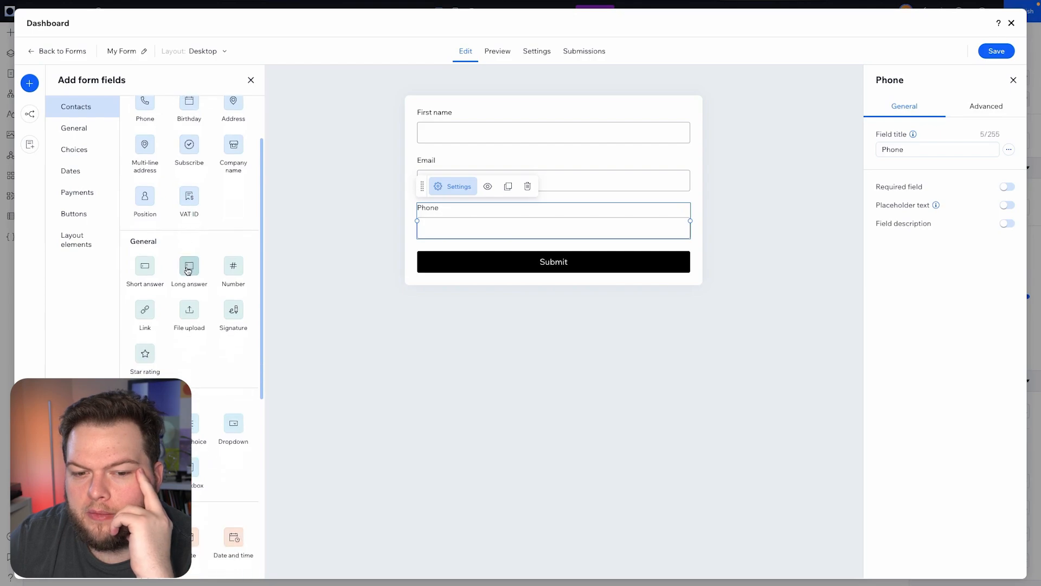
pyautogui.moveTo(189, 267); pyautogui.dragTo(484, 266)
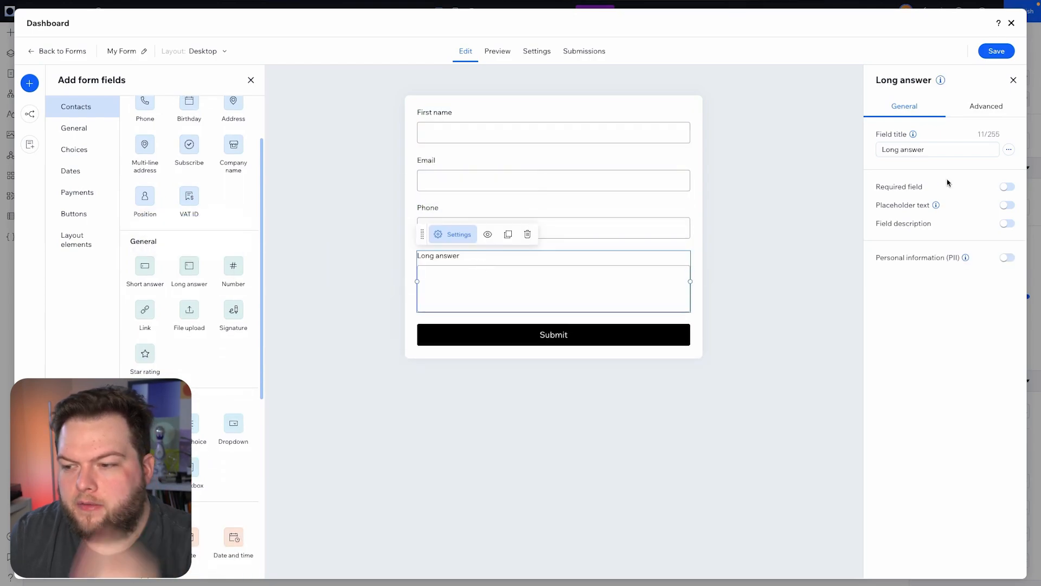
pyautogui.tripleClick(938, 149)
pyautogui.write('Your')
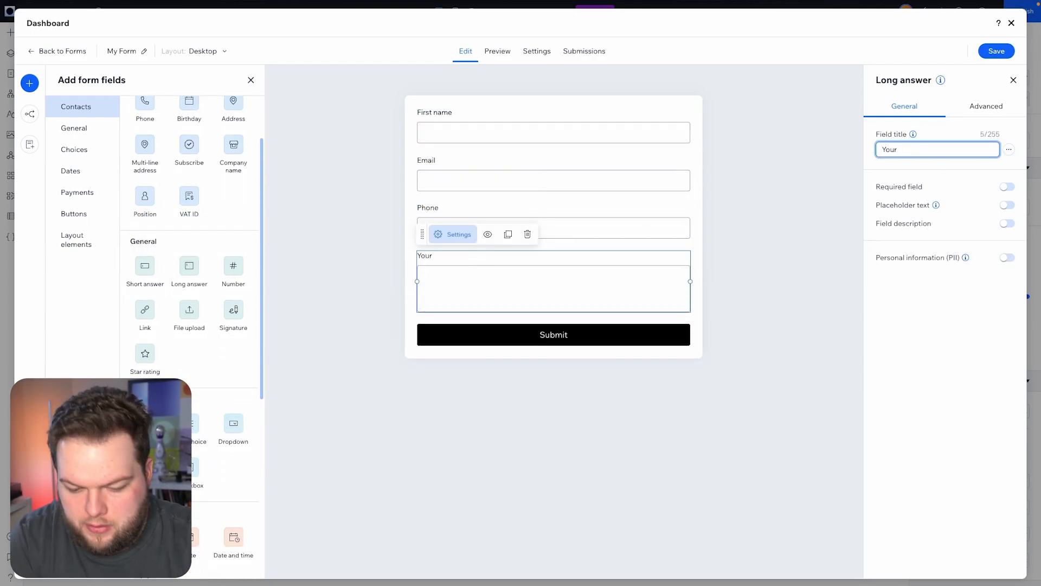
pyautogui.write(' Review')
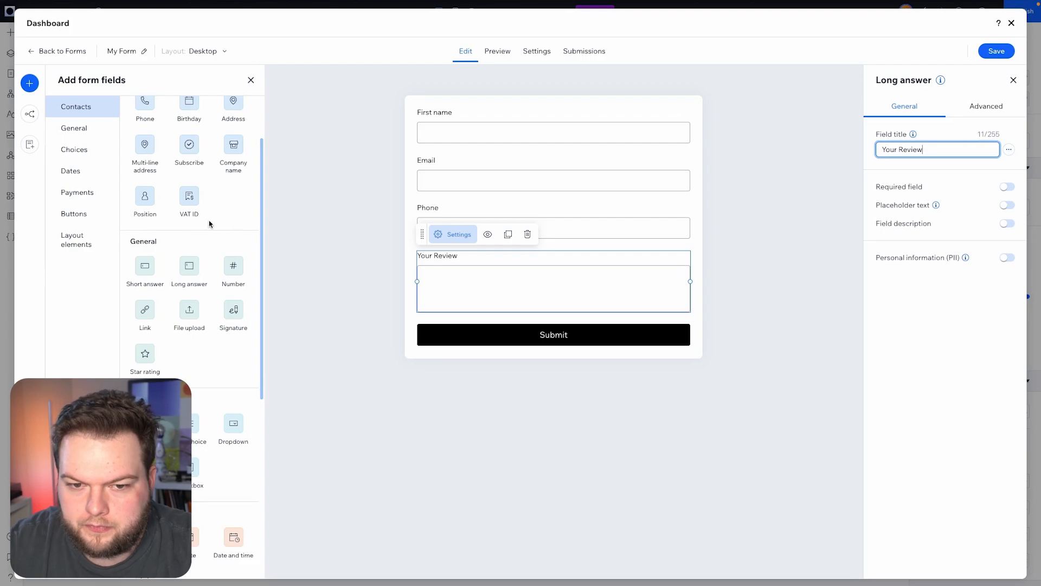
# Add a second long answer field above the submit button and title it "How Can We Improve?".
pyautogui.moveTo(194, 268); pyautogui.dragTo(516, 352)
pyautogui.tripleClick(917, 146)
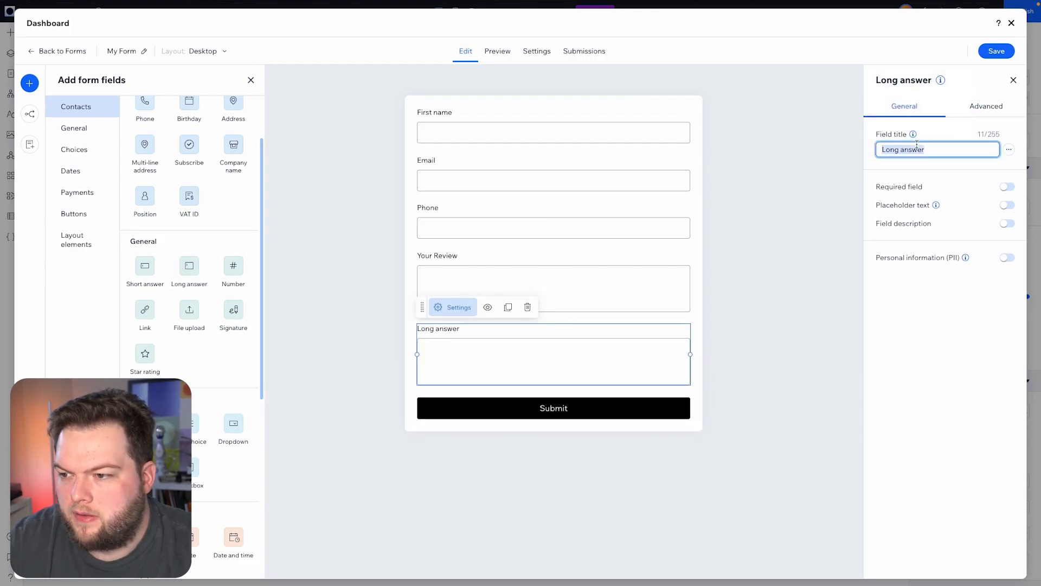
pyautogui.write('How Can E')
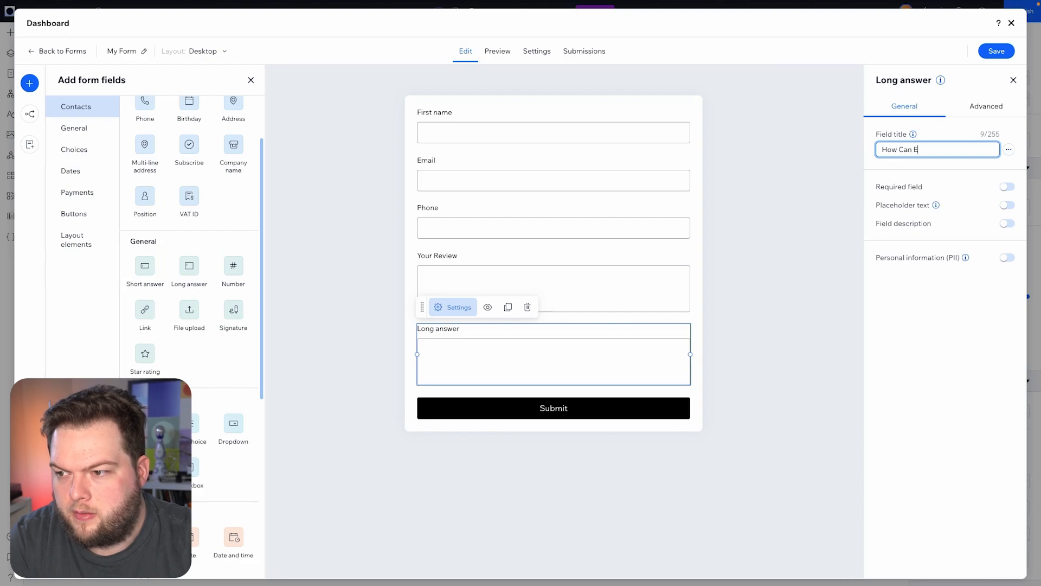
pyautogui.press('BackSpace')
pyautogui.write('We Impr')
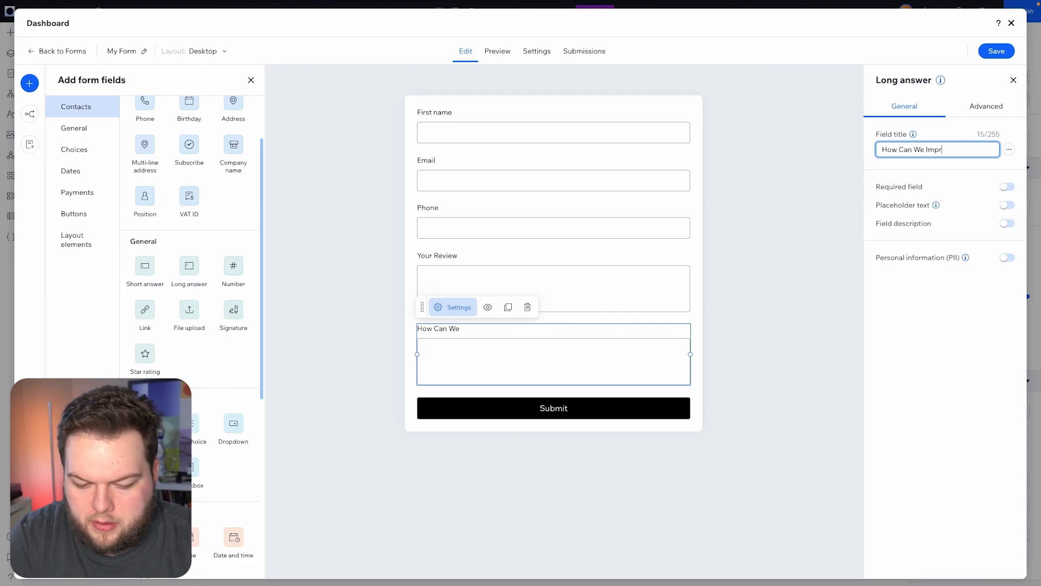
pyautogui.press('BackSpace')
pyautogui.press('BackSpace')
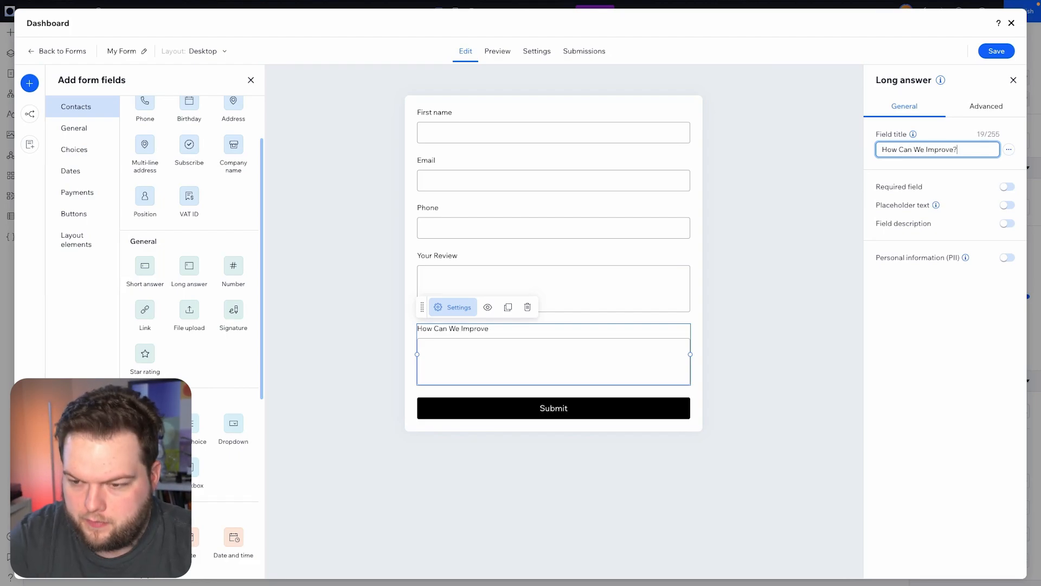
# Add a heading above the form fields reading "Let Us Know How We Did!", then save the form and return to the page.
pyautogui.scroll(-6, 201, 402)
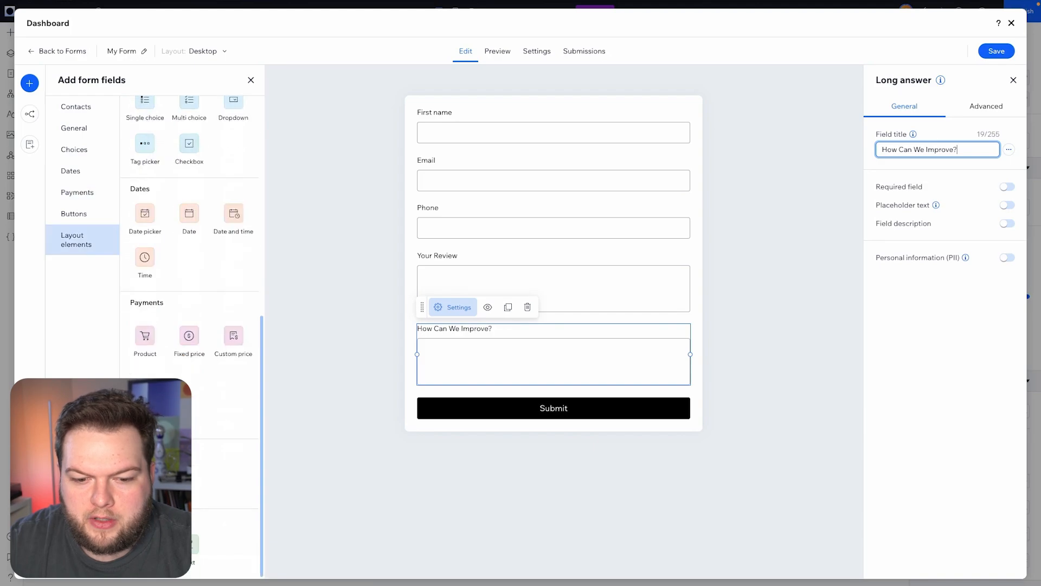
pyautogui.moveTo(190, 544); pyautogui.dragTo(480, 108)
pyautogui.click(436, 97)
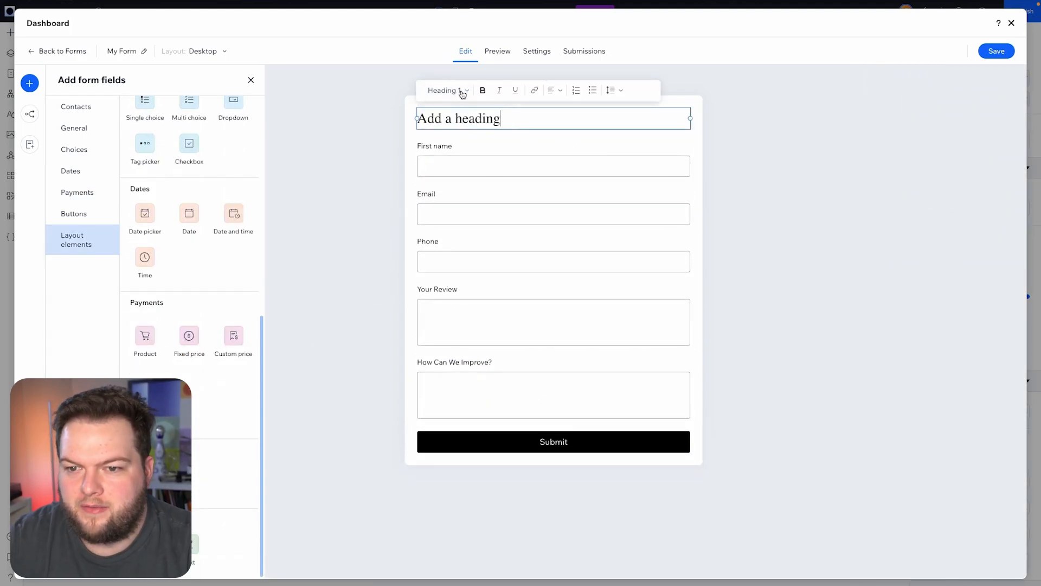
pyautogui.hotkey('ctrl', 'a')
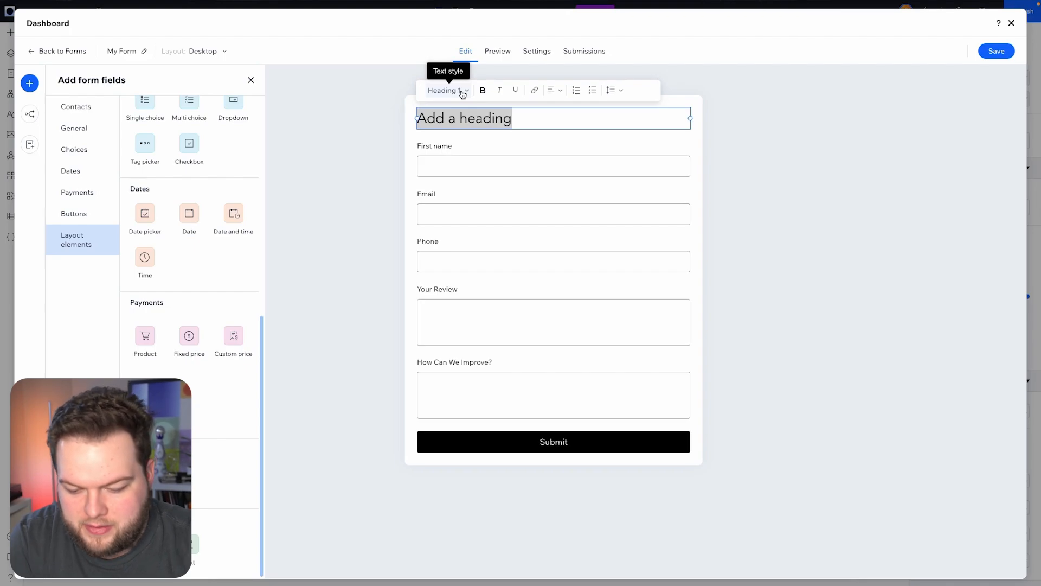
pyautogui.write('Let Us KNow')
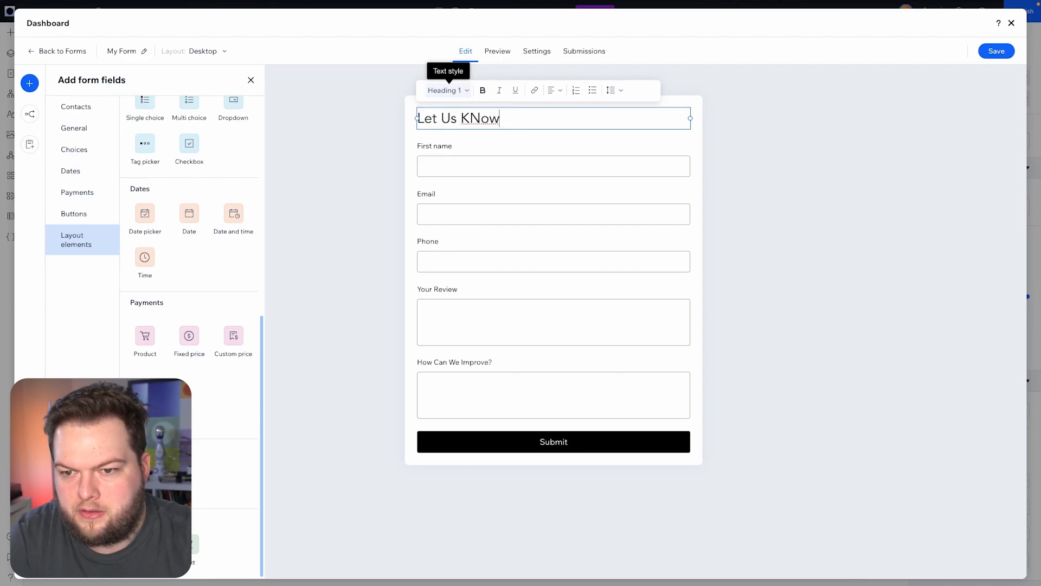
pyautogui.press('BackSpace')
pyautogui.press('BackSpace')
pyautogui.press('BackSpace')
pyautogui.write('now How')
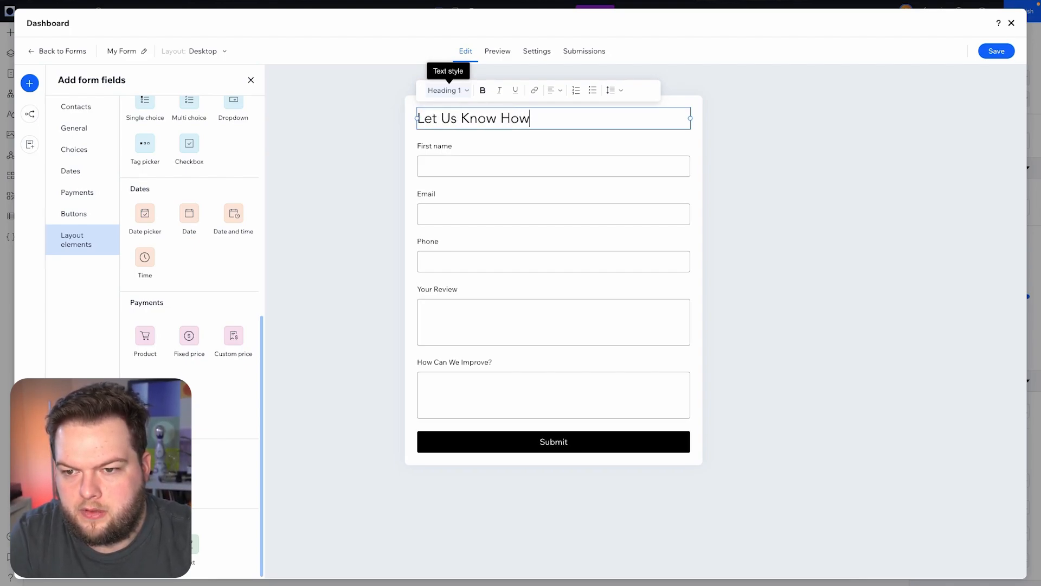
pyautogui.write(' We Did!')
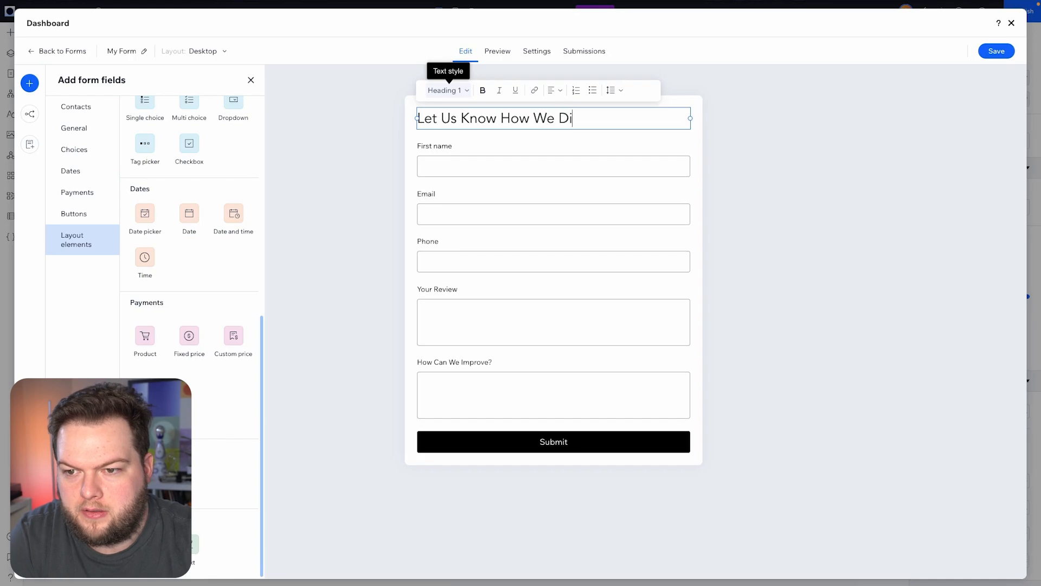
pyautogui.click(996, 51)
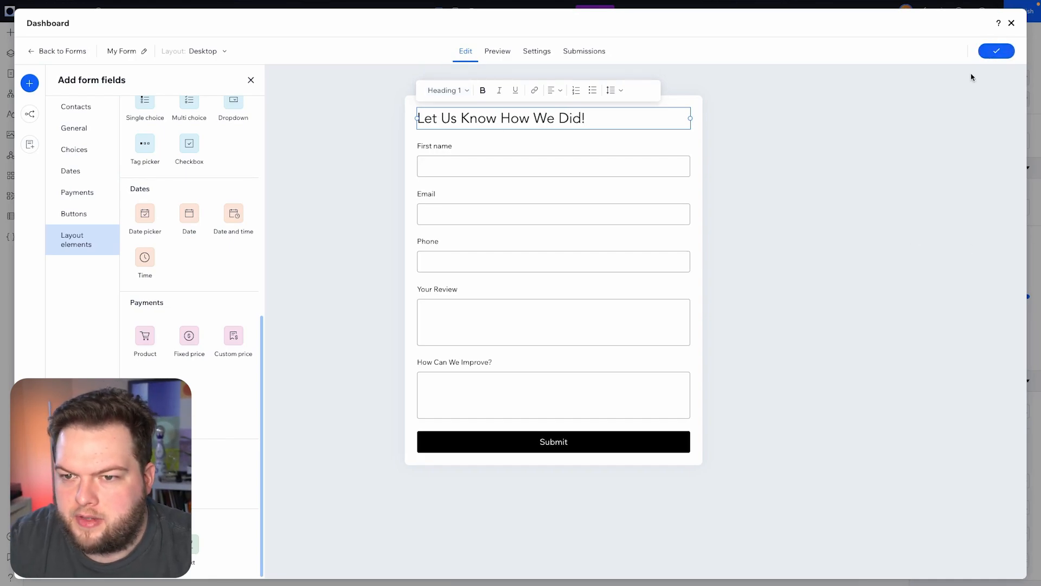
pyautogui.click(1011, 24)
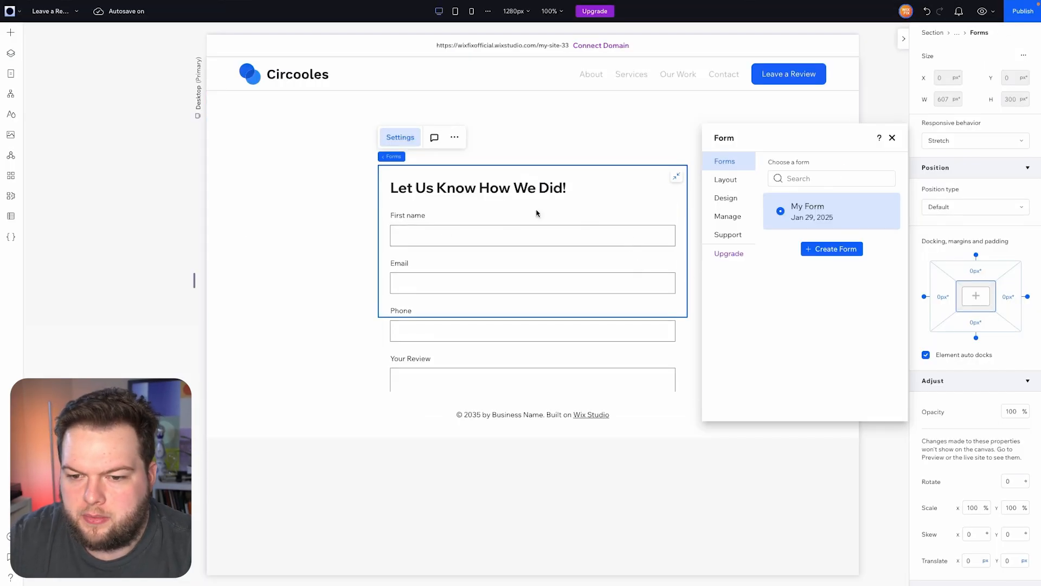
# Set the row height of the container holding the form to Min content.
pyautogui.moveTo(411, 155)
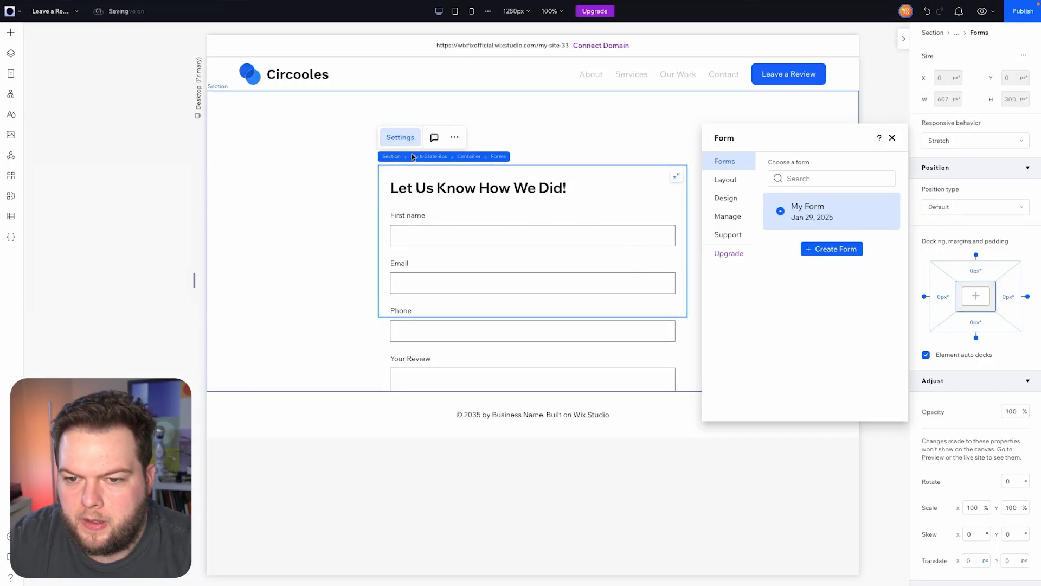
pyautogui.click(469, 157)
pyautogui.click(1022, 385)
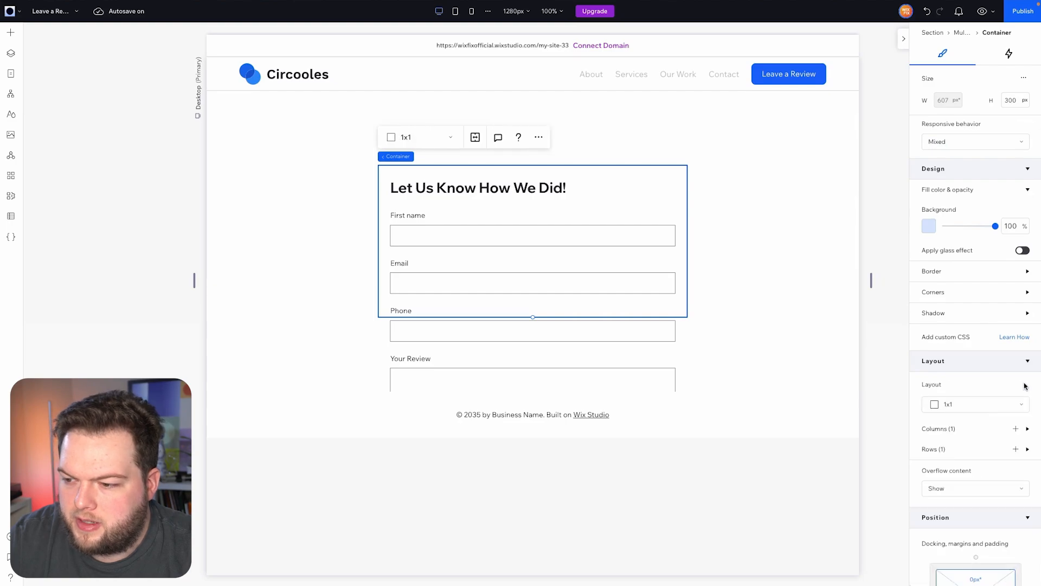
pyautogui.click(937, 453)
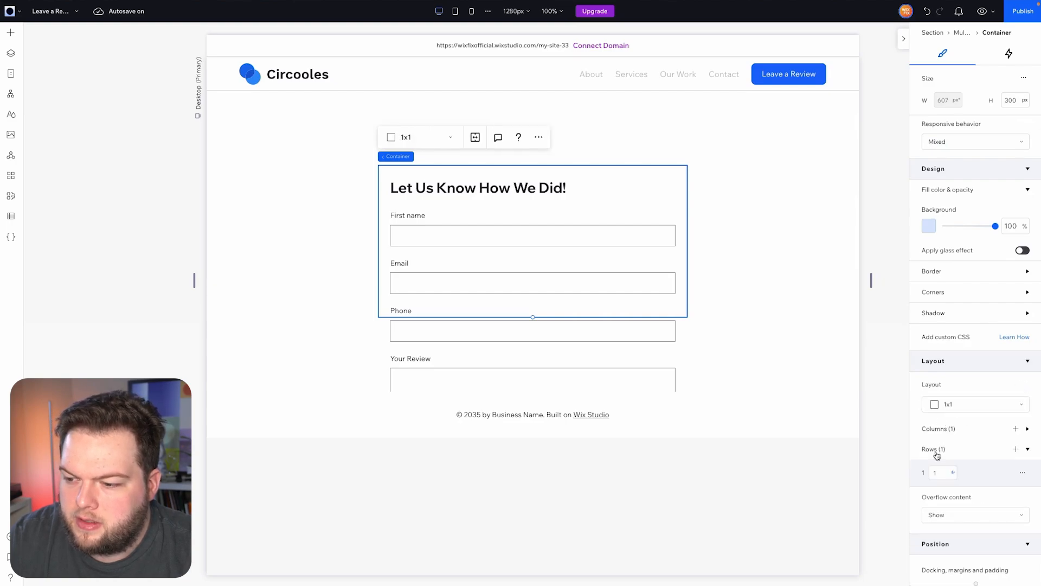
pyautogui.click(952, 480)
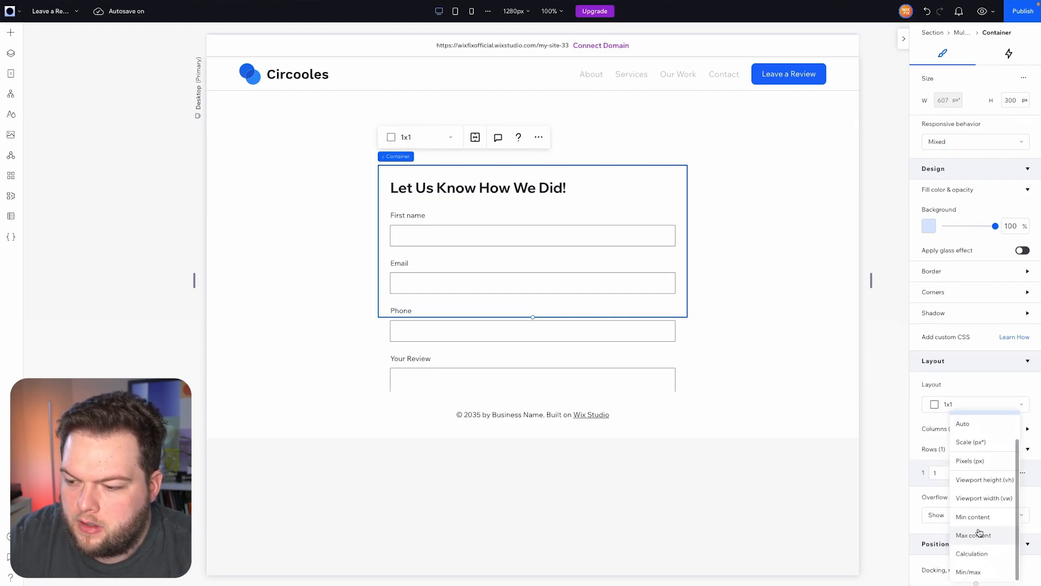
pyautogui.click(972, 517)
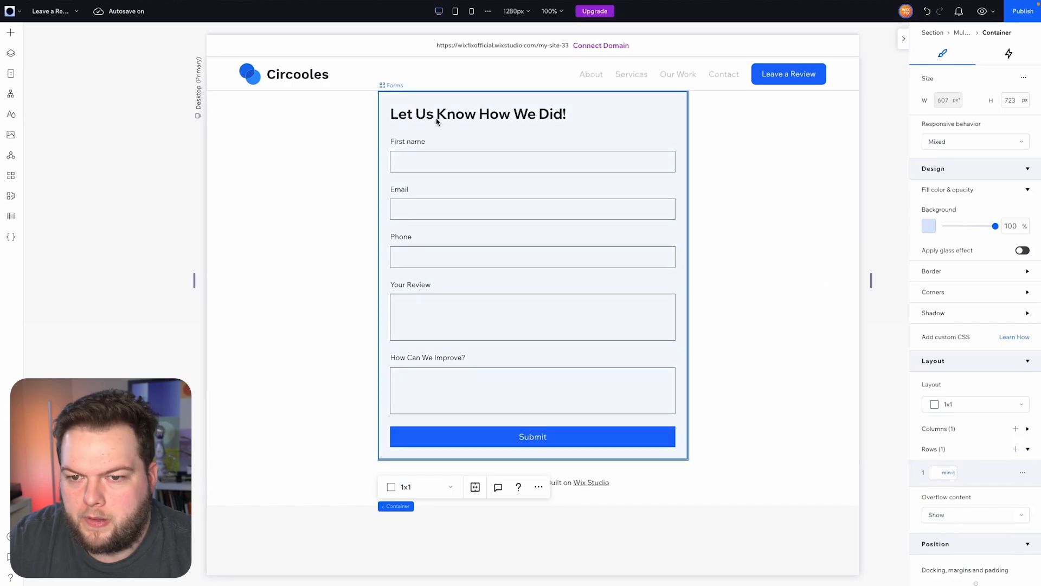
# Set the top and bottom margins of the multi-state box around the form to 10%.
pyautogui.click(436, 122)
pyautogui.moveTo(392, 509)
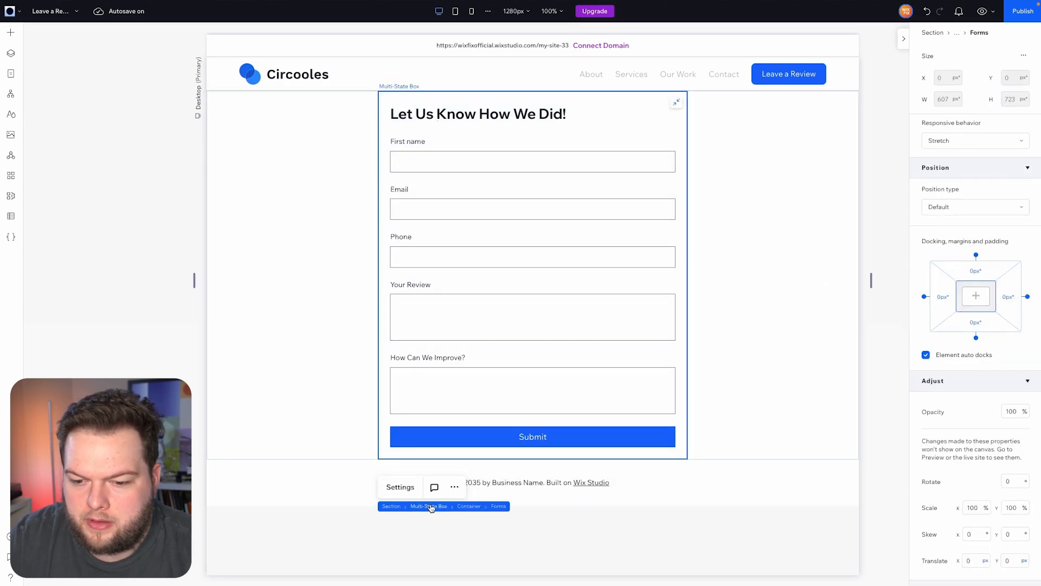
pyautogui.click(428, 506)
pyautogui.scroll(-2, 976, 332)
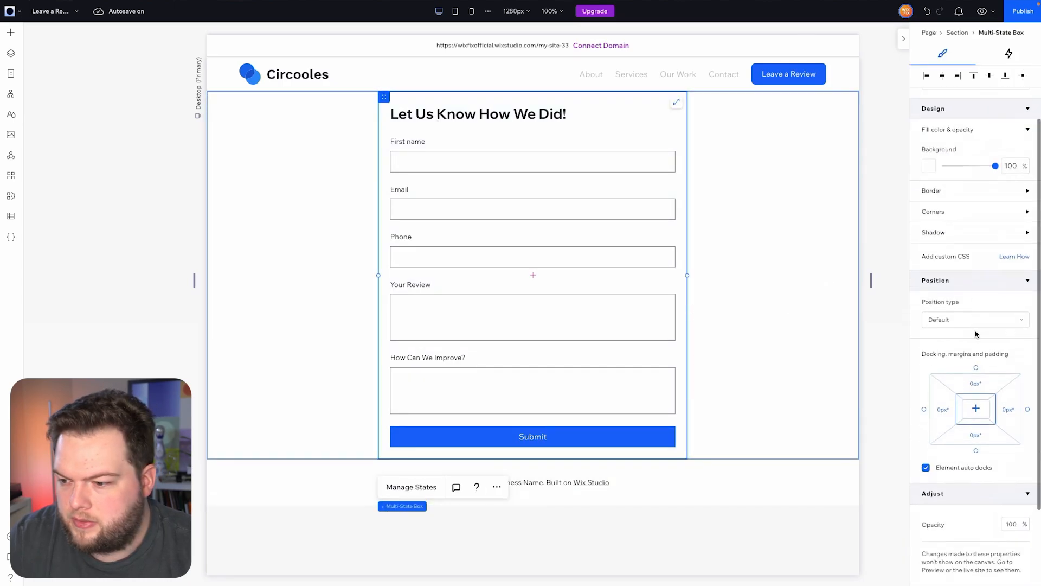
pyautogui.click(981, 385)
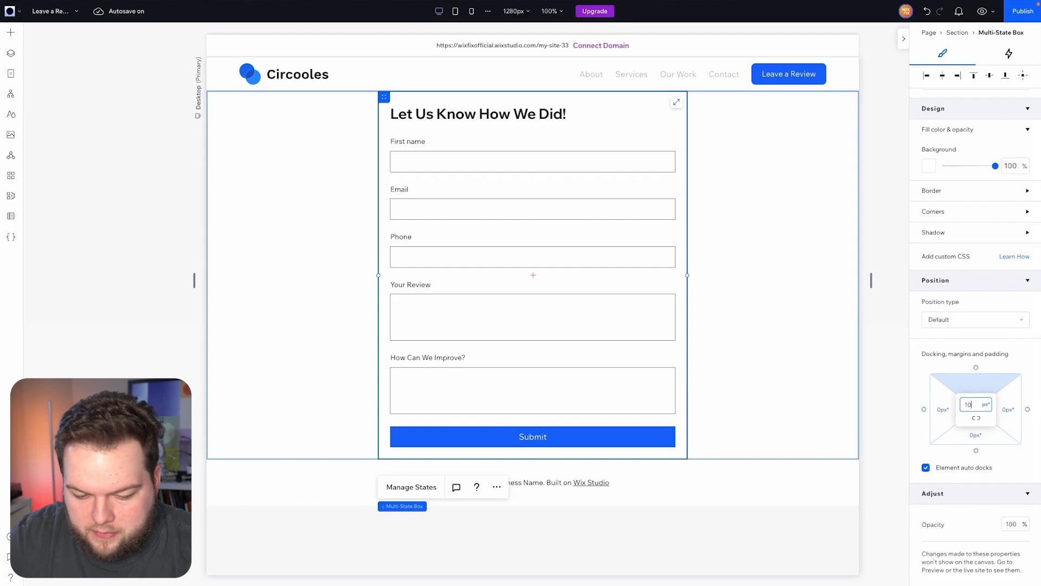
pyautogui.write('10%')
pyautogui.click(981, 436)
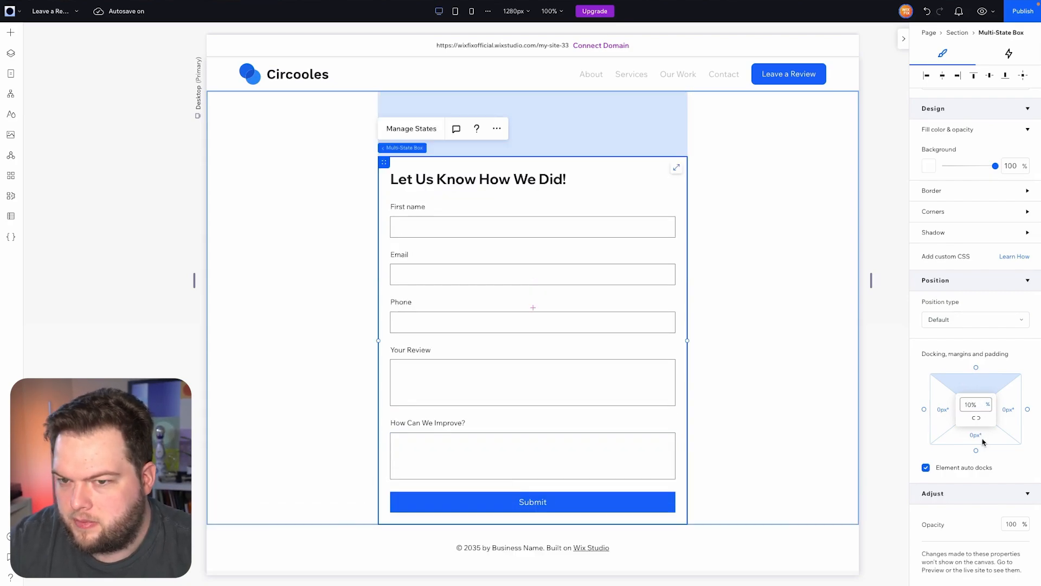
pyautogui.write('10')
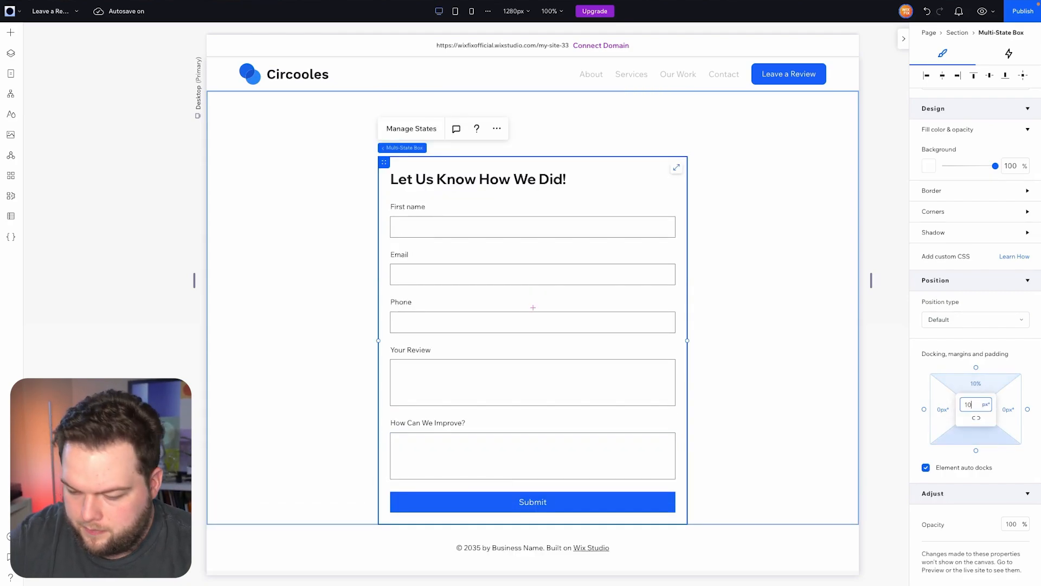
pyautogui.write('%')
pyautogui.click(736, 239)
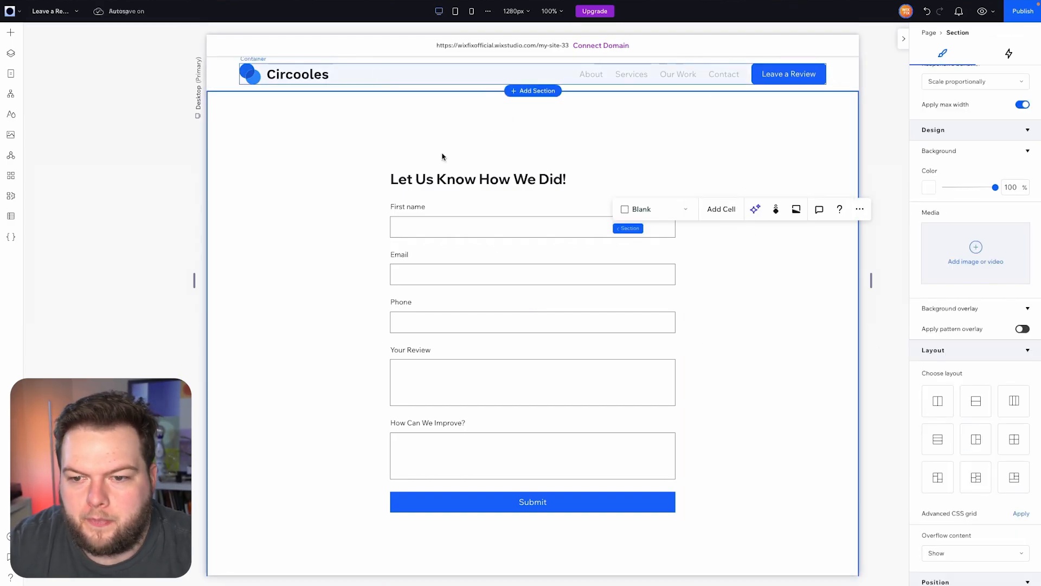
# Go through the multi-state box's star rating, review links and feedback form states to check their content.
pyautogui.click(476, 204)
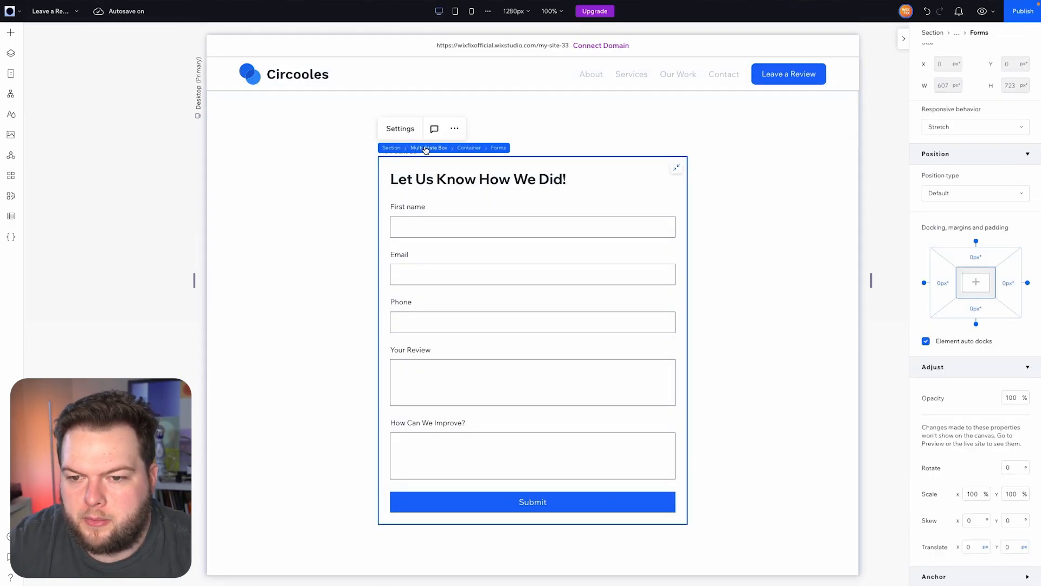
pyautogui.click(425, 148)
pyautogui.click(413, 130)
pyautogui.click(759, 197)
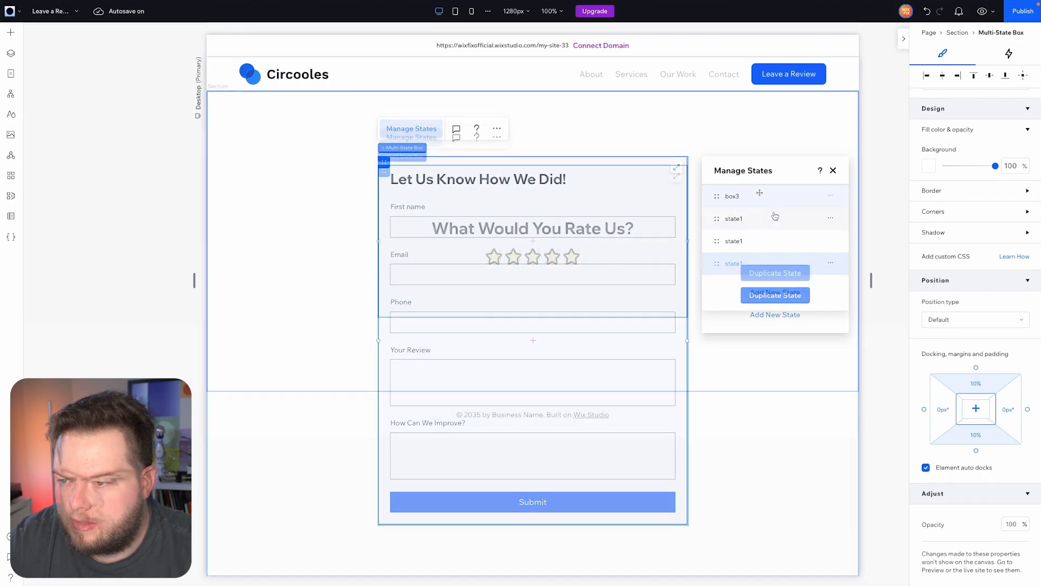
pyautogui.click(765, 224)
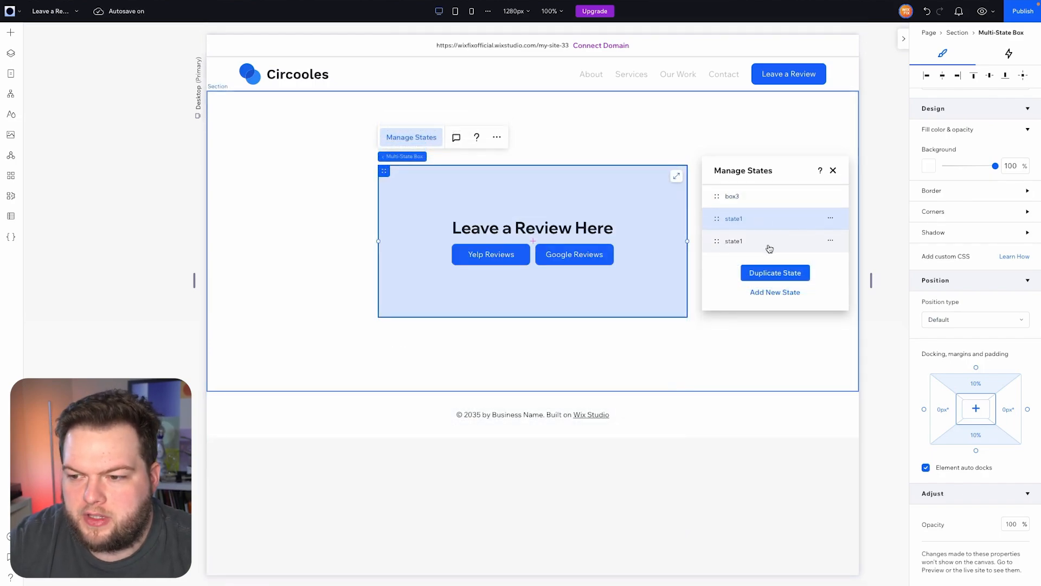
pyautogui.click(768, 245)
pyautogui.click(751, 201)
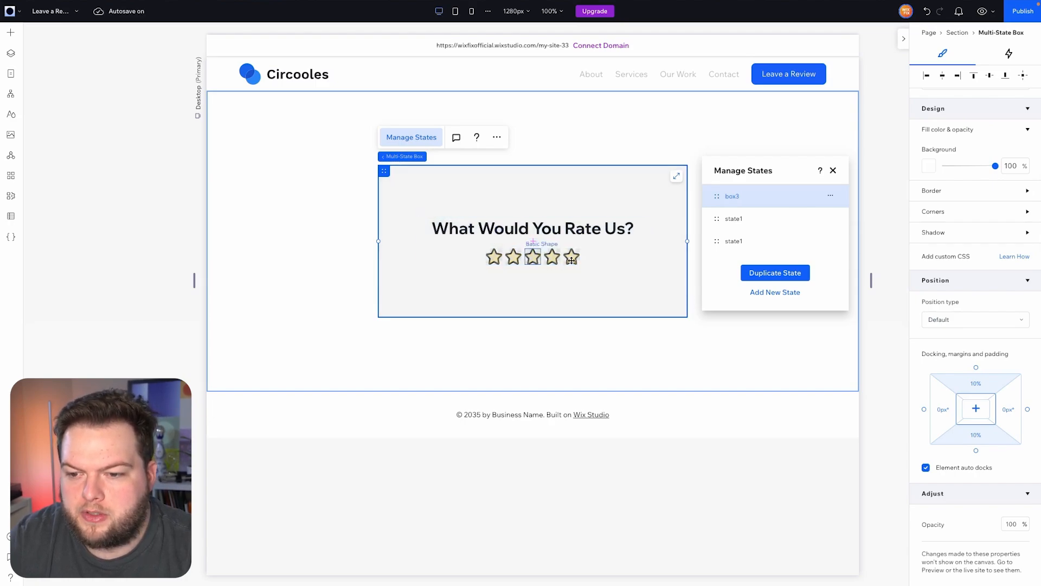
pyautogui.click(777, 221)
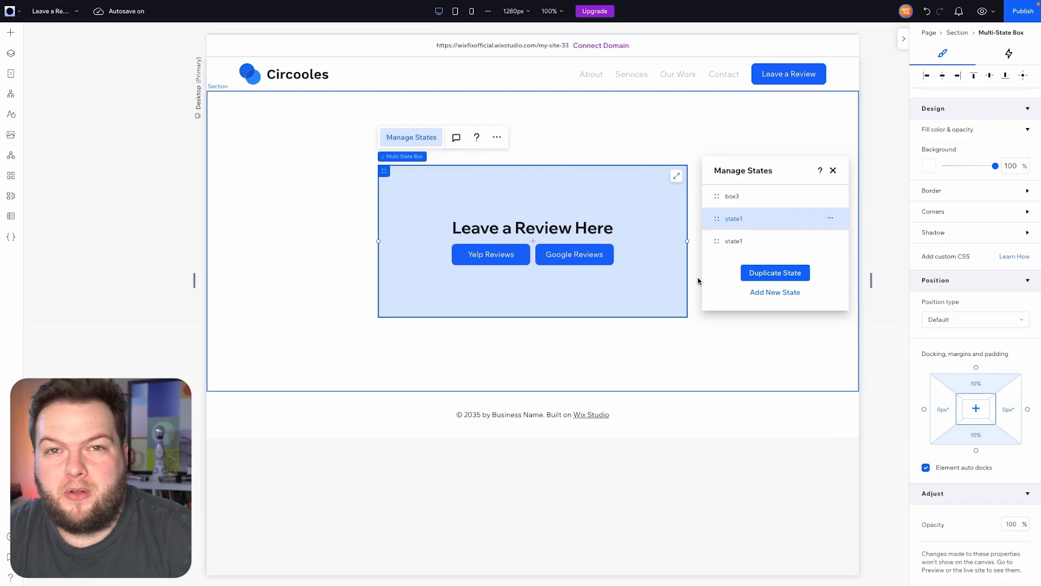
pyautogui.click(777, 245)
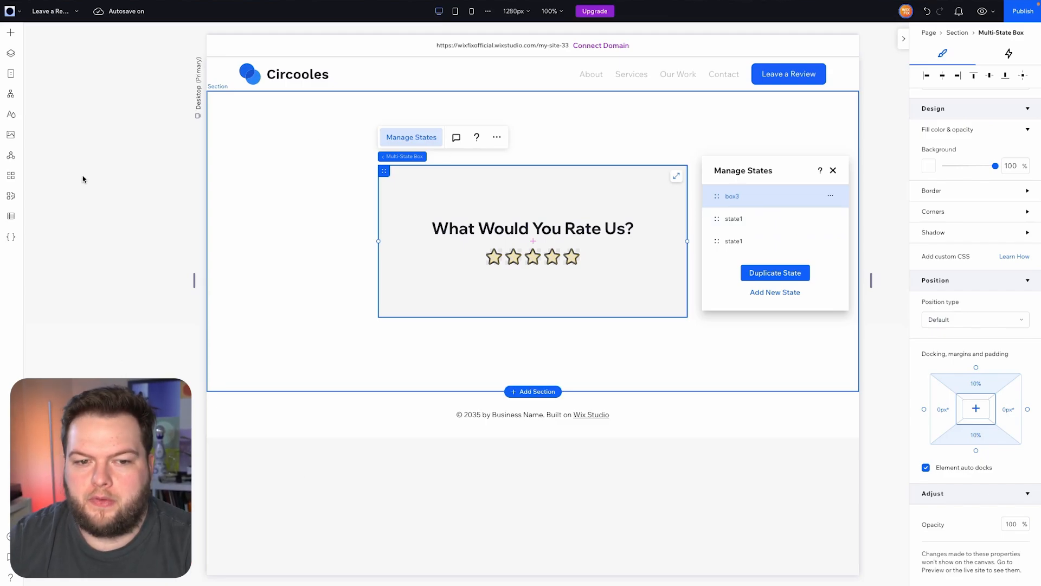
# Turn on coding for the site and set the first star's element ID to oneStar.
pyautogui.click(12, 239)
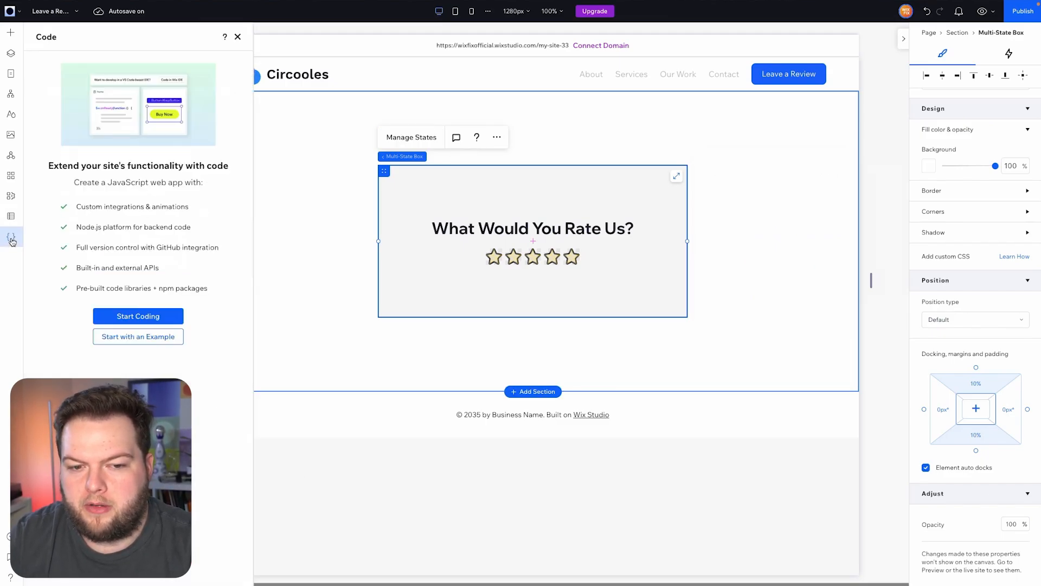
pyautogui.click(138, 316)
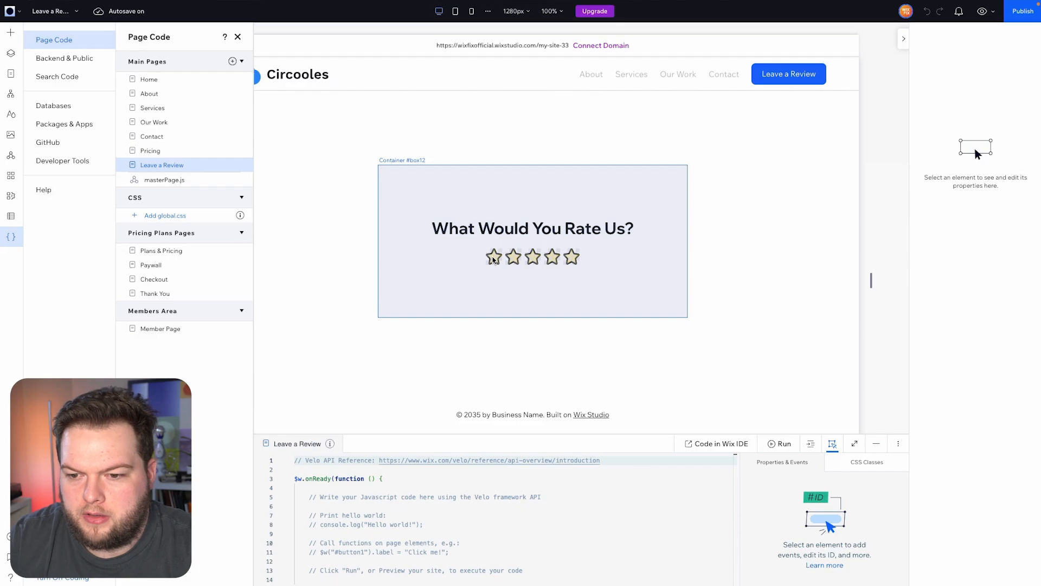
pyautogui.click(496, 257)
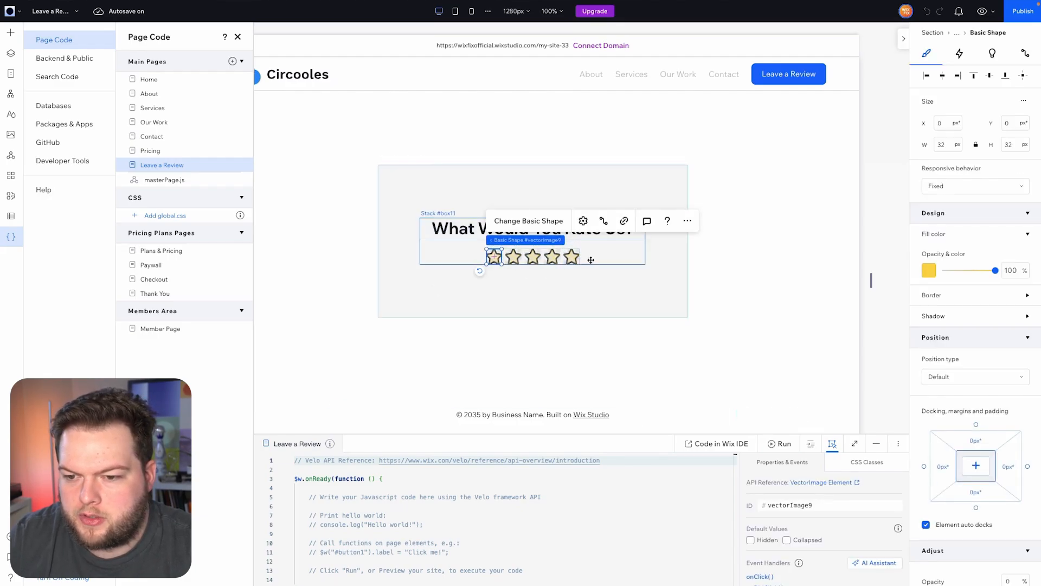
pyautogui.click(826, 505)
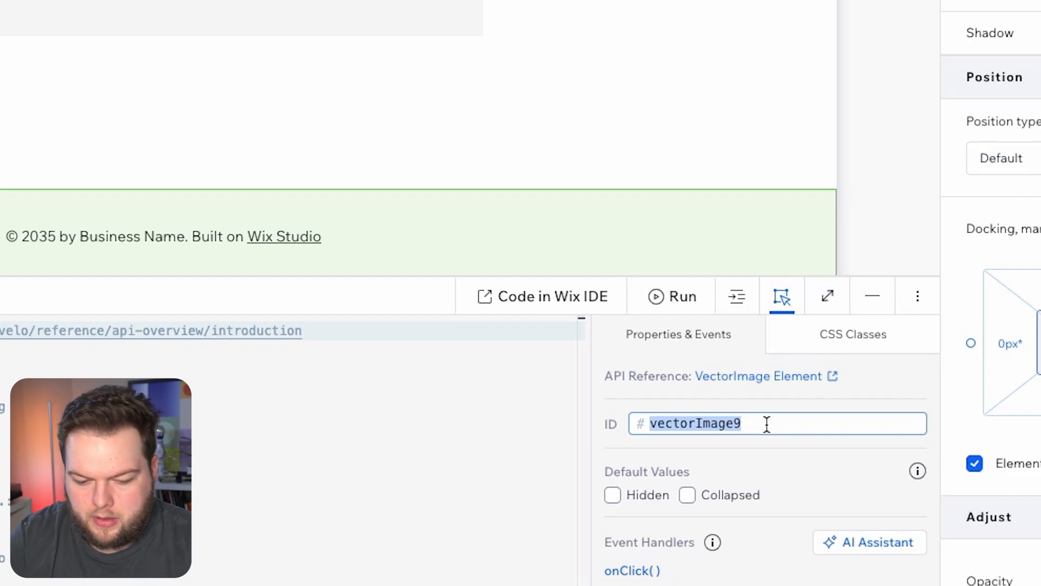
pyautogui.write('oneStar')
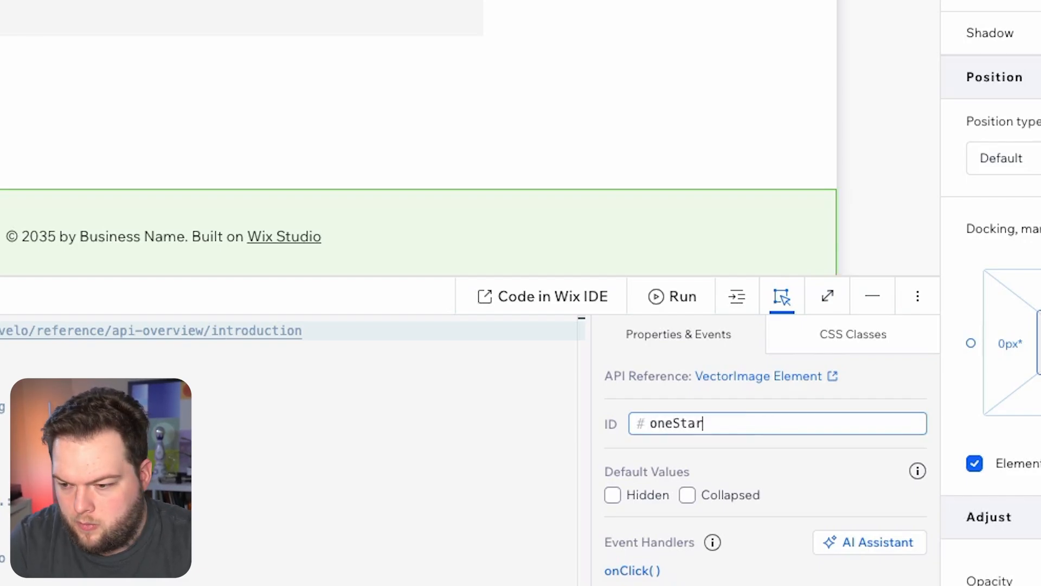
pyautogui.press('Return')
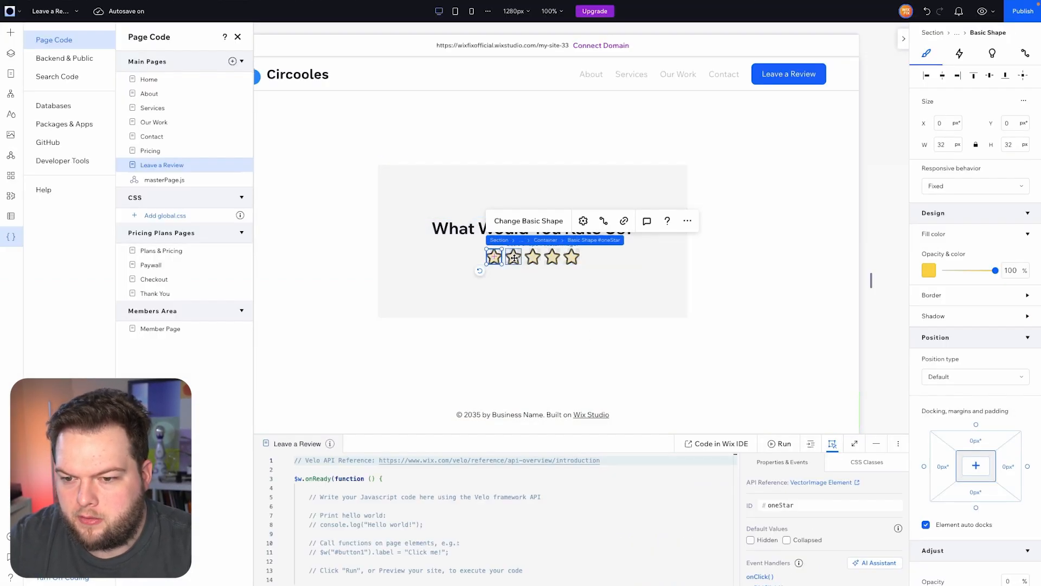
# Set the second star's element ID to twoStar and the third star's to threeStar.
pyautogui.click(514, 257)
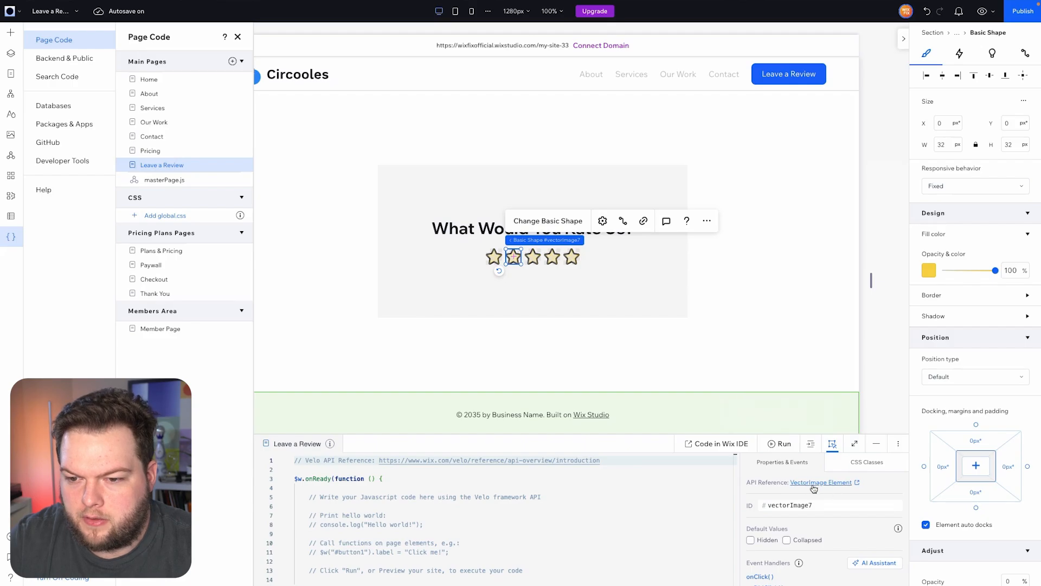
pyautogui.click(818, 502)
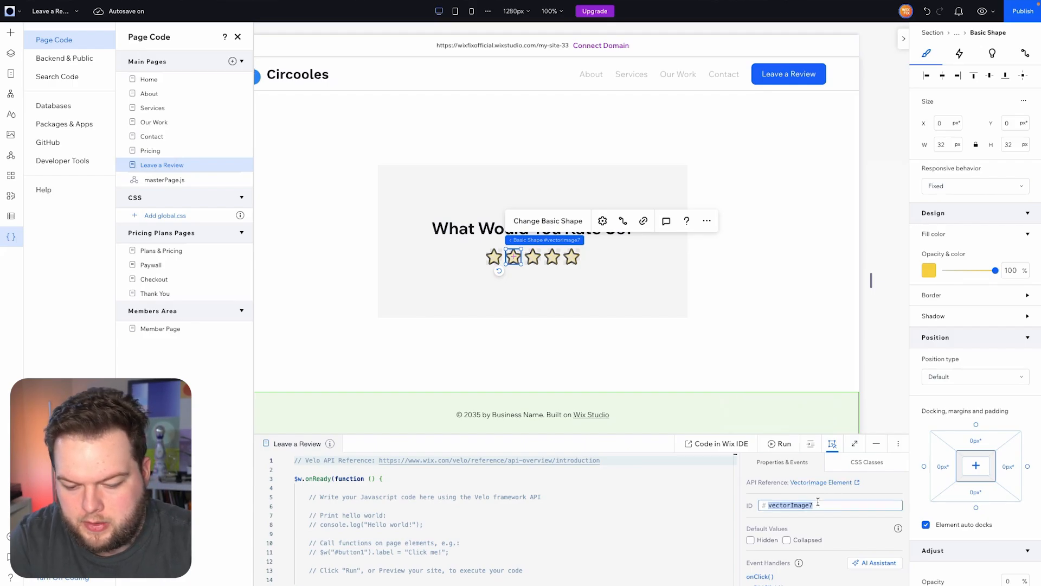
pyautogui.write('twoStar')
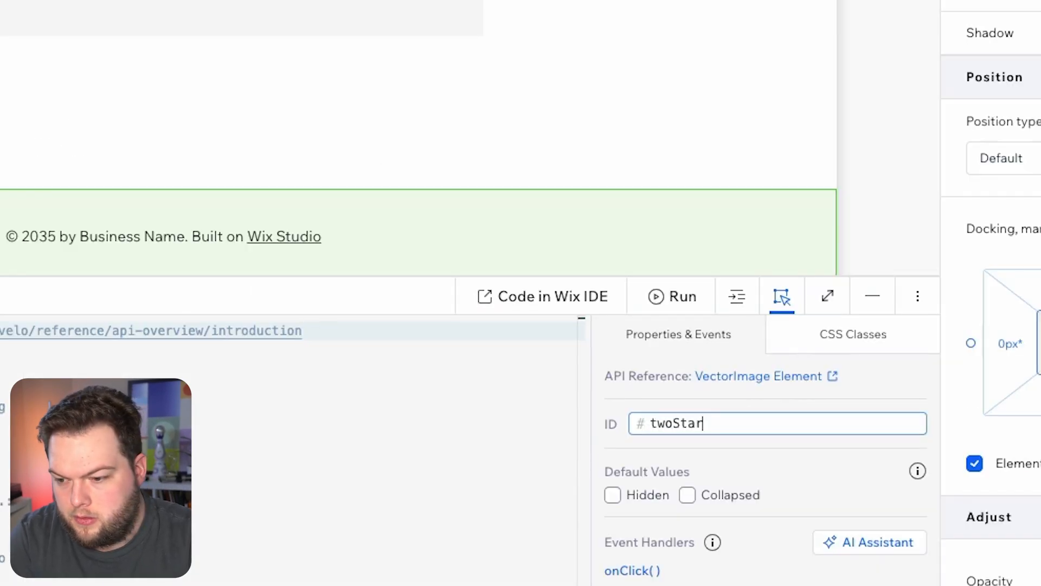
pyautogui.press('Return')
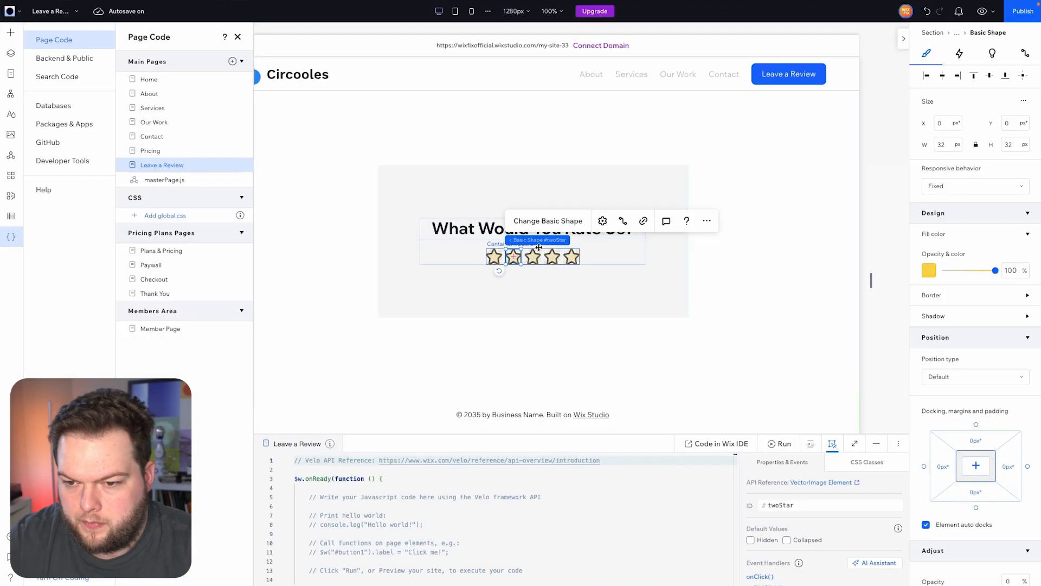
pyautogui.click(533, 257)
pyautogui.click(815, 505)
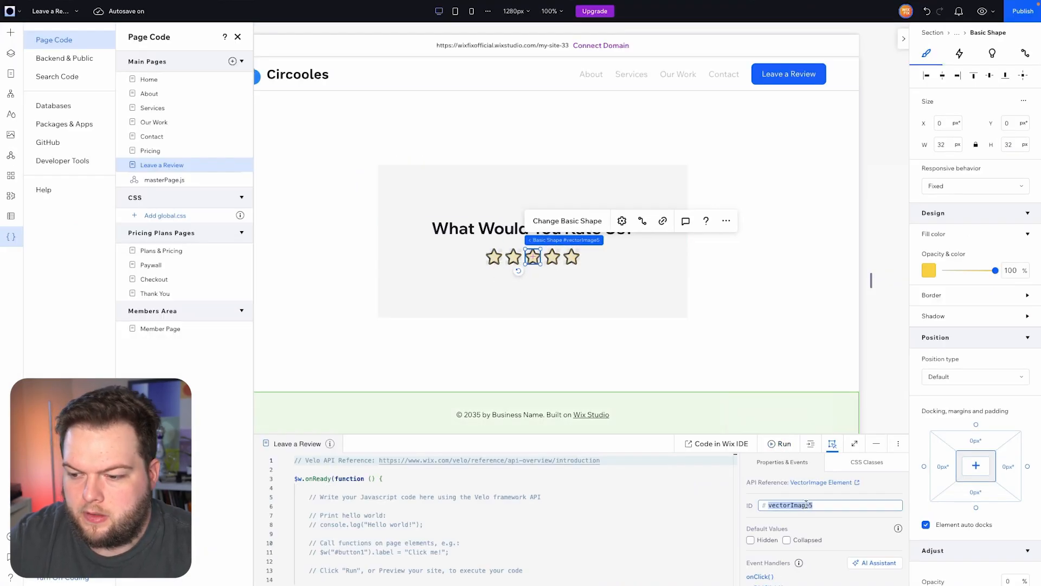
pyautogui.write('threeStar')
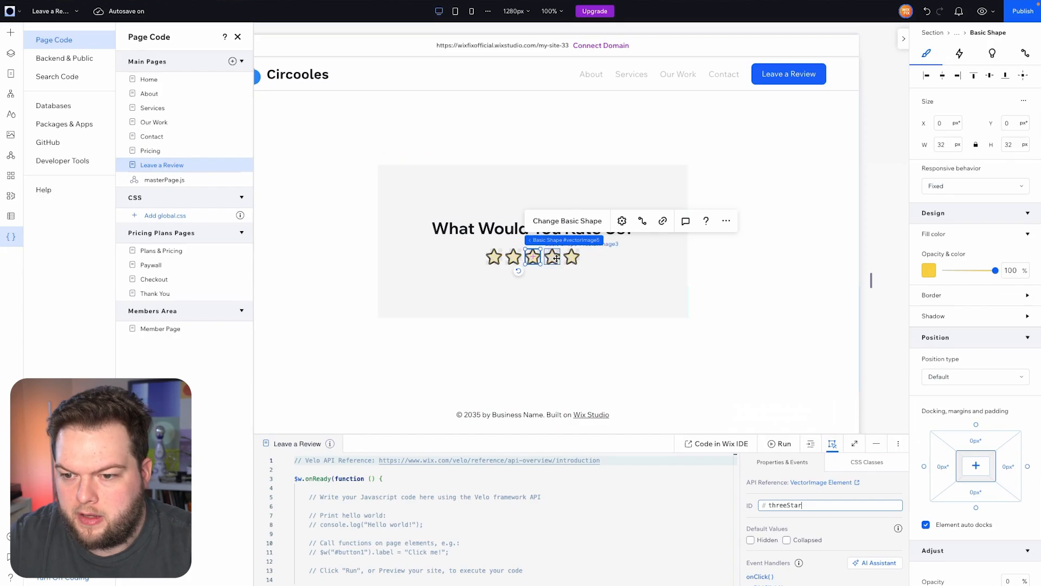
# Set the fourth star's element ID to fourStar and the fifth star's to fiveStar.
pyautogui.click(555, 258)
pyautogui.click(815, 505)
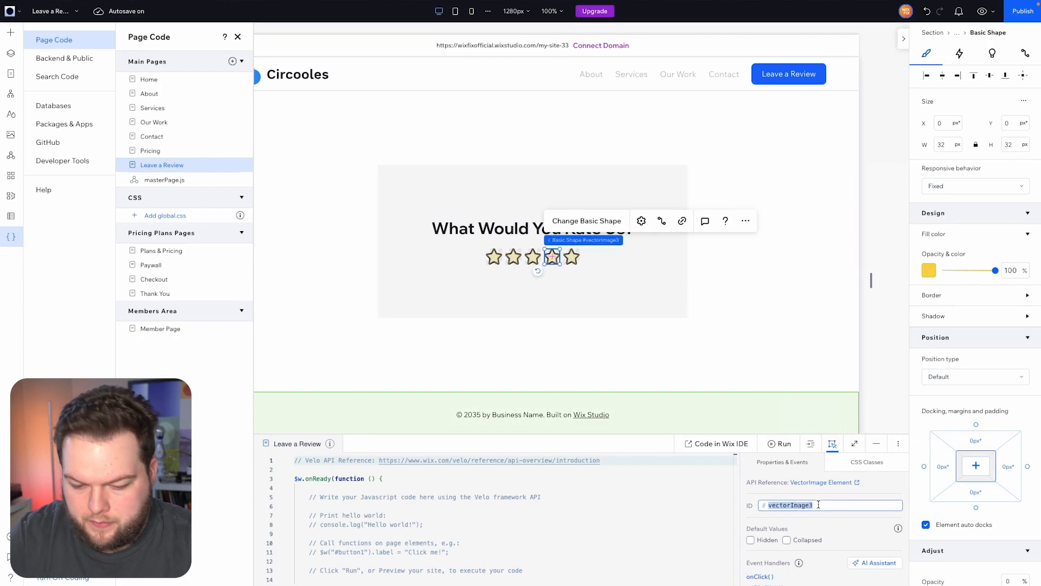
pyautogui.write('fourStar')
pyautogui.click(572, 256)
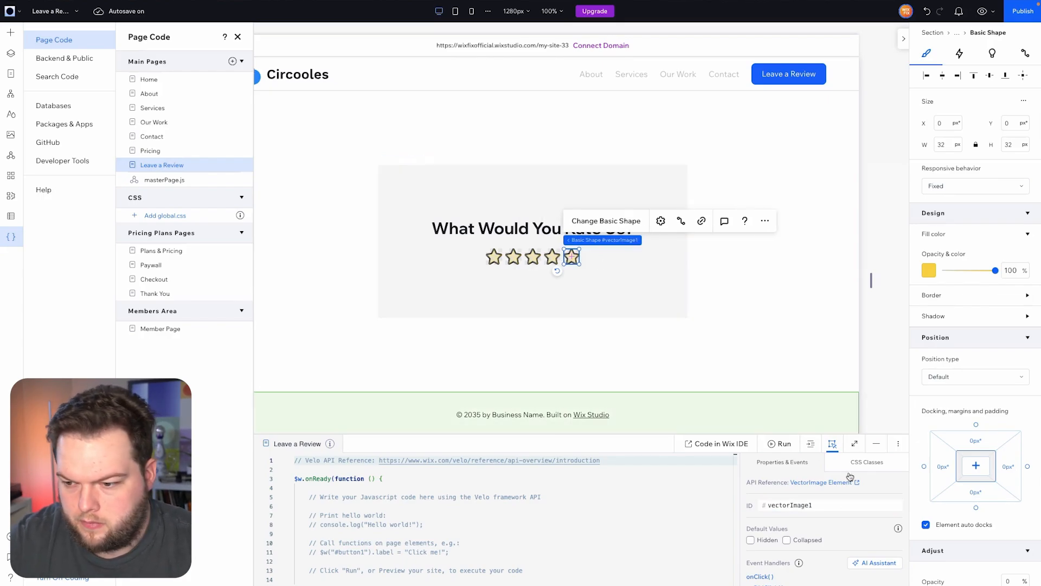
pyautogui.click(833, 507)
pyautogui.write('fiveStar')
# Change the ID of the multi-state box's star rating state to intialReviewSelection.
pyautogui.click(492, 202)
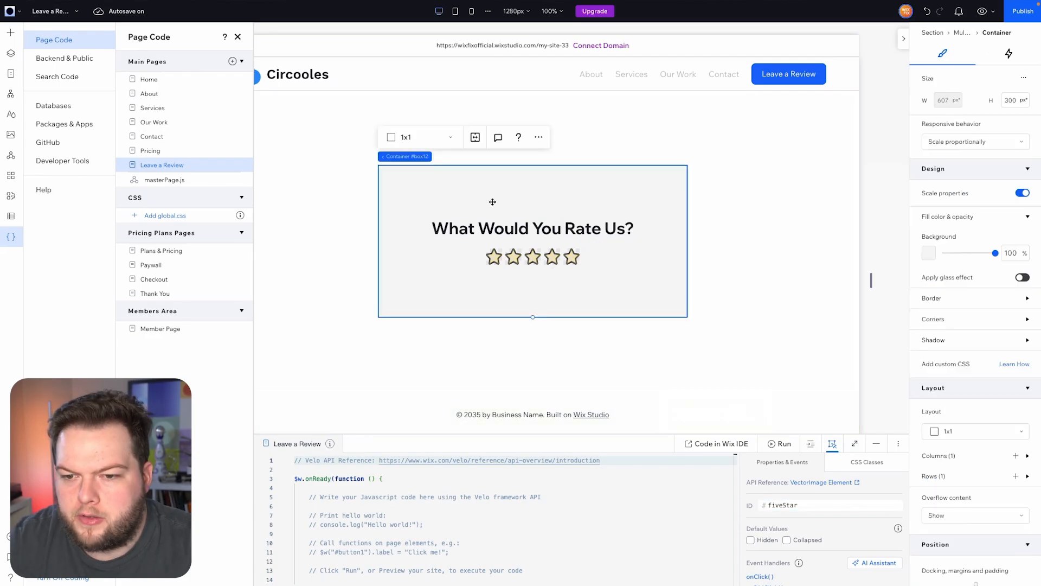
pyautogui.click(435, 157)
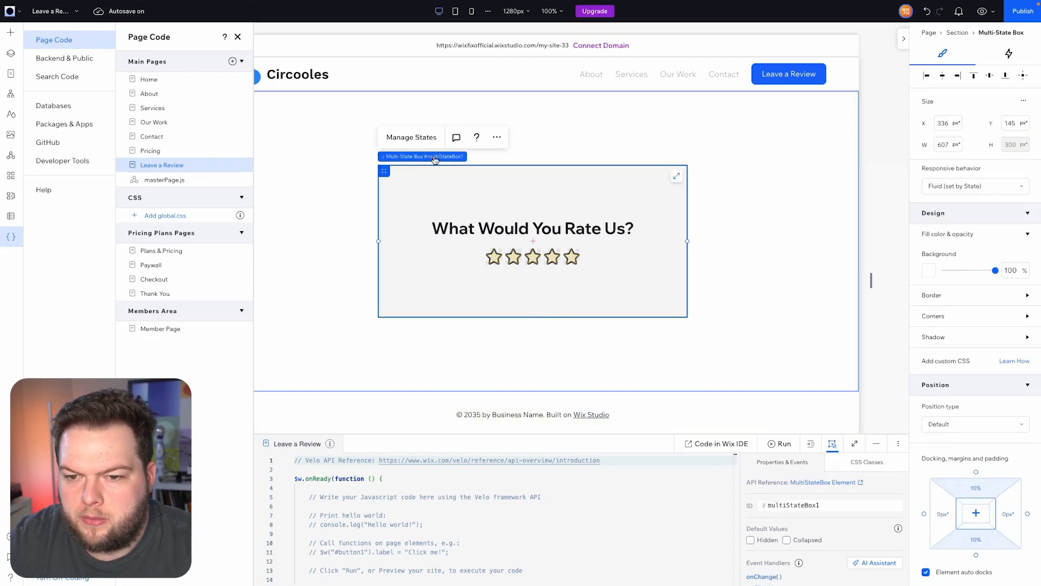
pyautogui.click(413, 137)
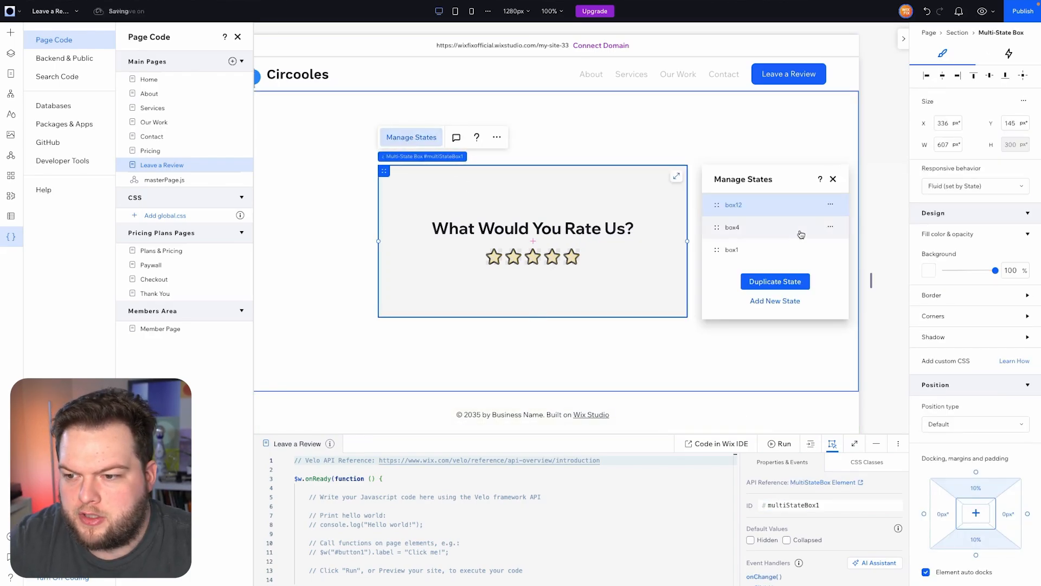
pyautogui.click(830, 206)
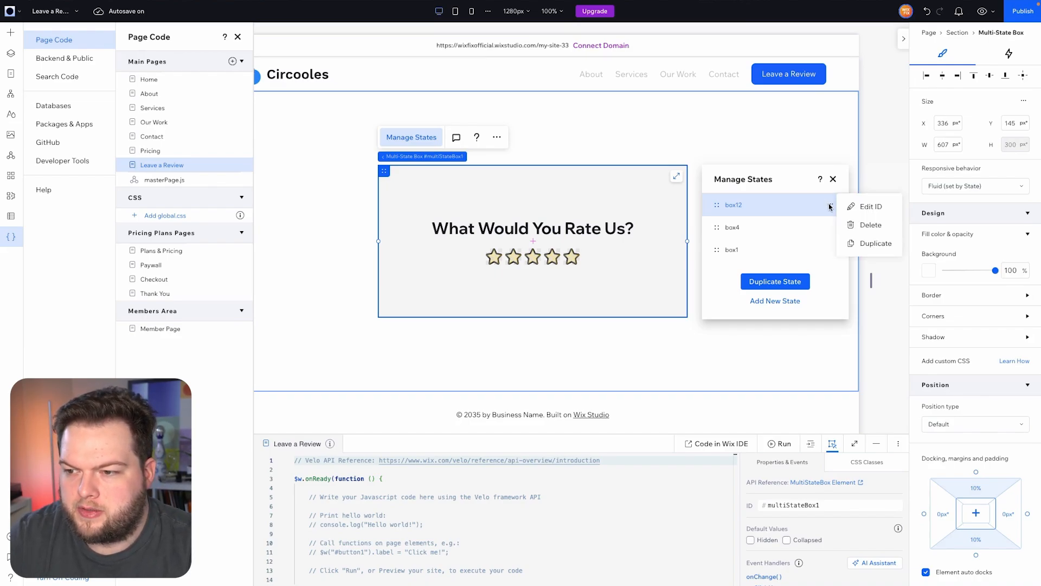
pyautogui.click(856, 208)
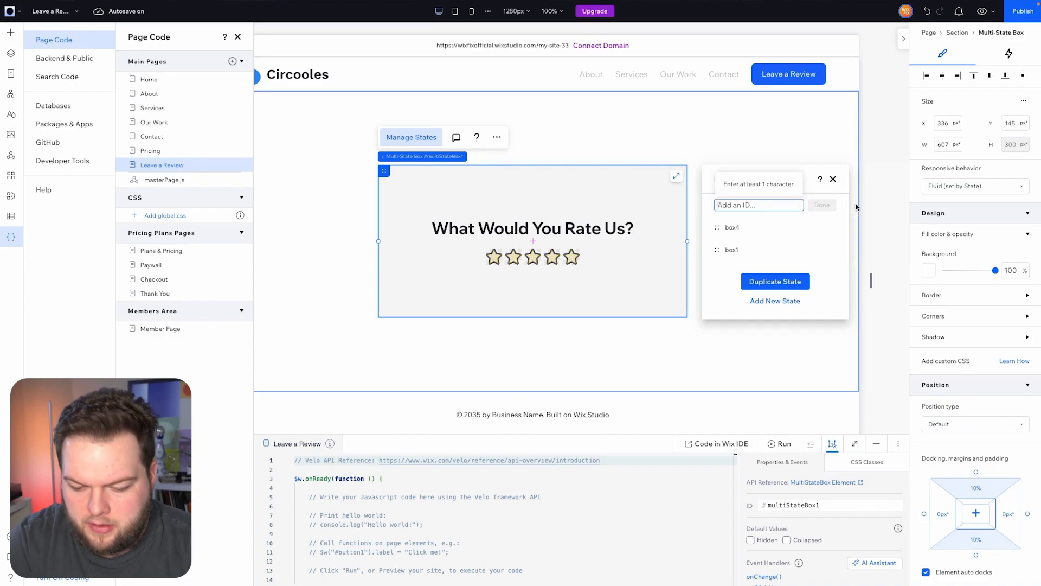
pyautogui.write('inti')
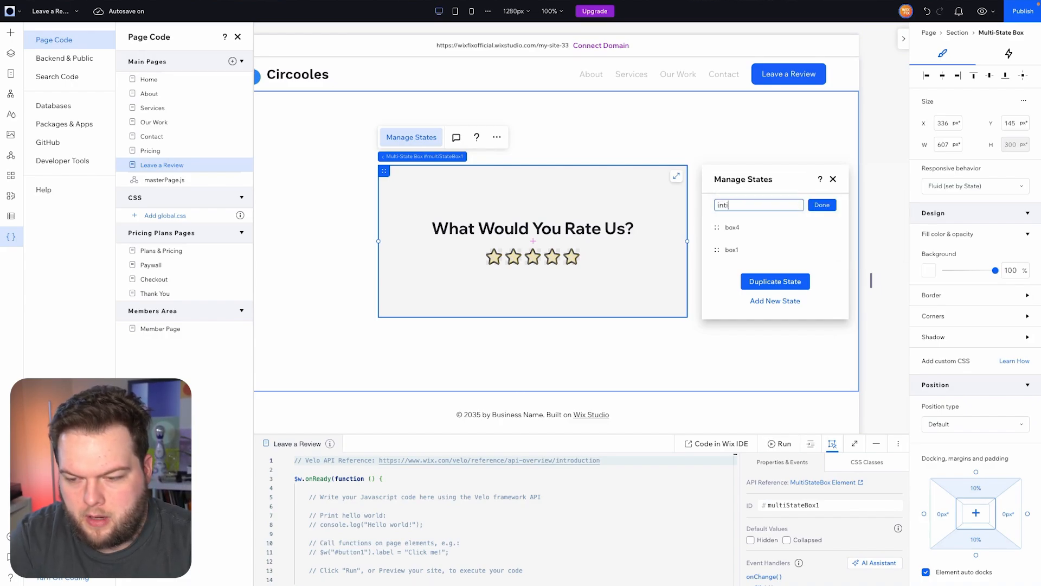
pyautogui.write('alRe')
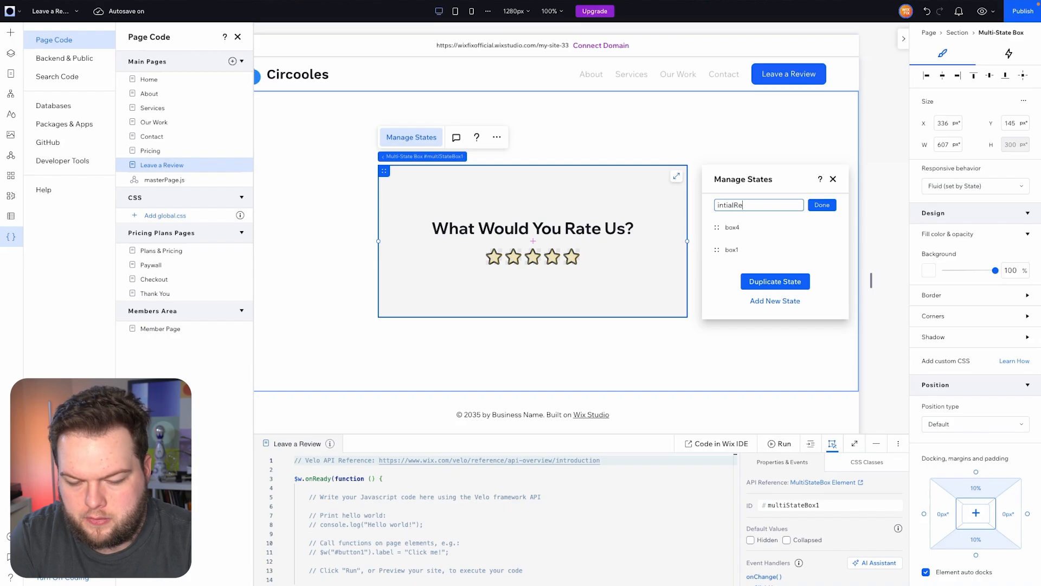
pyautogui.write('viewSelection')
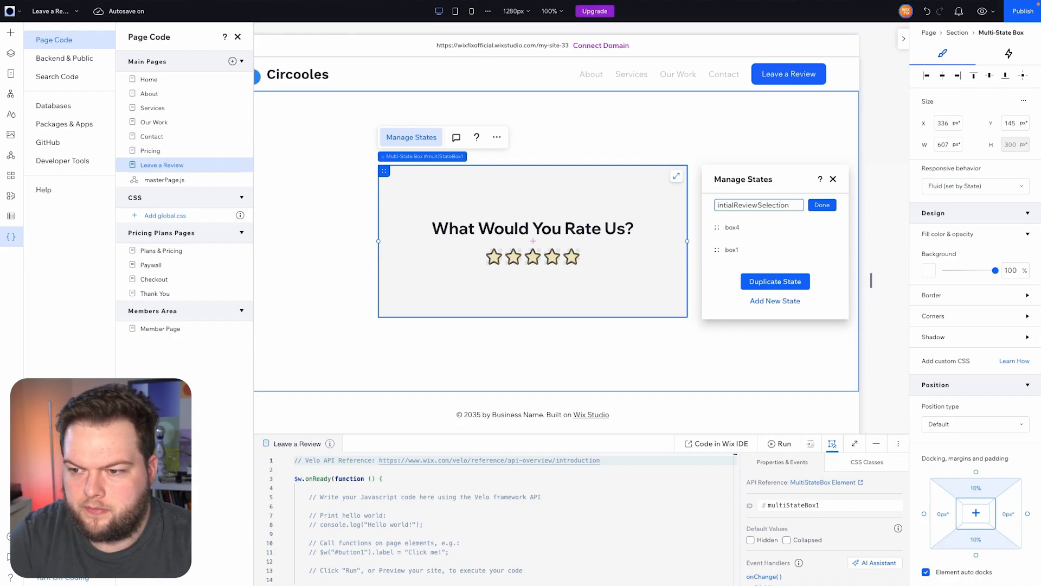
pyautogui.press('Return')
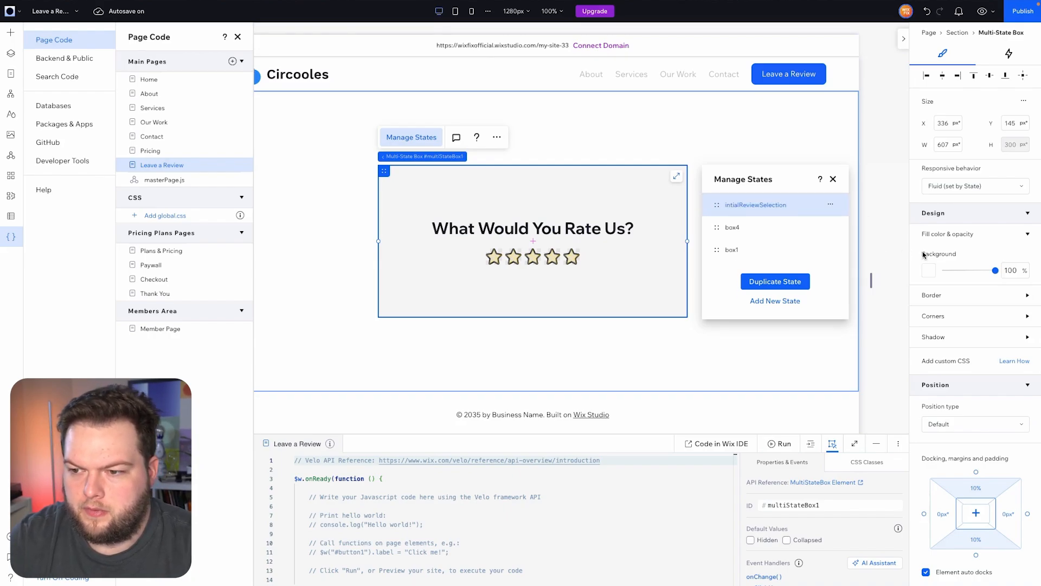
# Change the ID of the multi-state box's Yelp and Google review links state to fiveStarRatingBox.
pyautogui.click(786, 229)
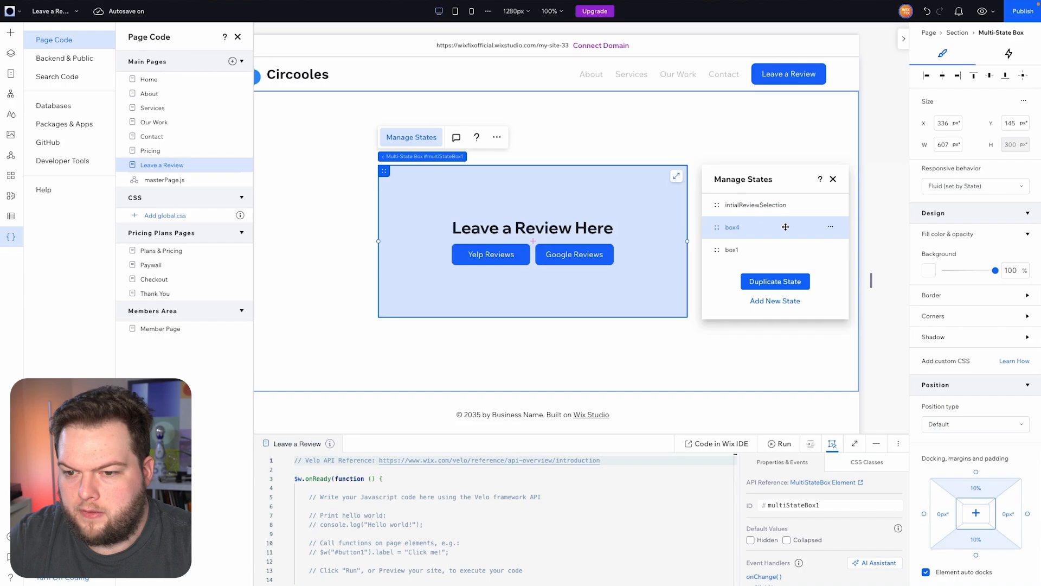
pyautogui.click(834, 231)
pyautogui.click(862, 234)
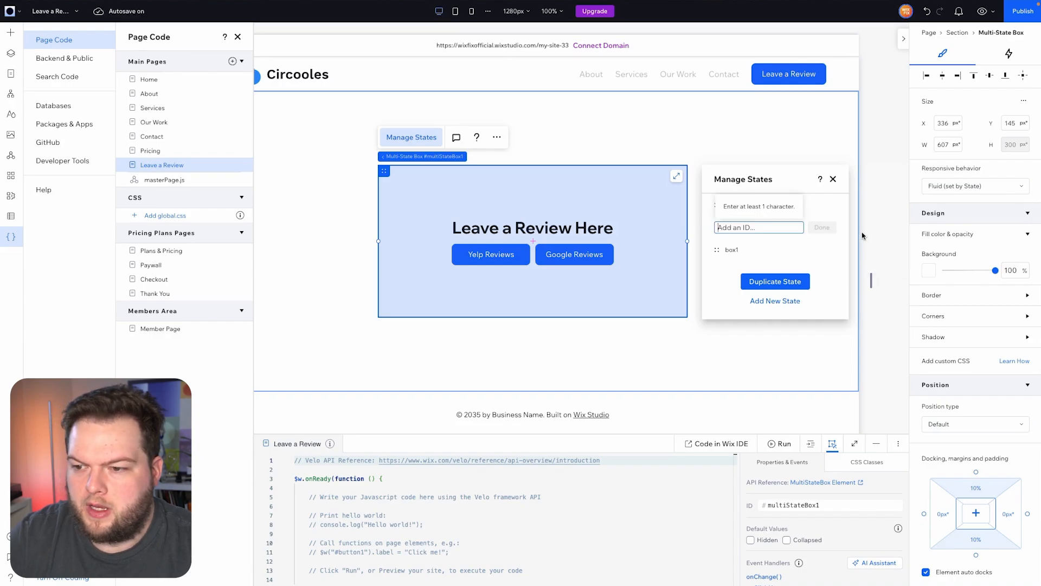
pyautogui.write('fiveStarRatingBox')
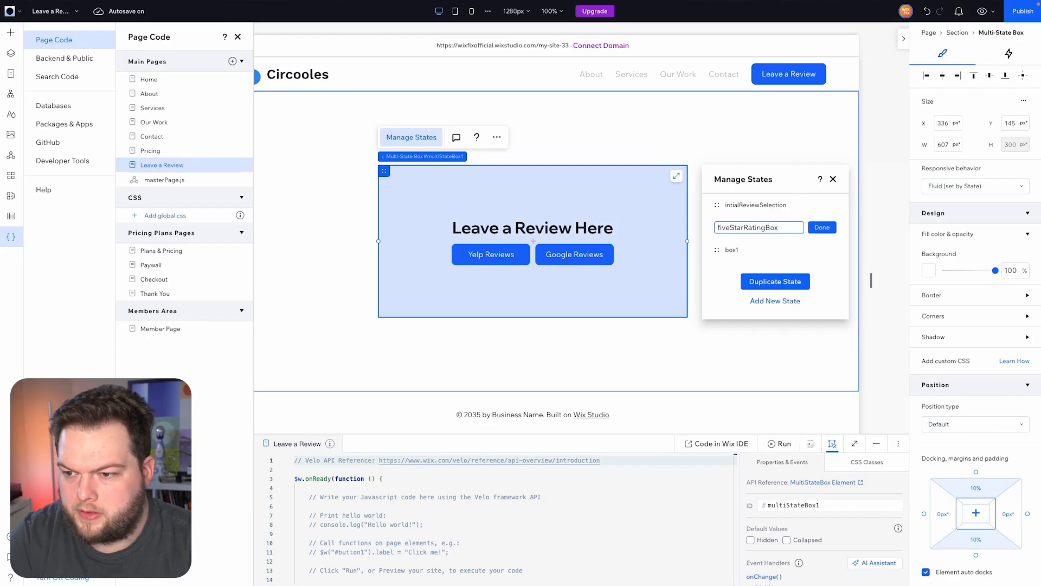
pyautogui.press('Return')
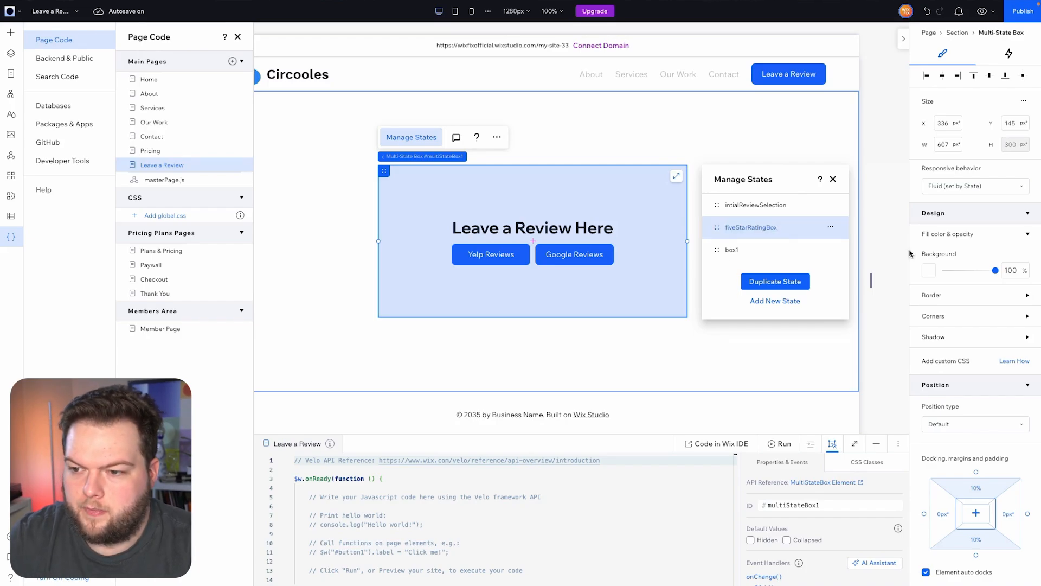
# Change the feedback form state's ID to otherRatingBox and switch the box back to the intialReviewSelection state.
pyautogui.click(831, 252)
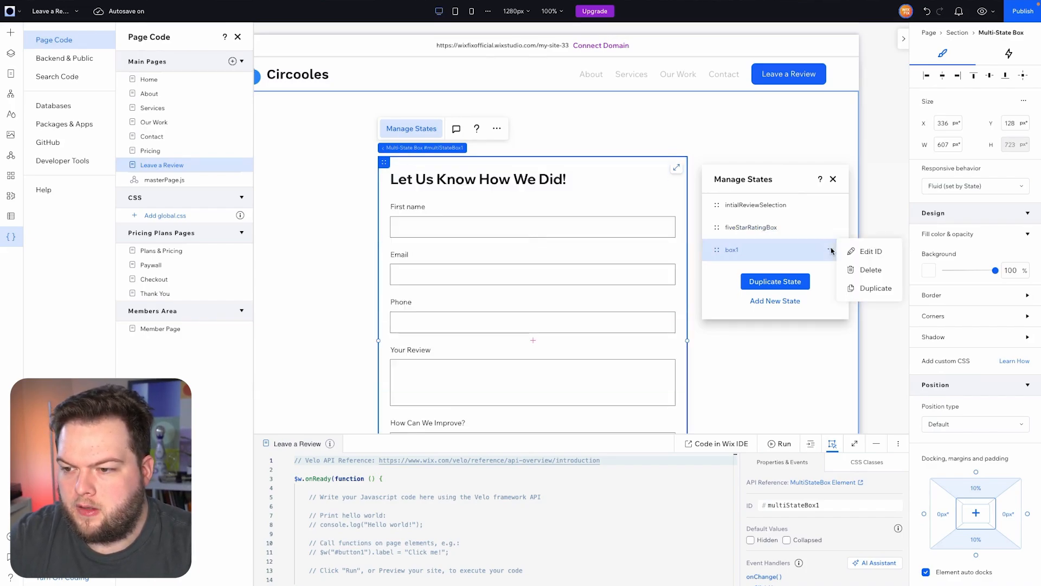
pyautogui.click(858, 251)
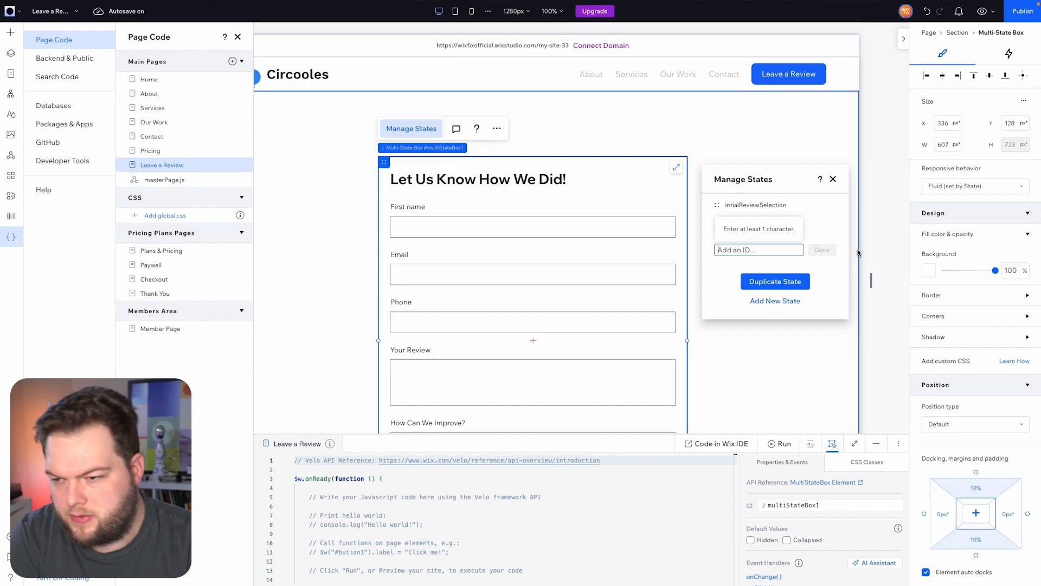
pyautogui.write('otherRatingBox')
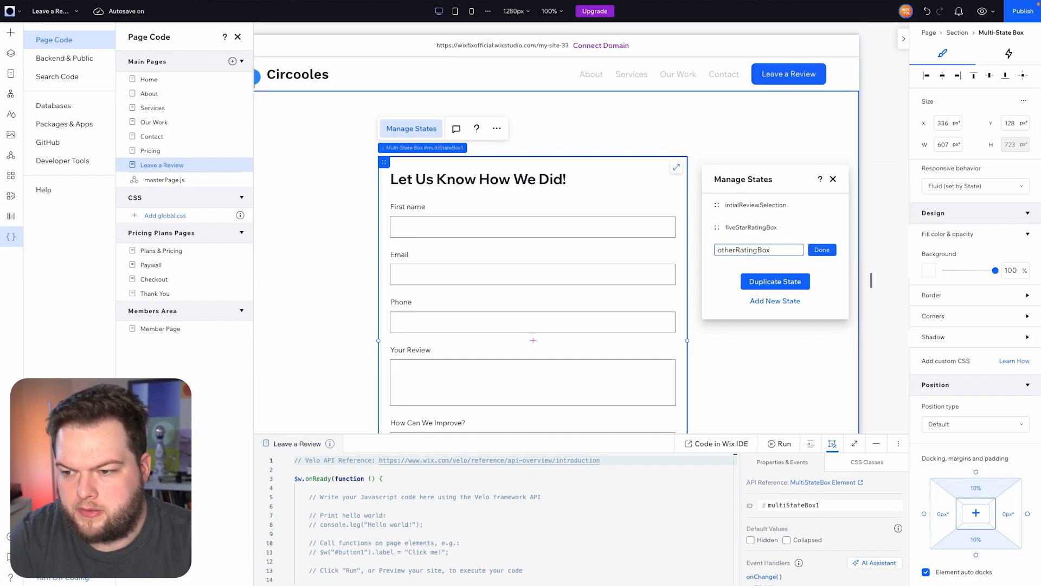
pyautogui.press('Return')
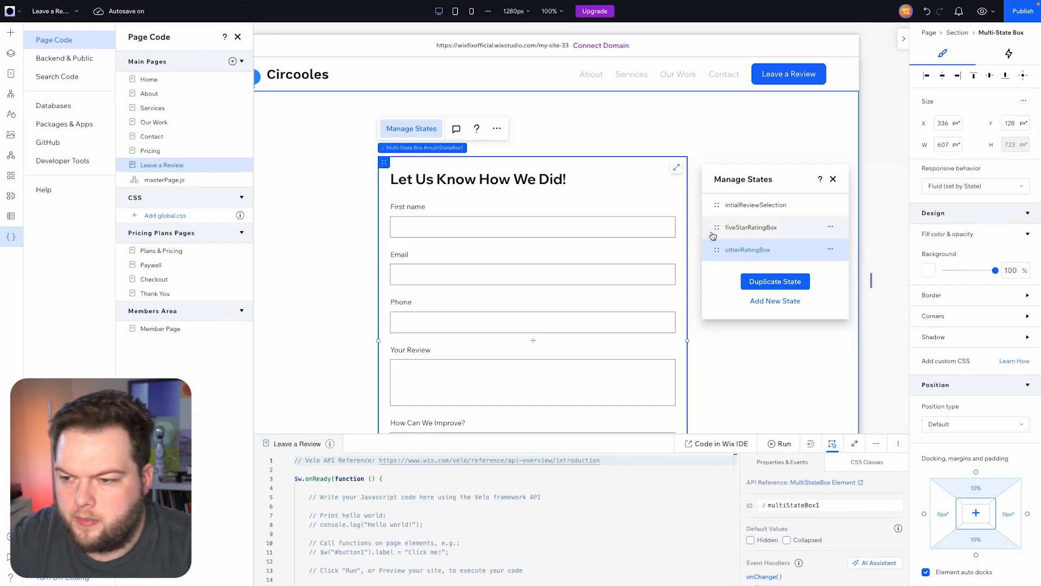
pyautogui.click(740, 205)
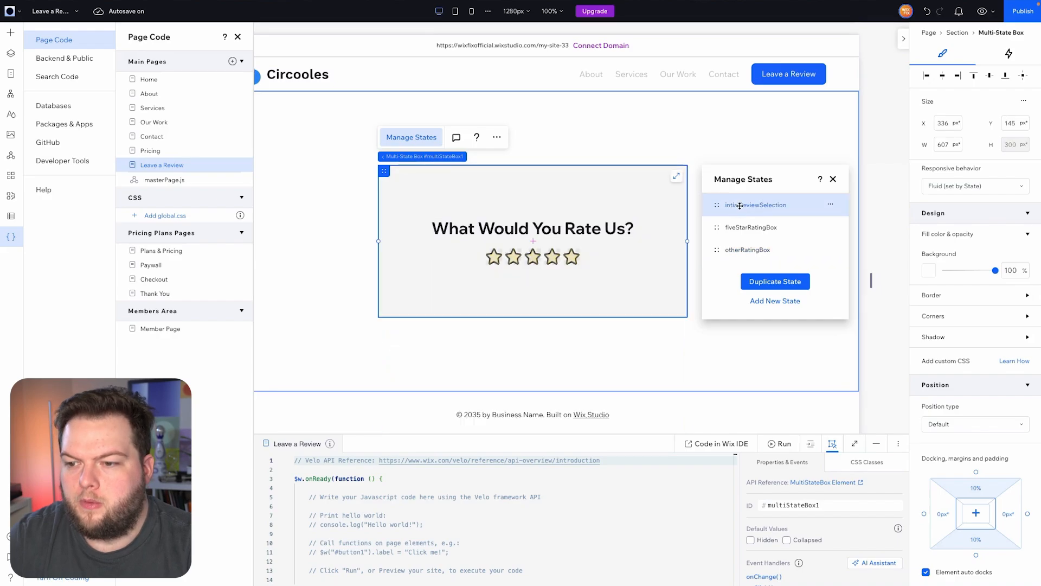
pyautogui.click(832, 205)
pyautogui.click(832, 205)
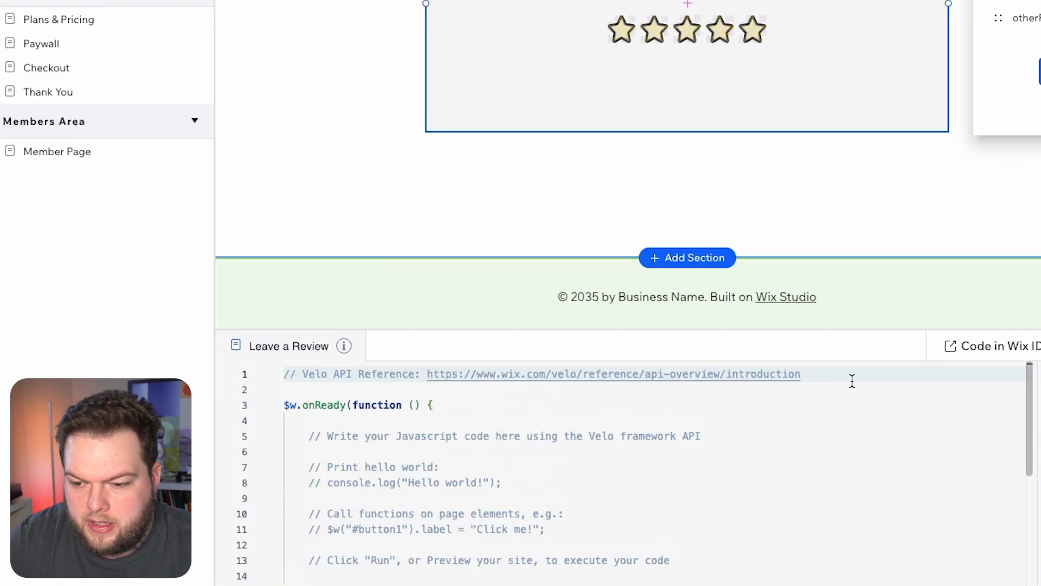
# Delete the API reference line and all placeholder comments from the Leave a Review page code.
pyautogui.tripleClick(625, 461)
pyautogui.press('BackSpace')
pyautogui.press('Down')
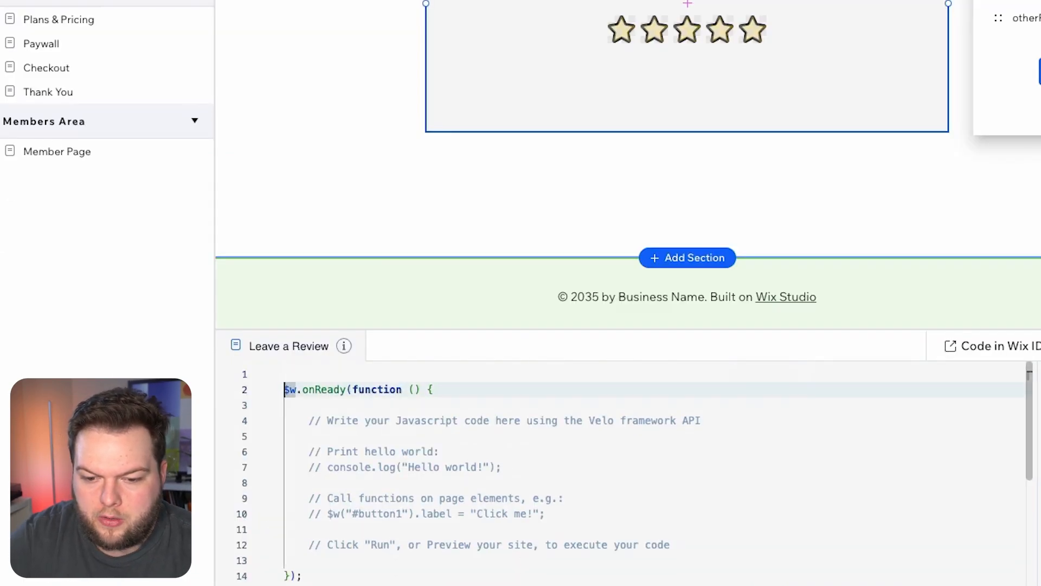
pyautogui.moveTo(306, 415); pyautogui.dragTo(685, 546)
pyautogui.press('BackSpace')
pyautogui.press('BackSpace')
pyautogui.press('BackSpace')
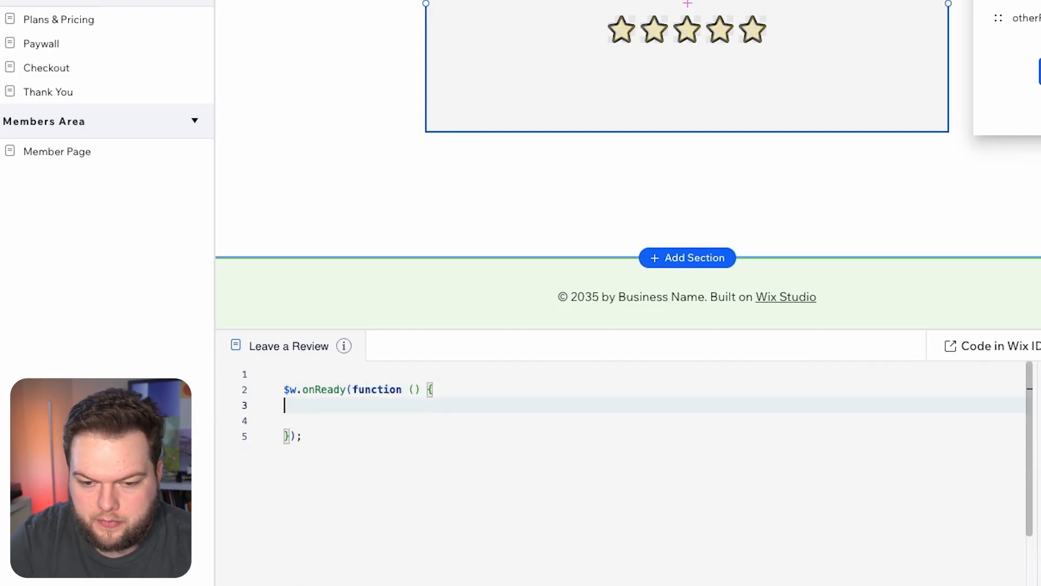
# Collapse the empty onReady function to a single line at the start of the code and add two new lines below it.
pyautogui.press('Down')
pyautogui.press('Down')
pyautogui.press('BackSpace')
pyautogui.press('BackSpace')
pyautogui.press('BackSpace')
pyautogui.press('super+Left')
pyautogui.press('BackSpace')
pyautogui.press('super+Right')
pyautogui.press('Return')
pyautogui.press('Return')
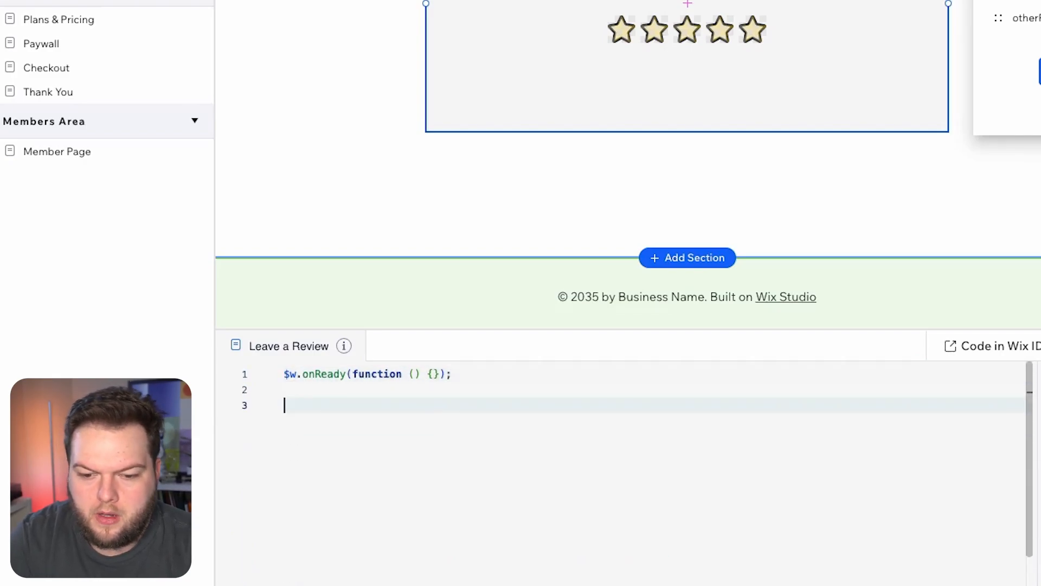
# Add an onClick event handler for the first star, oneStar, to the page code.
pyautogui.click(621, 29)
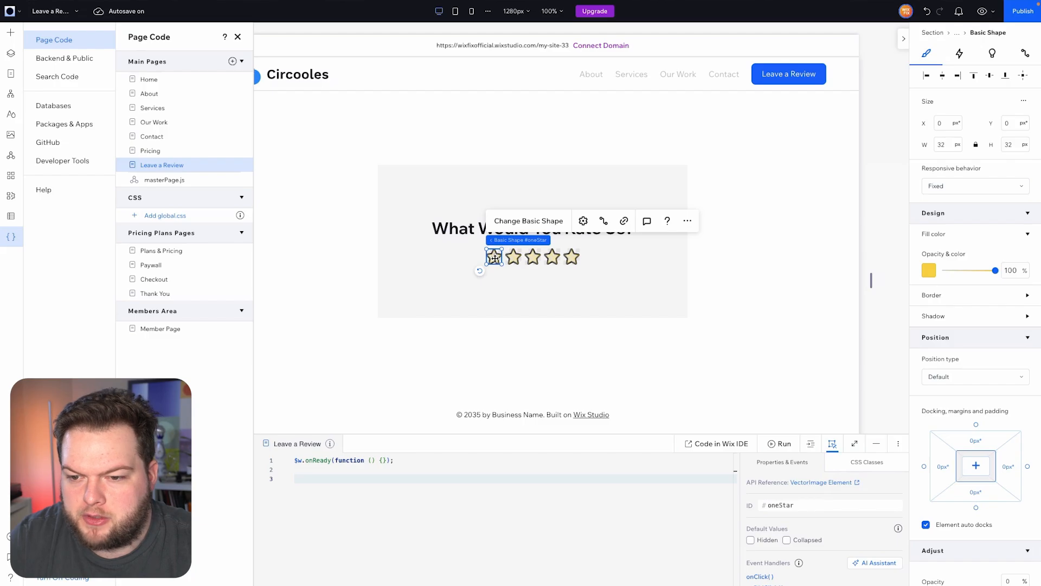
pyautogui.scroll(-3, 788, 543)
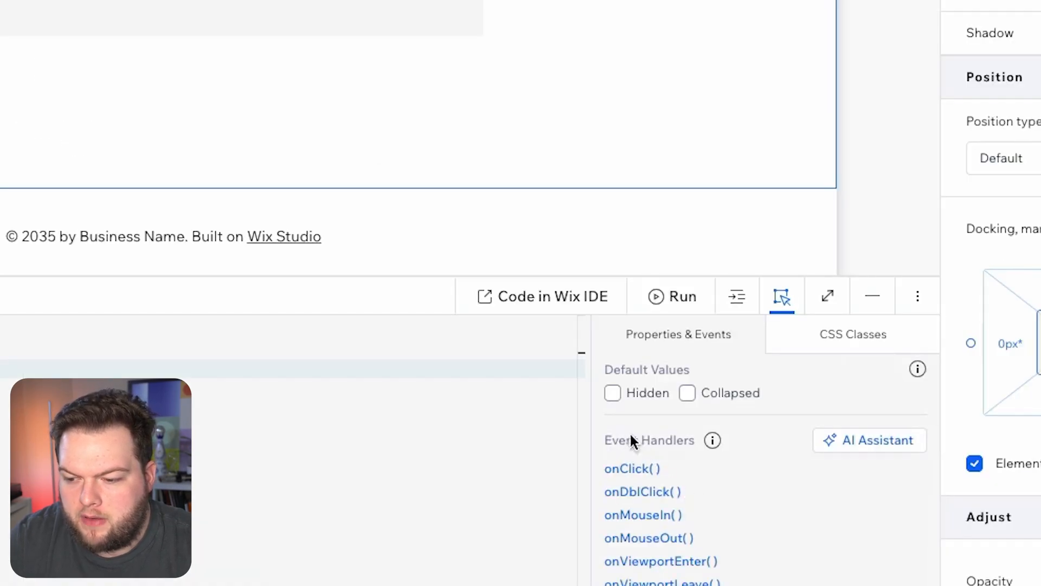
pyautogui.click(632, 471)
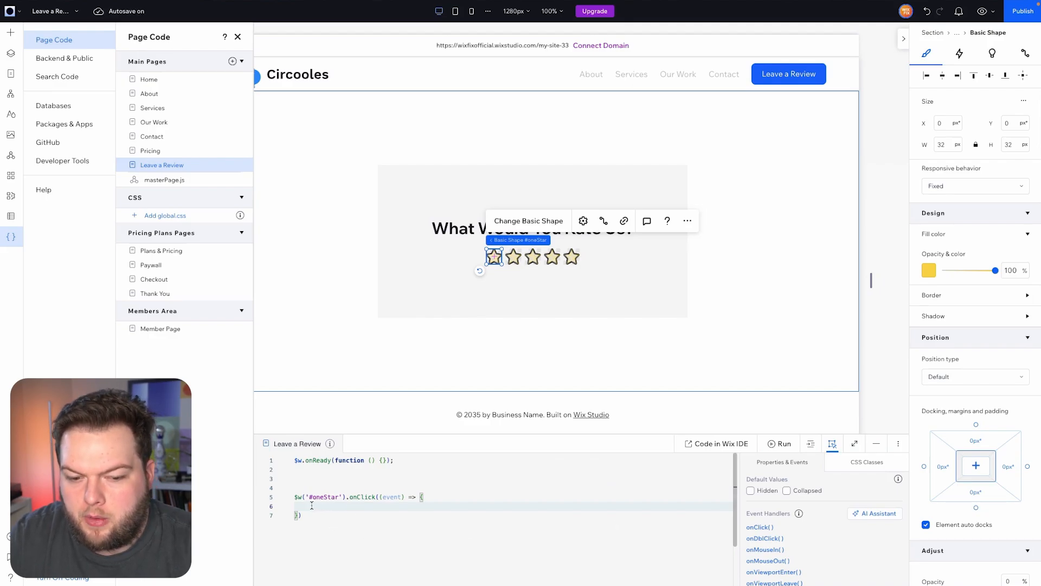
# Reference the multi-state box inside the oneStar click handler with $w('#multiStateBox1').
pyautogui.click(415, 186)
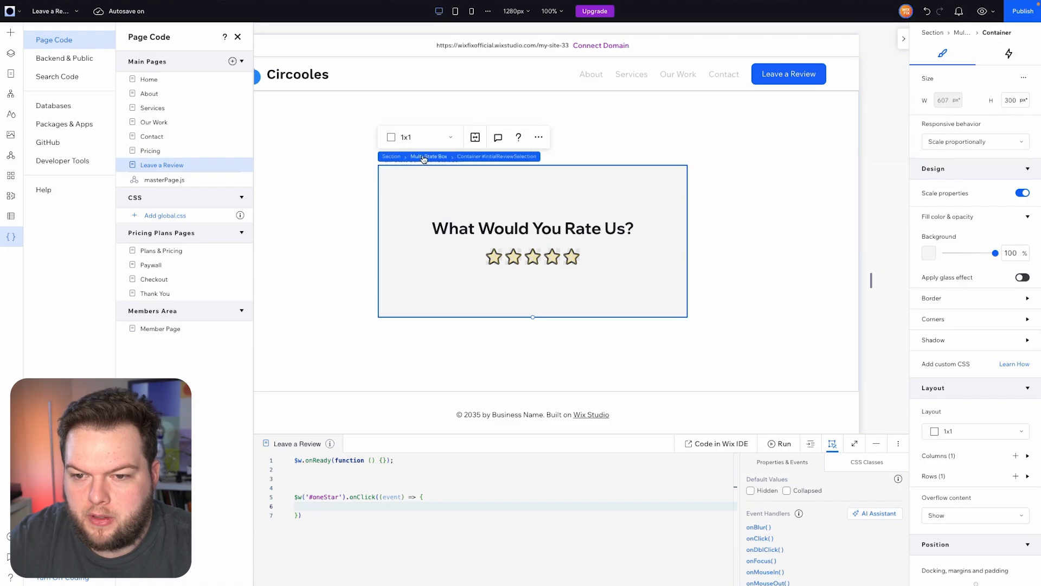
pyautogui.click(436, 157)
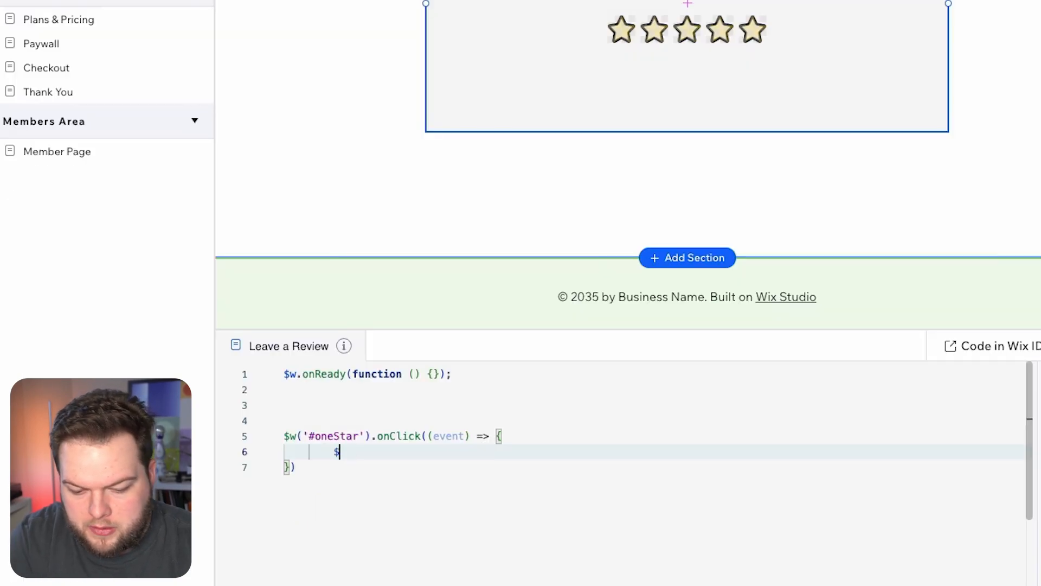
pyautogui.write('$wm')
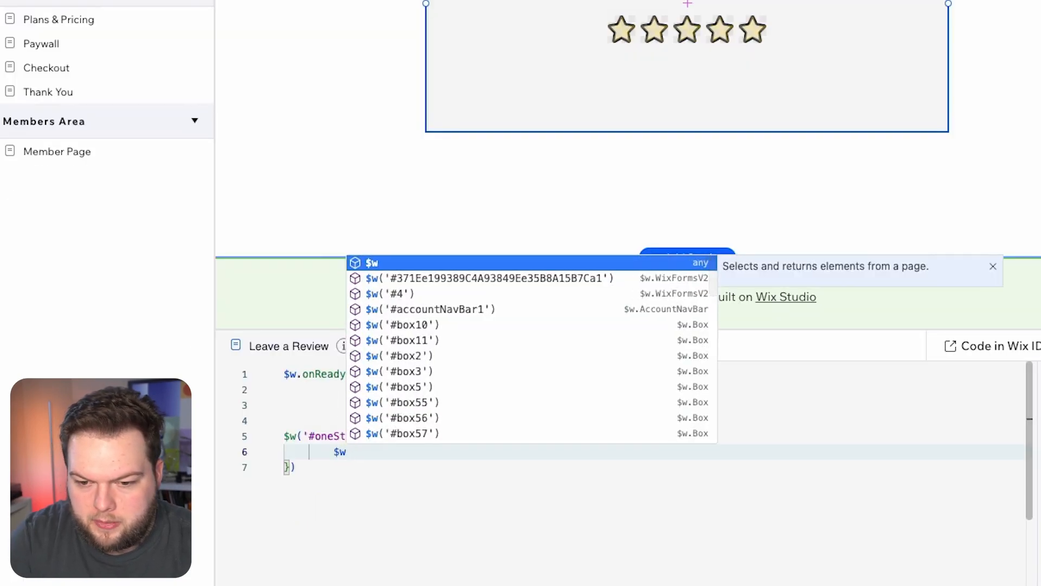
pyautogui.press('Down')
pyautogui.press('Down')
pyautogui.press('Return')
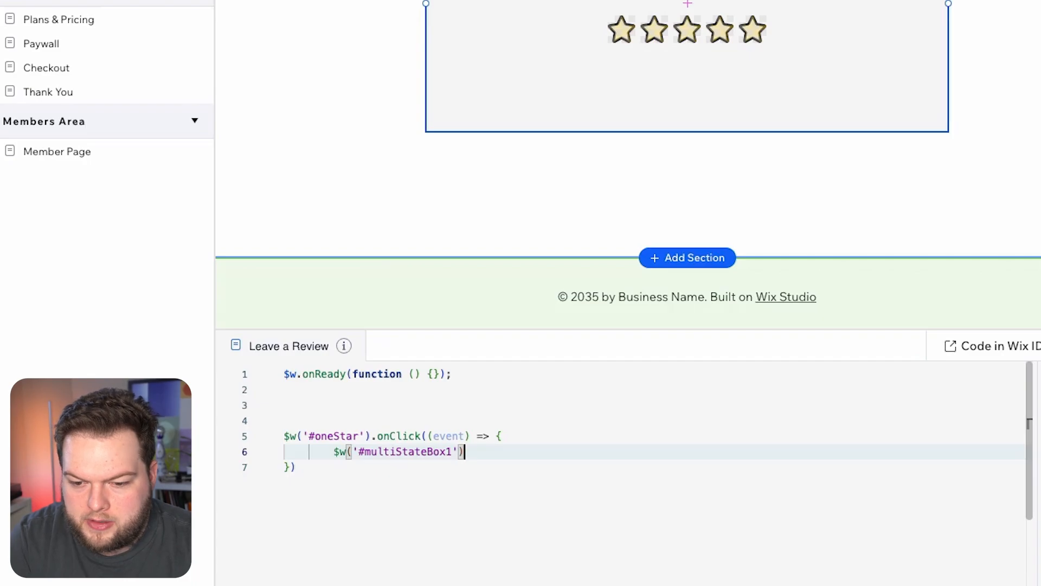
# Complete the handler's statement with .changeState("otherRatingBox"); so one star opens the feedback form state.
pyautogui.write('.changeState')
pyautogui.press('Return')
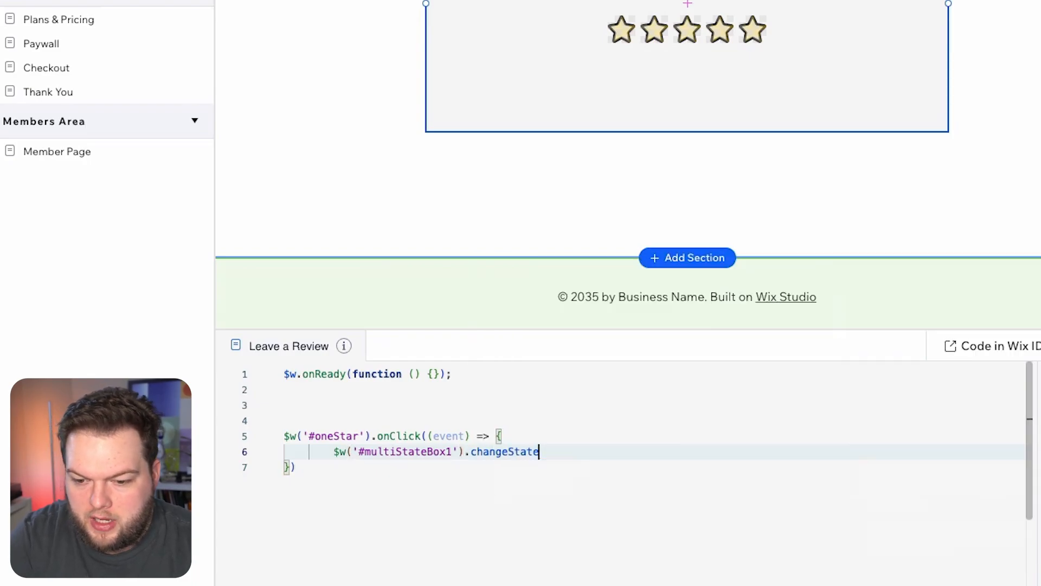
pyautogui.write('(')
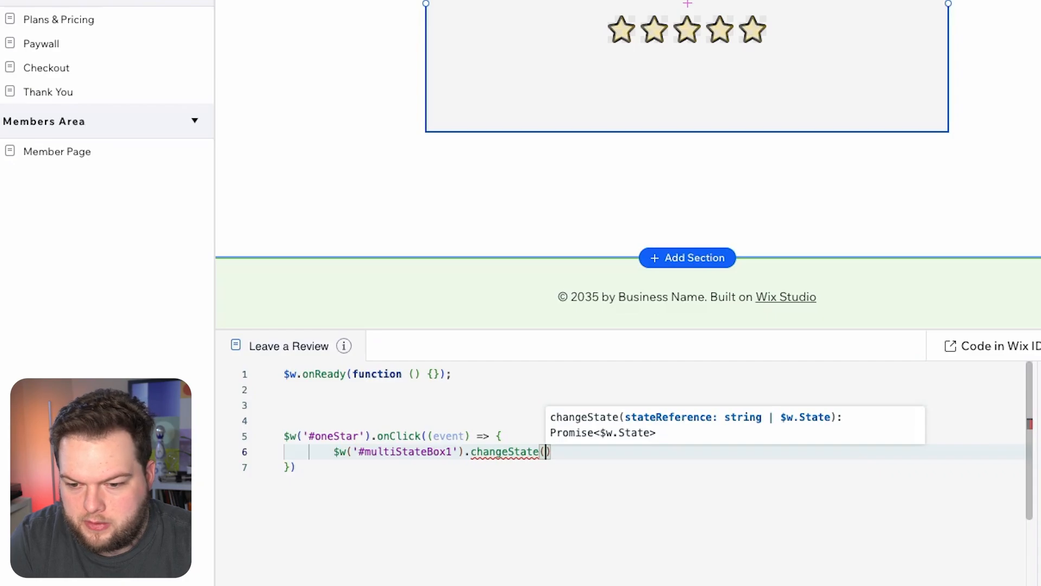
pyautogui.write('"')
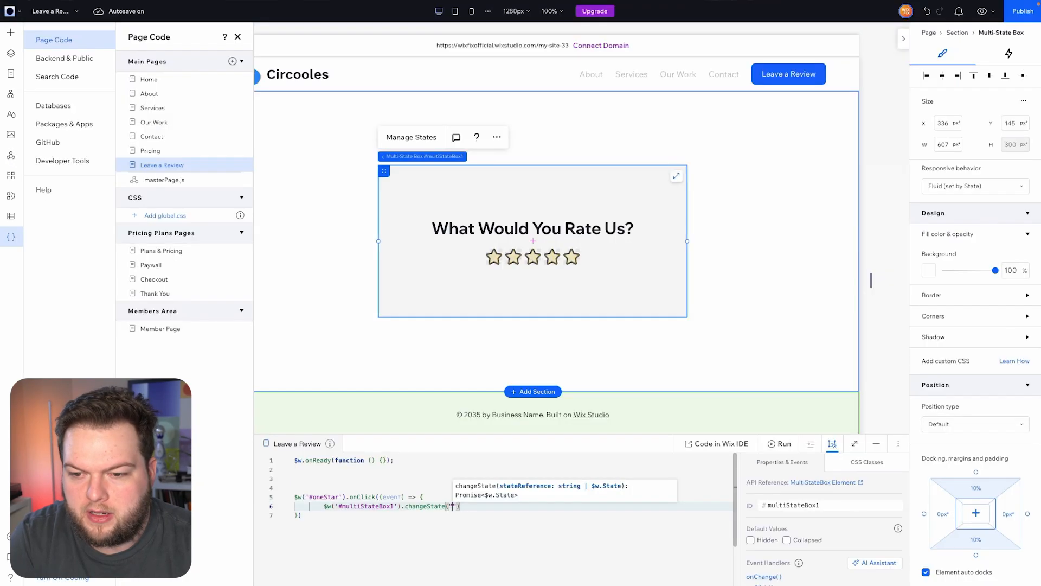
pyautogui.click(414, 139)
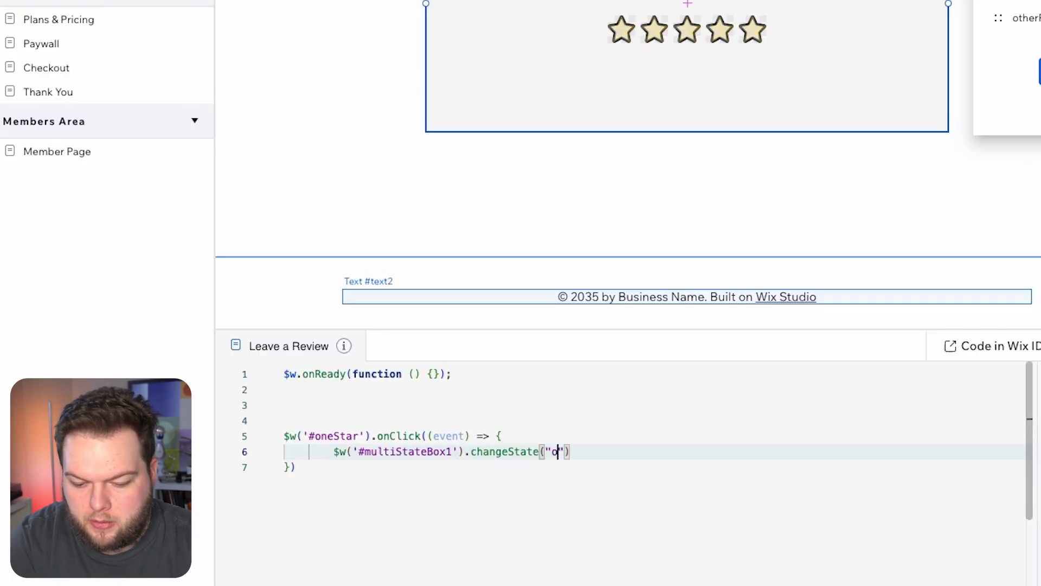
pyautogui.write('otherRating')
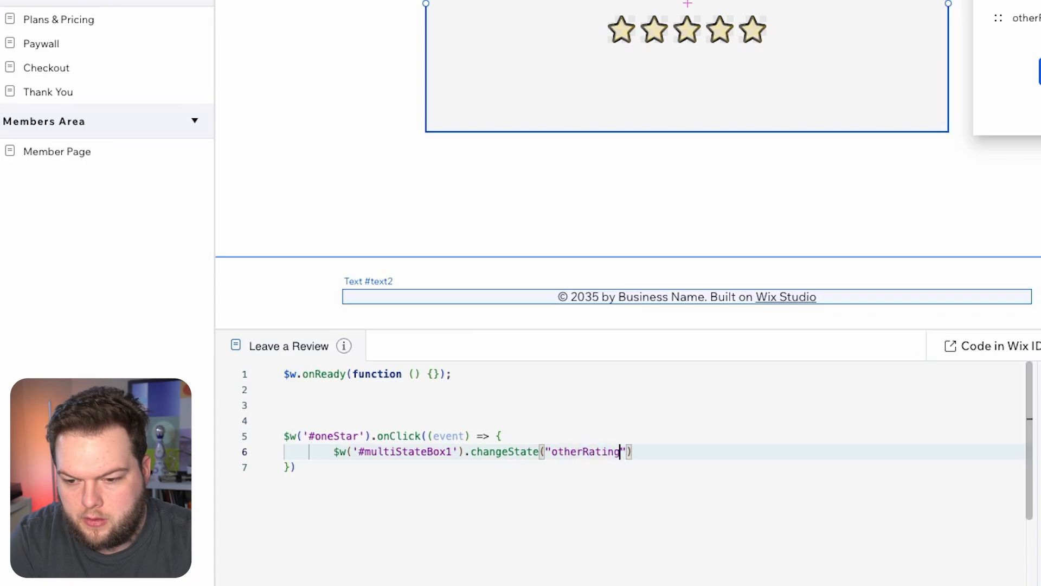
pyautogui.write('Box")')
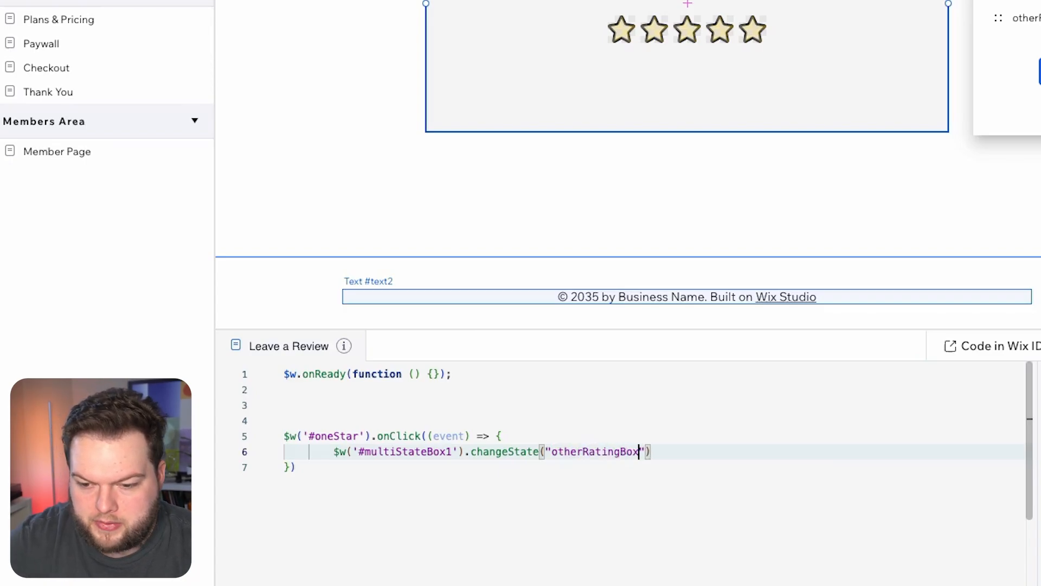
pyautogui.write(';')
pyautogui.press('Down')
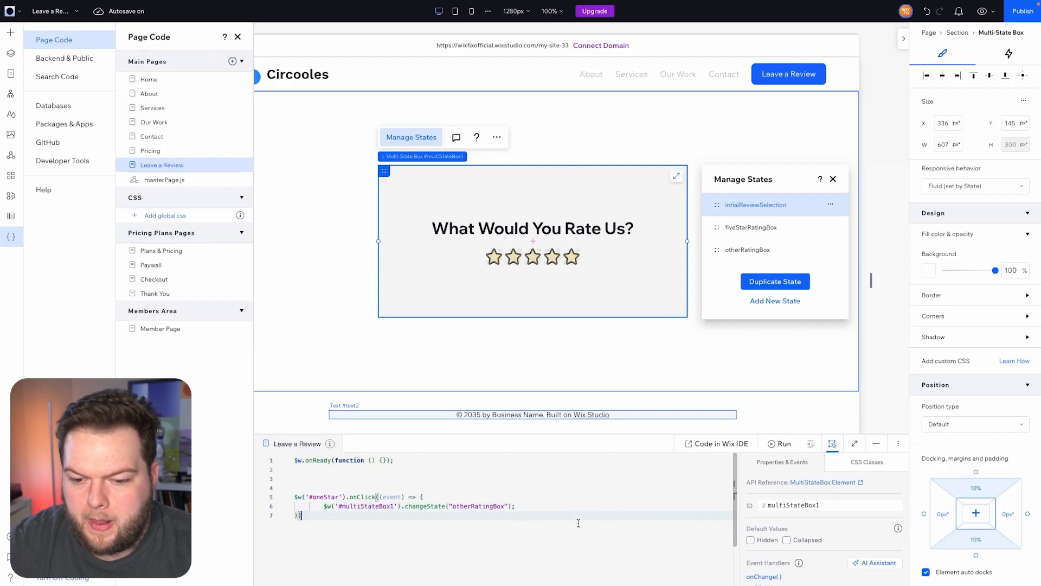
# Preview the site, test the one-star rating, look through the feedback form, and return to editing.
pyautogui.click(982, 12)
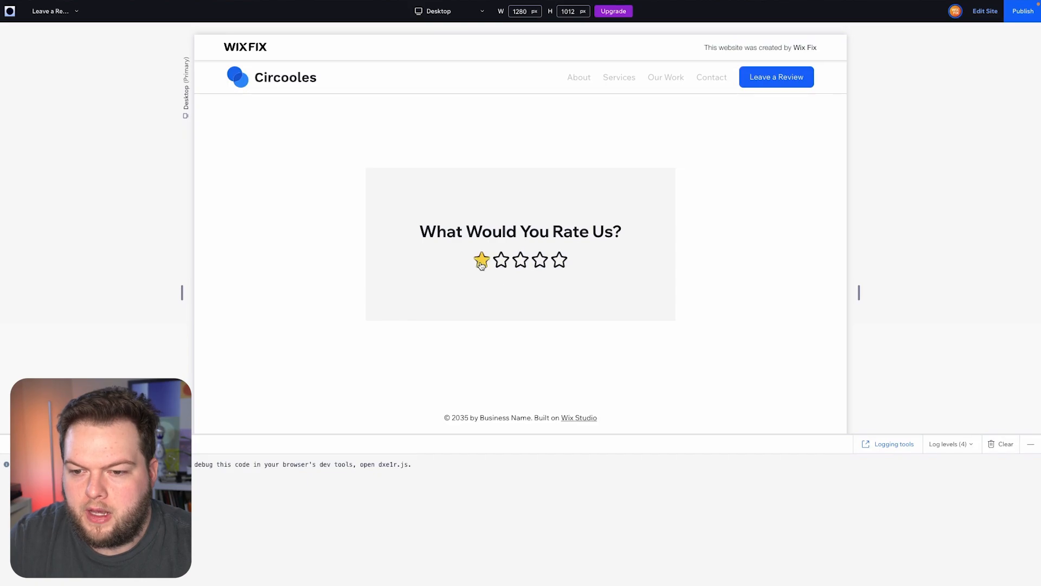
pyautogui.click(481, 263)
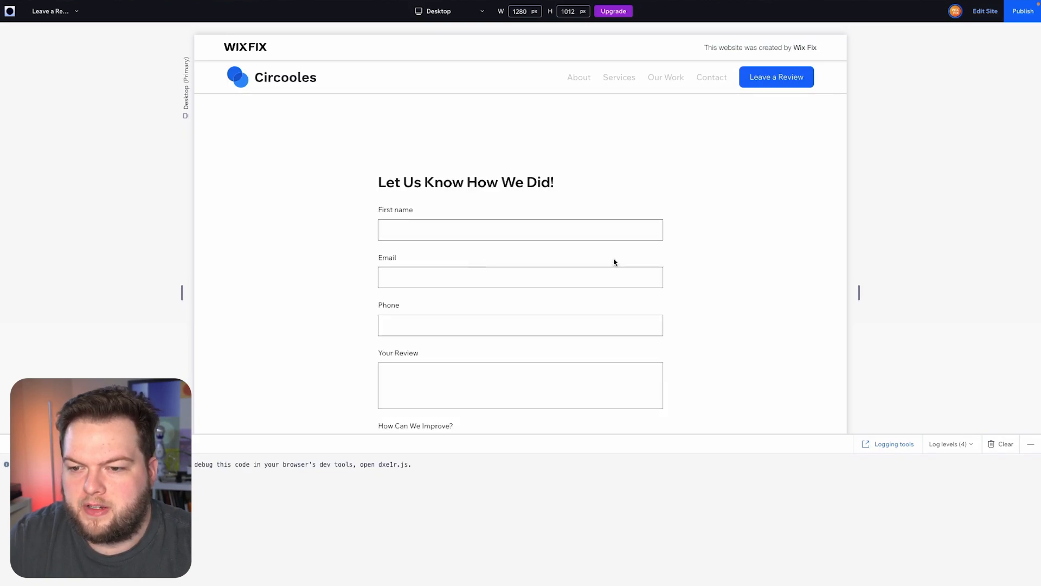
pyautogui.scroll(-2, 614, 262)
pyautogui.scroll(2, 613, 261)
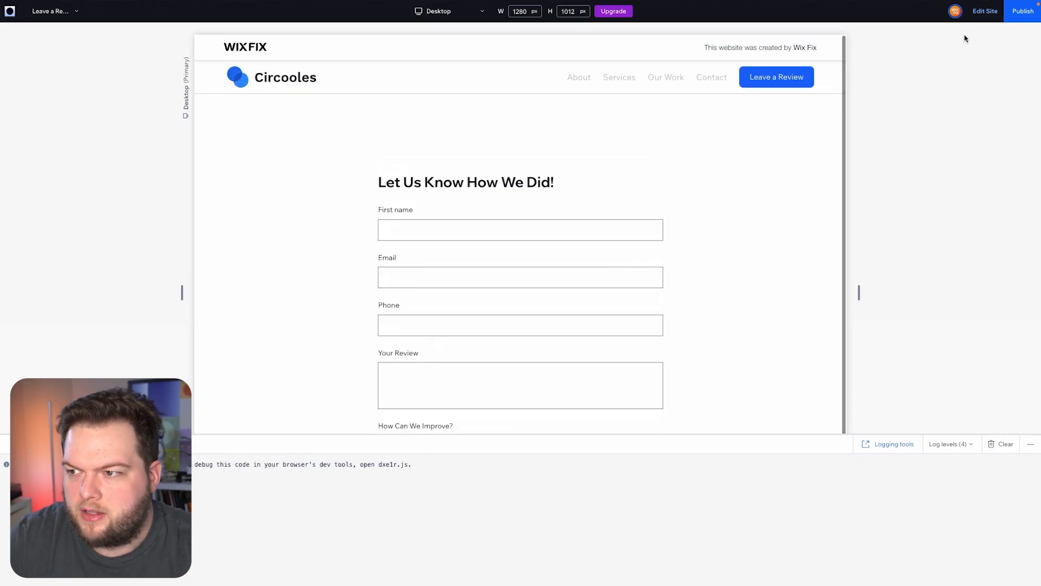
pyautogui.click(986, 12)
# Copy the changeState line and add an onClick event handler for the second star, twoStar, below the oneStar handler.
pyautogui.tripleClick(655, 452)
pyautogui.hotkey('ctrl', 'c')
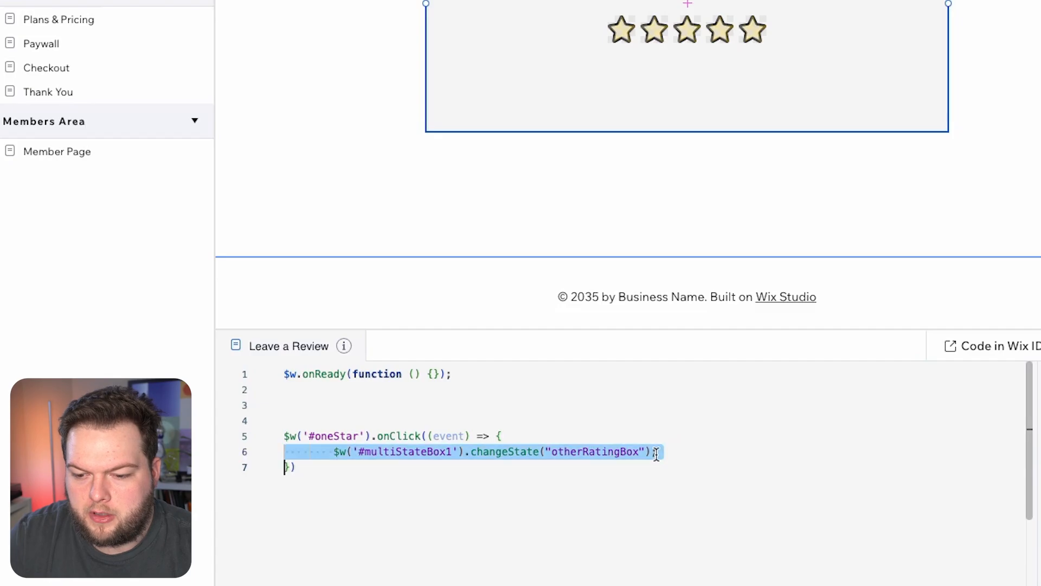
pyautogui.click(305, 467)
pyautogui.press('Return')
pyautogui.press('Return')
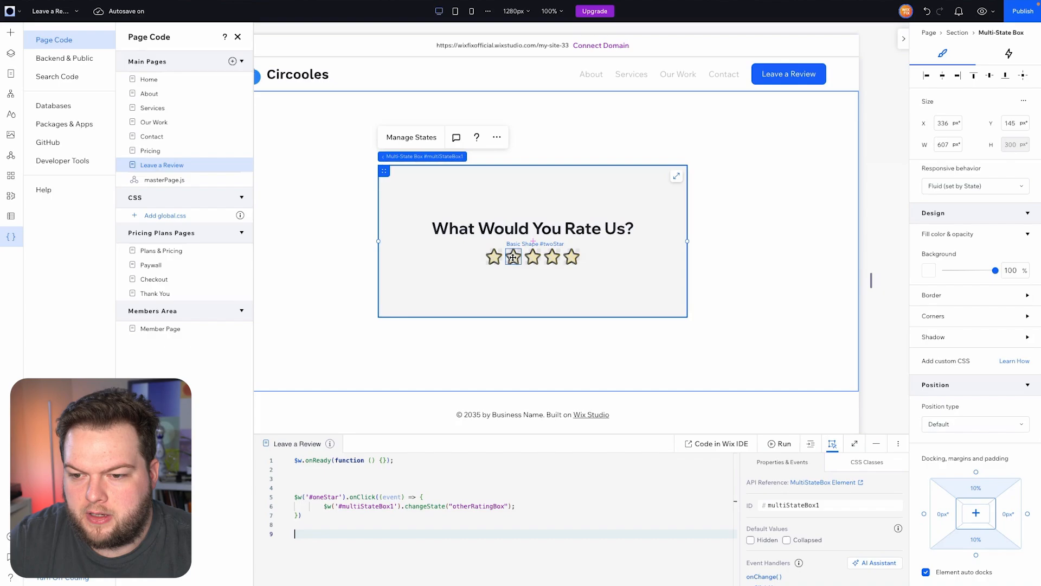
pyautogui.click(513, 257)
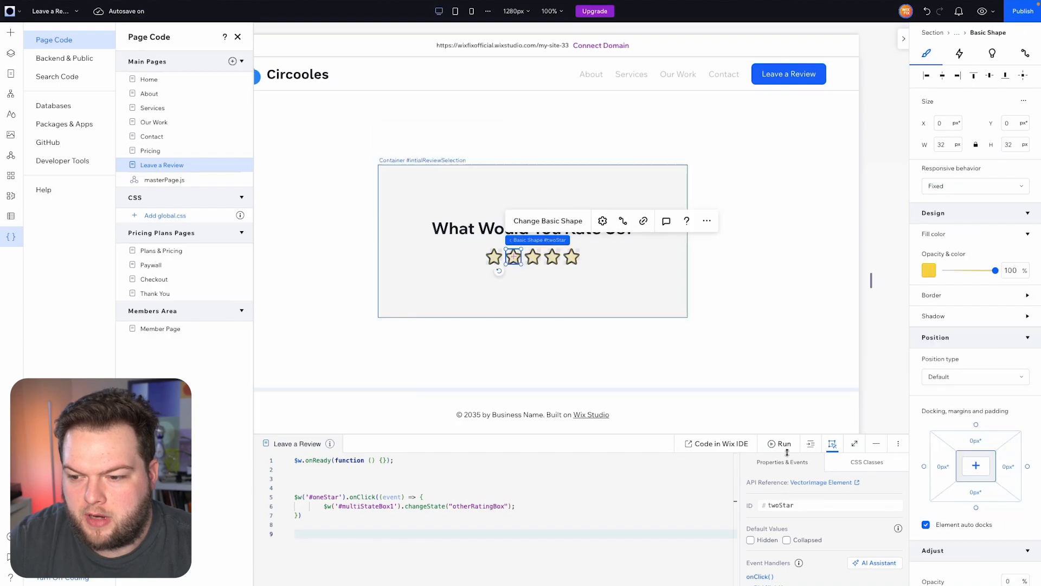
pyautogui.scroll(-2, 780, 542)
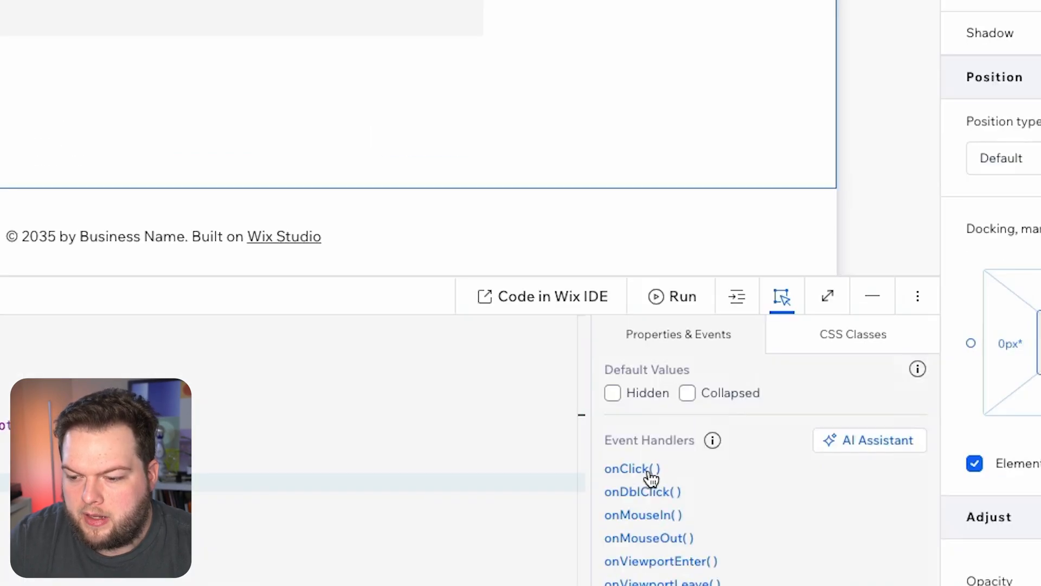
pyautogui.click(631, 468)
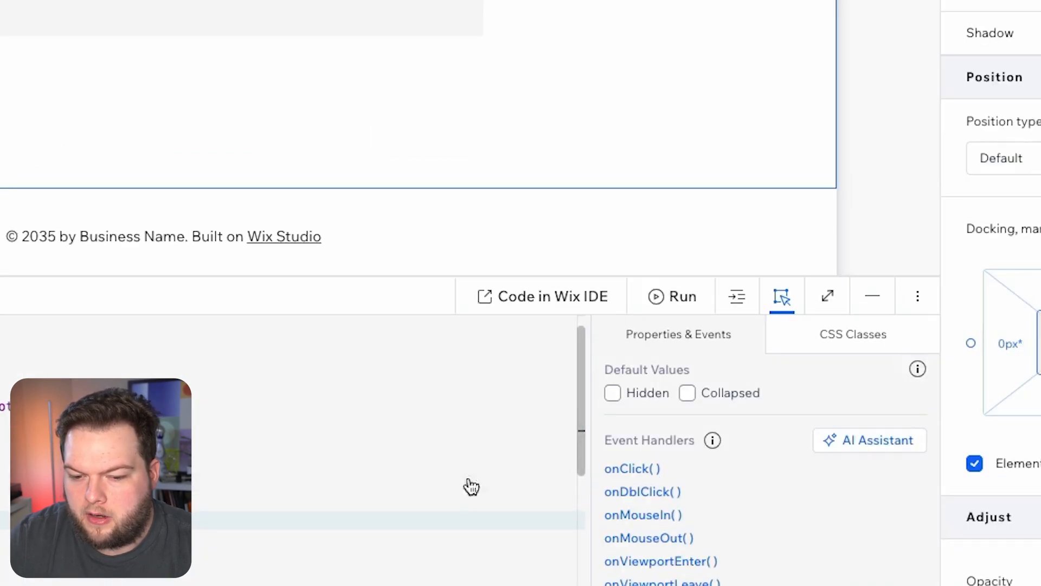
# Paste the changeState("otherRatingBox") line into the twoStar handler and remove the surplus blank lines in and above it.
pyautogui.hotkey('ctrl', 'v')
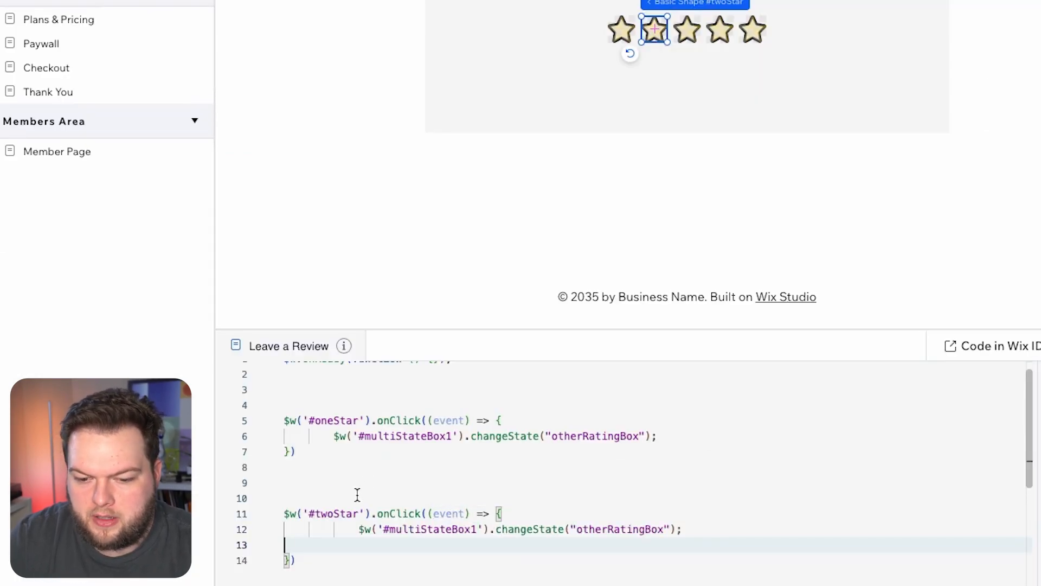
pyautogui.press('BackSpace')
pyautogui.click(556, 516)
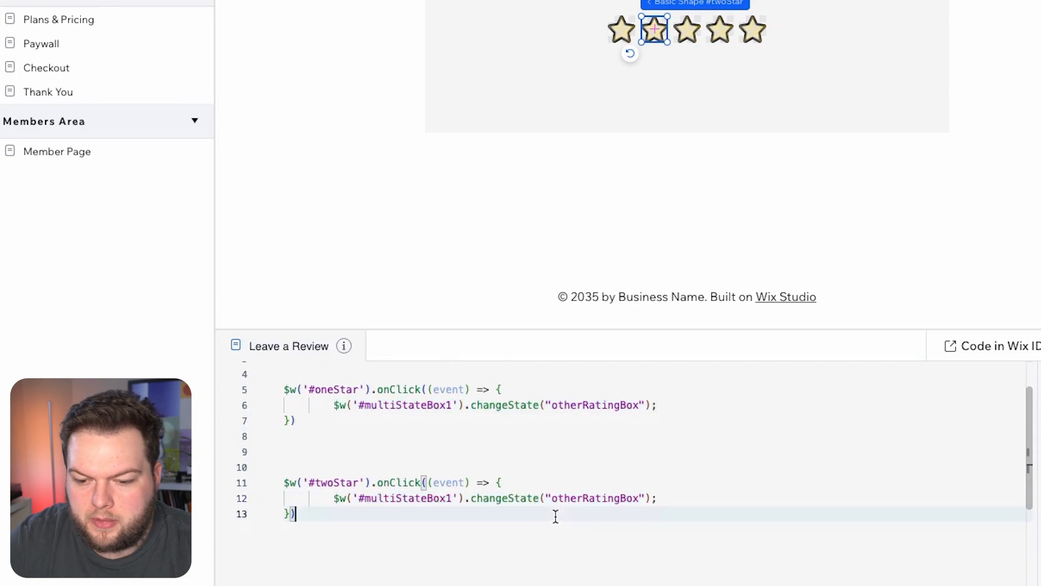
pyautogui.click(340, 451)
pyautogui.press('BackSpace')
pyautogui.press('BackSpace')
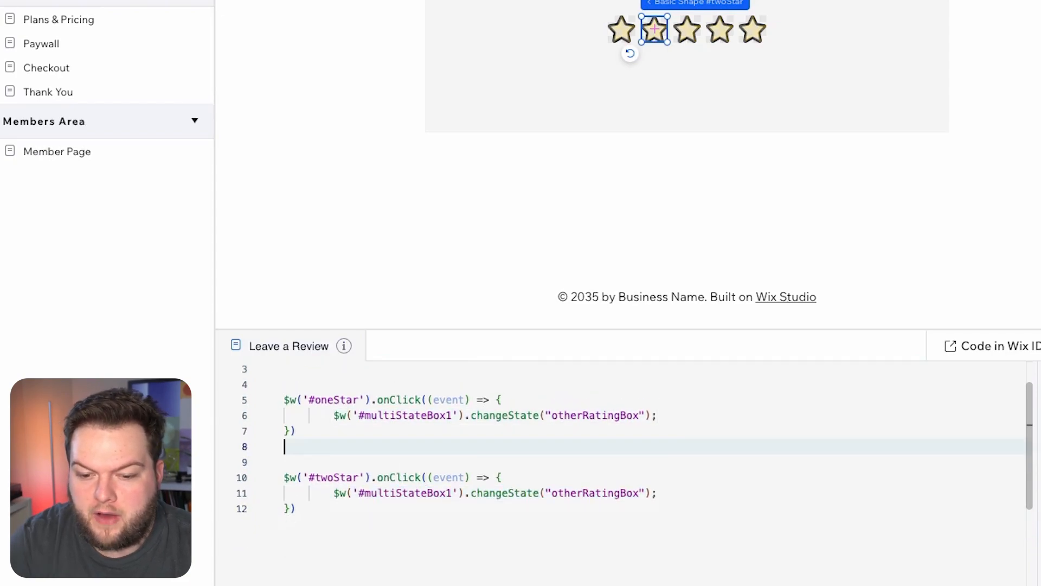
pyautogui.doubleClick(571, 493)
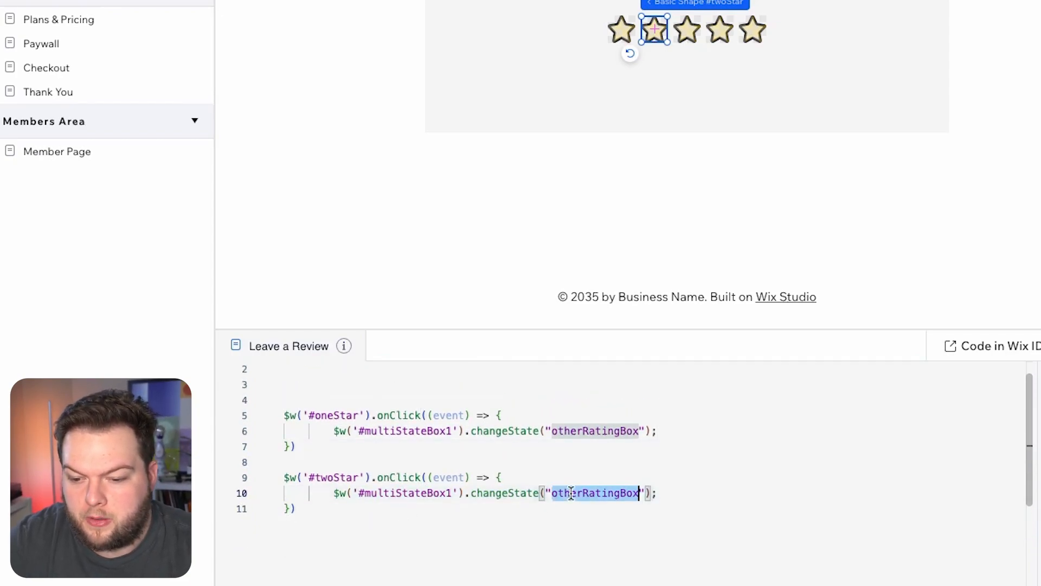
# Add an onClick handler for the third star, threeStar, below the twoStar handler and paste the copied changeState line into it.
pyautogui.click(337, 509)
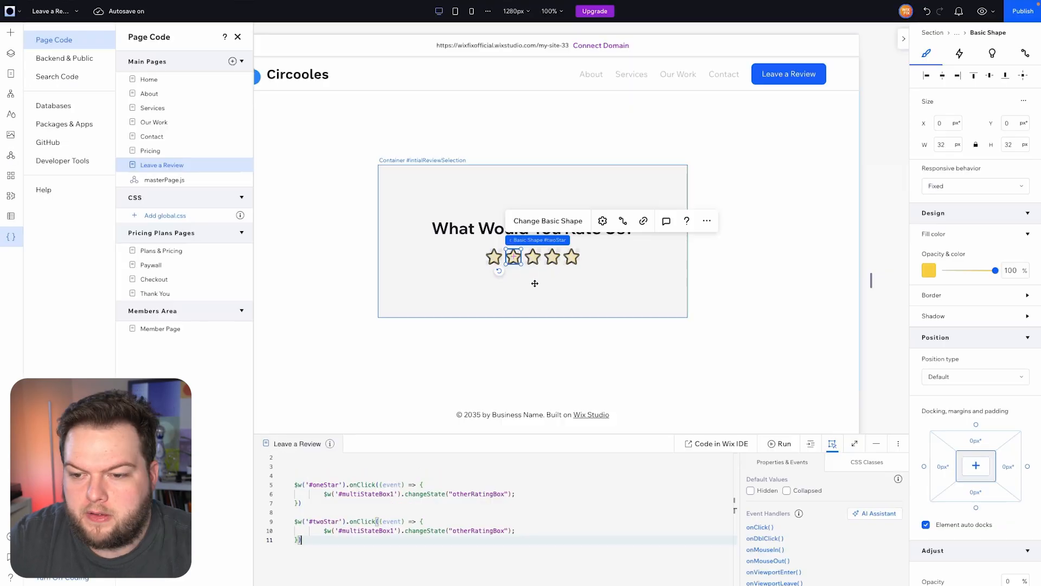
pyautogui.click(687, 30)
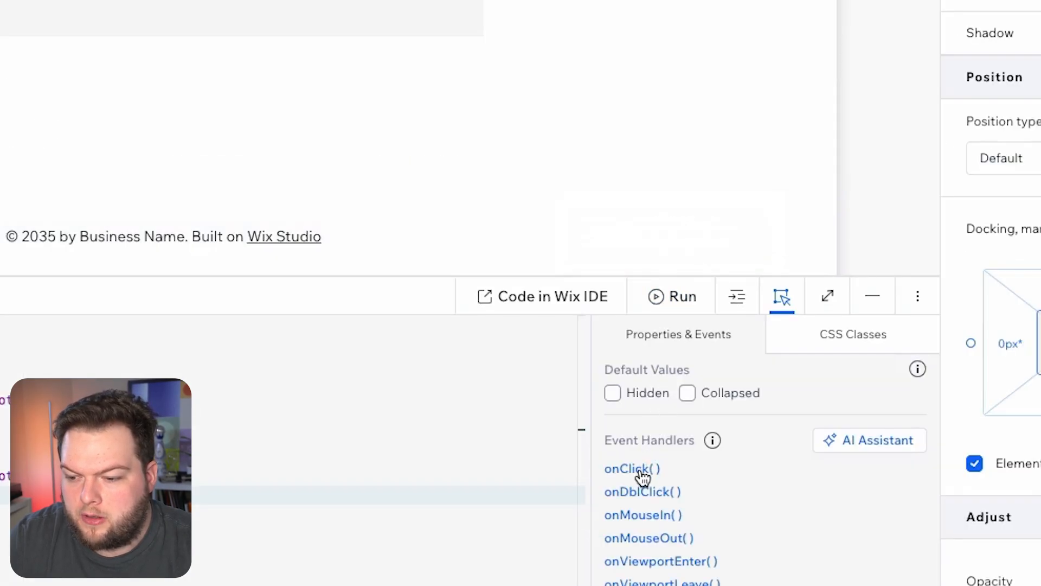
pyautogui.click(765, 527)
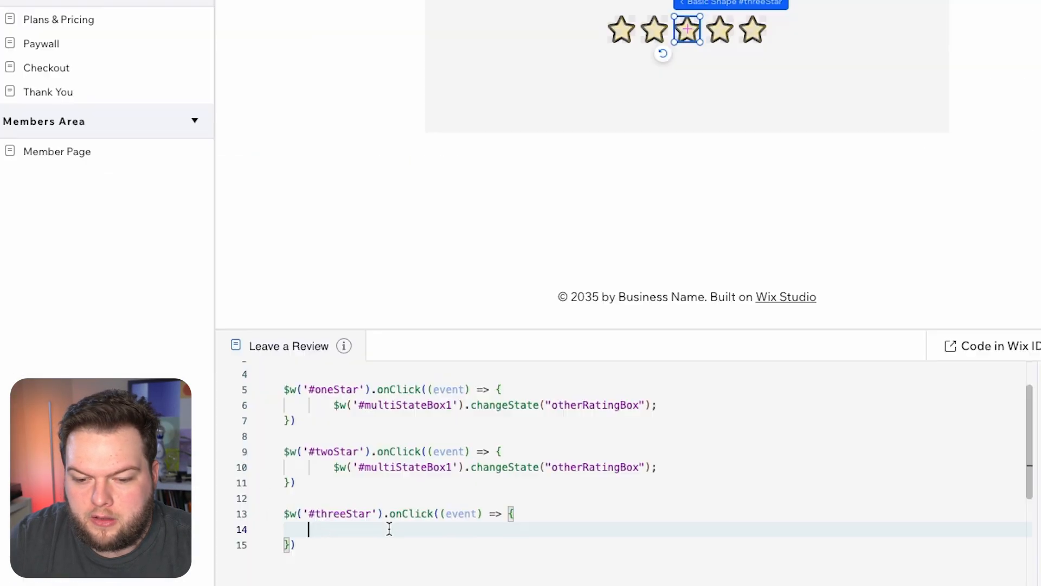
pyautogui.hotkey('ctrl', 'v')
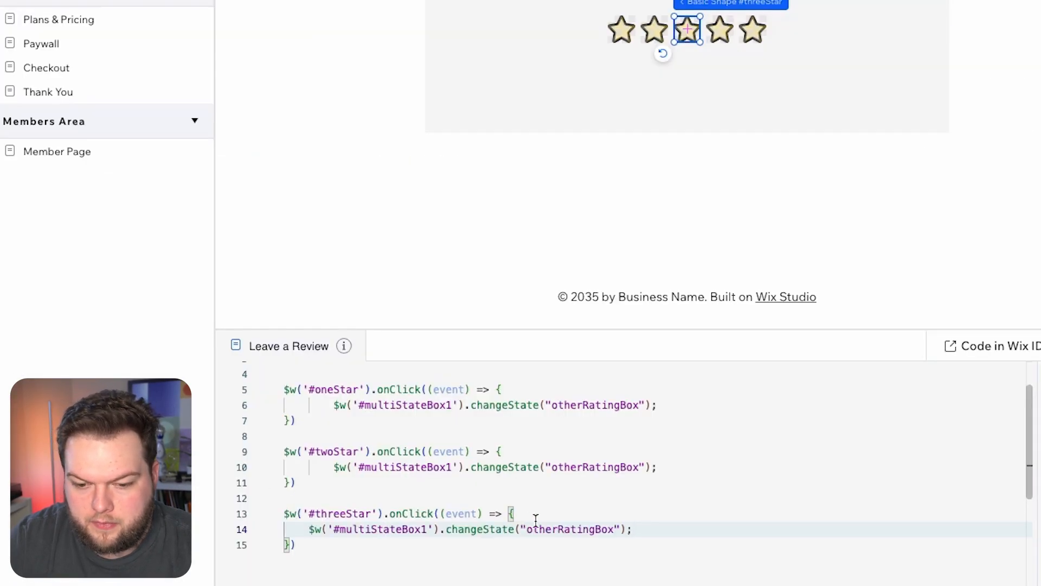
# Add an onClick handler for the fourth star, fourStar, below the threeStar handler containing the same changeState("otherRatingBox") line.
pyautogui.click(416, 552)
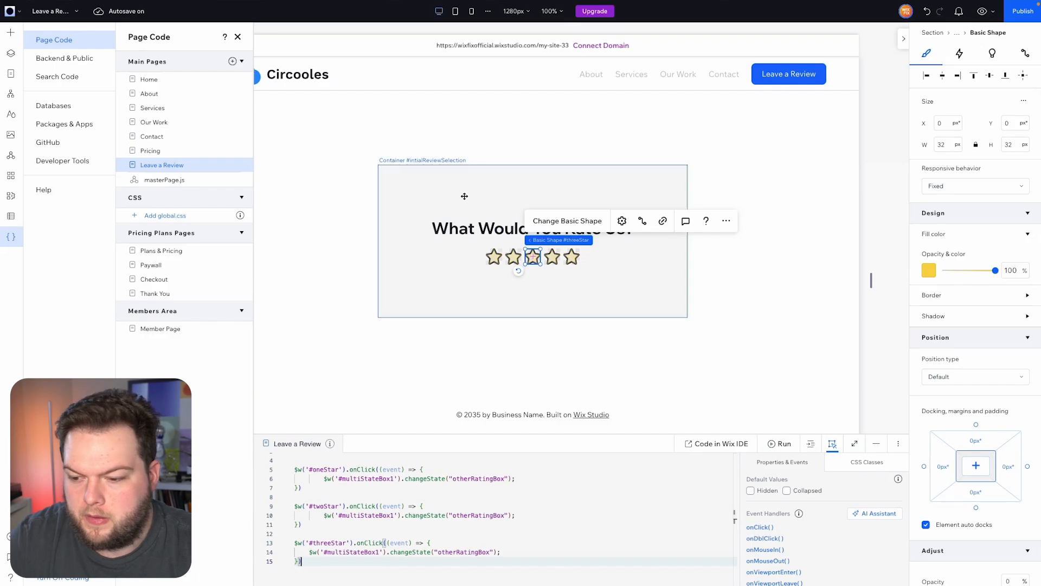
pyautogui.click(551, 256)
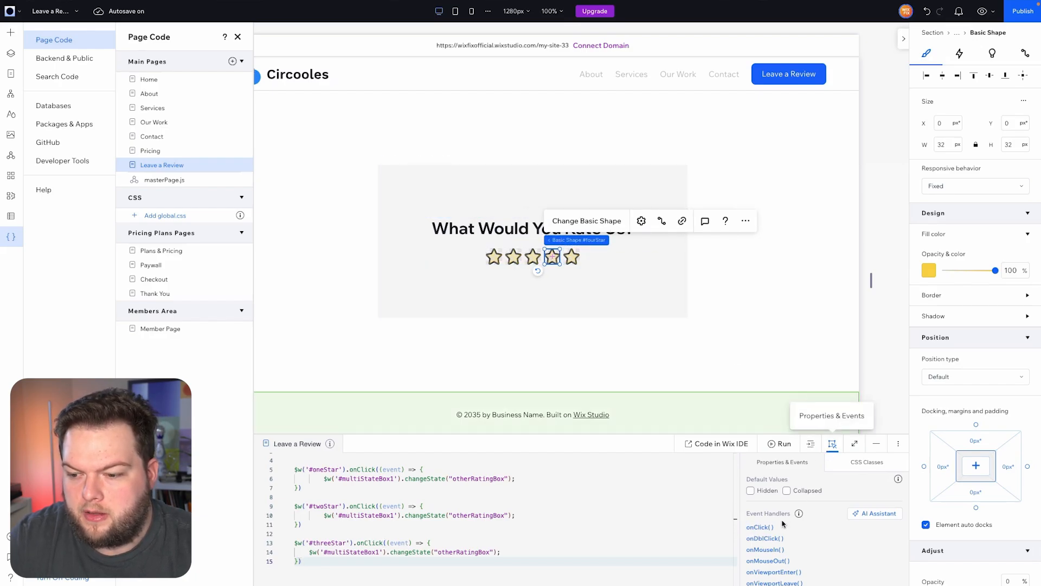
pyautogui.click(760, 527)
pyautogui.hotkey('ctrl', 'v')
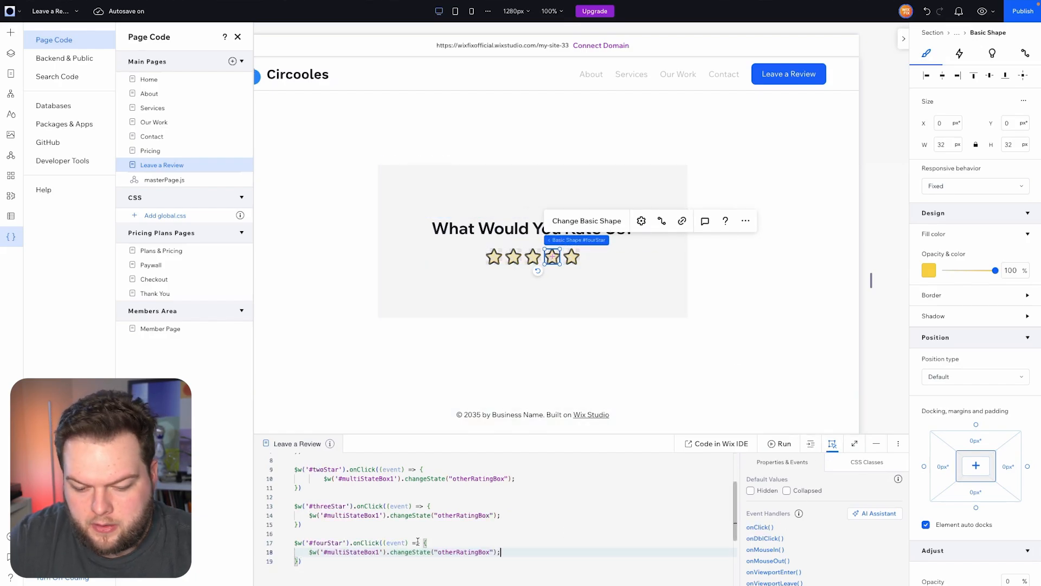
# Add an onClick handler for the fifth star, fiveStar, below the fourStar handler and paste the changeState line into it.
pyautogui.click(321, 563)
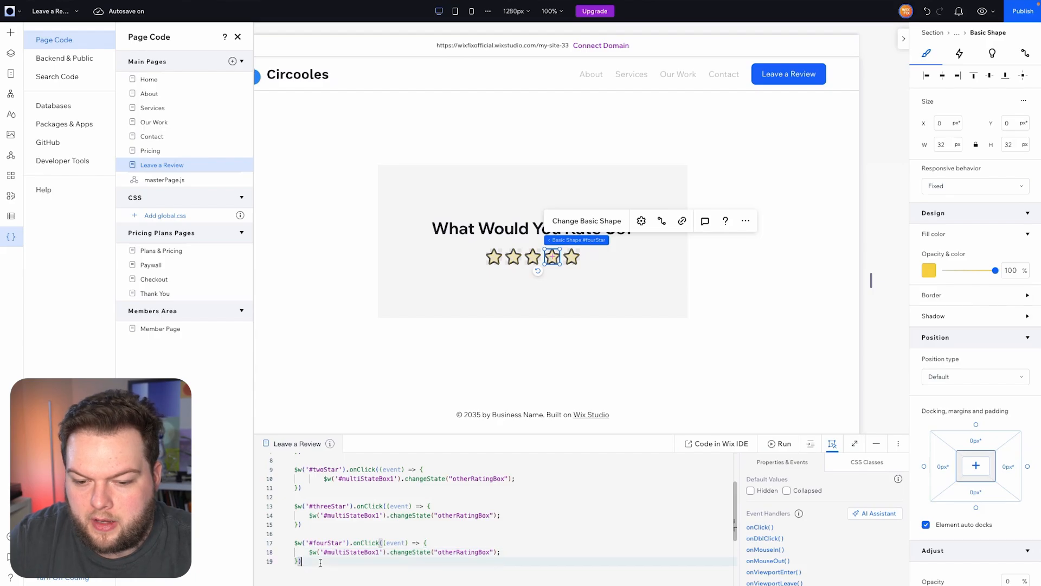
pyautogui.click(570, 258)
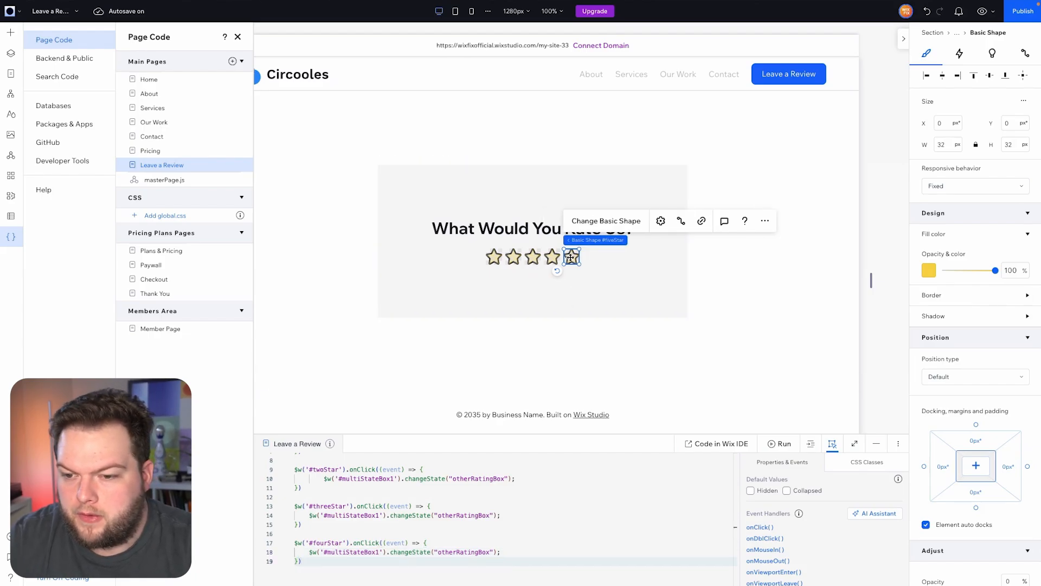
pyautogui.click(759, 527)
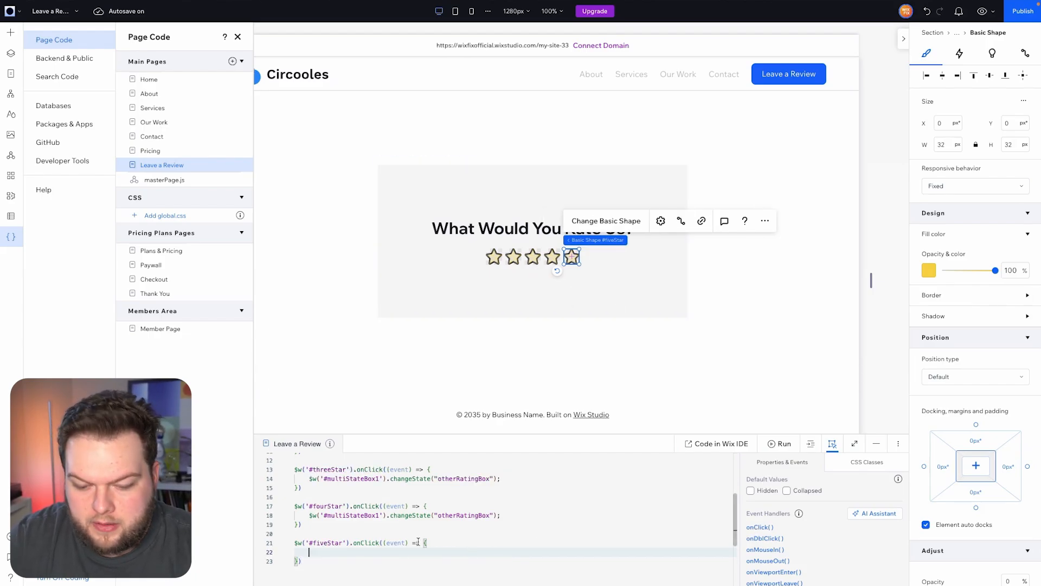
pyautogui.hotkey('ctrl', 'v')
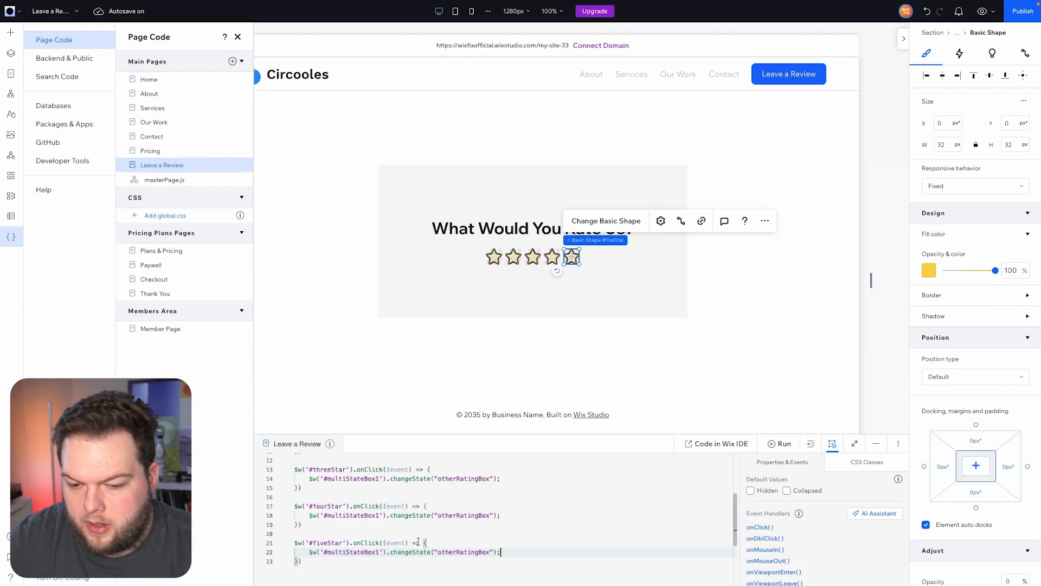
# Check the multi-state box's state names and replace the state in the fiveStar handler's changeState call with fiveStarRatingBox.
pyautogui.doubleClick(465, 552)
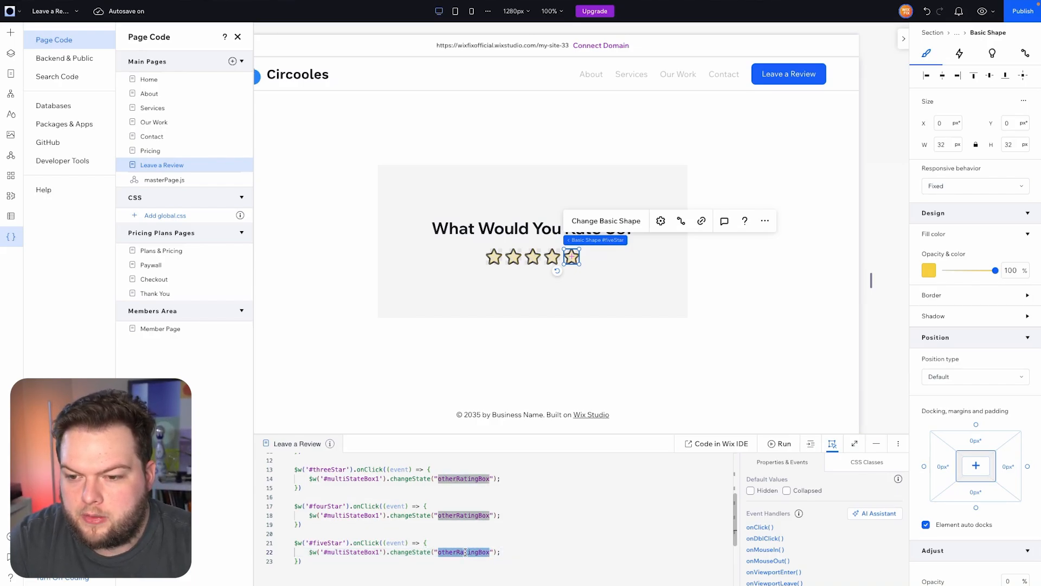
pyautogui.press('BackSpace')
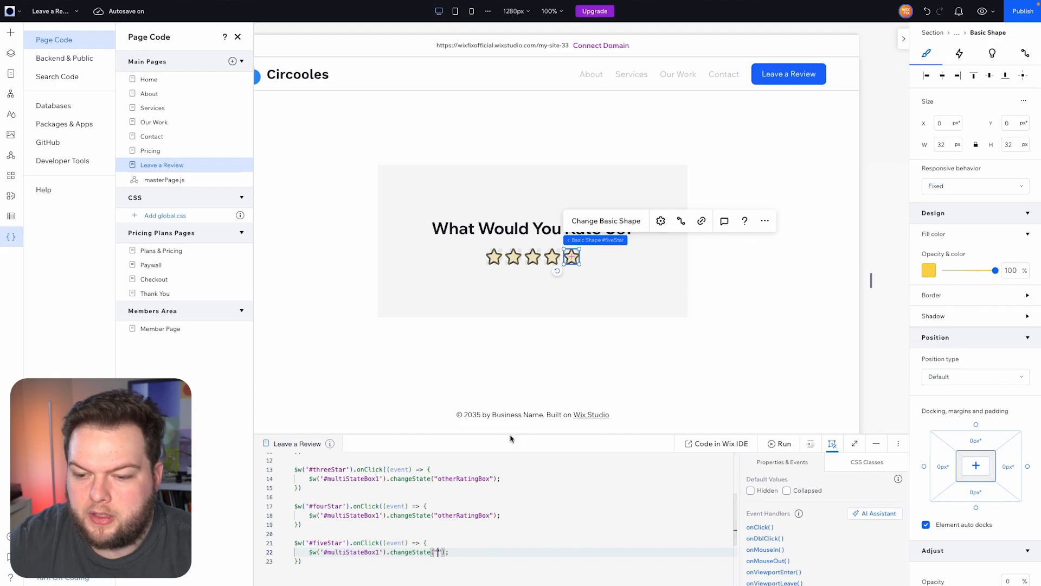
pyautogui.click(434, 277)
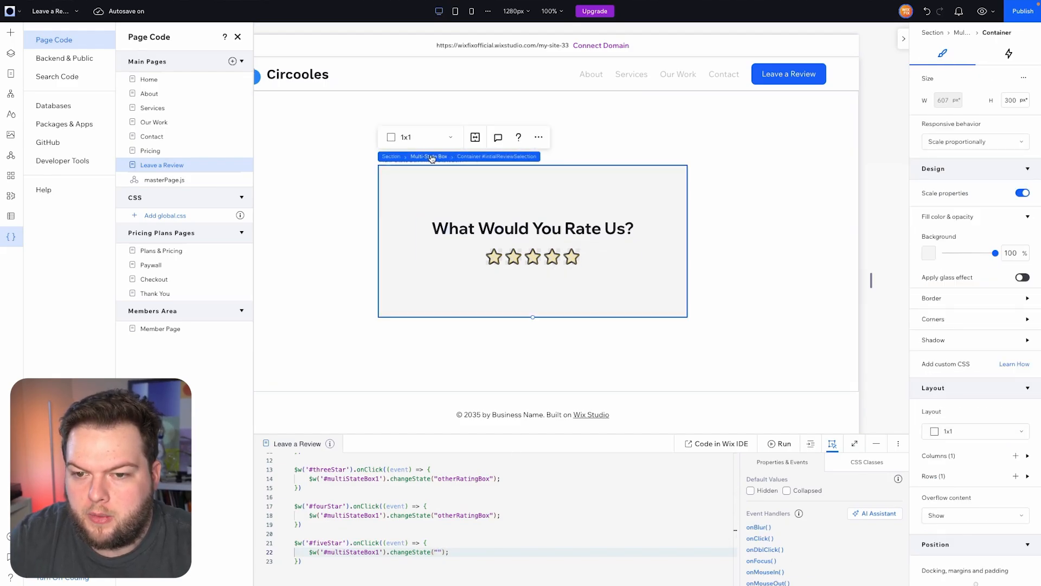
pyautogui.click(431, 157)
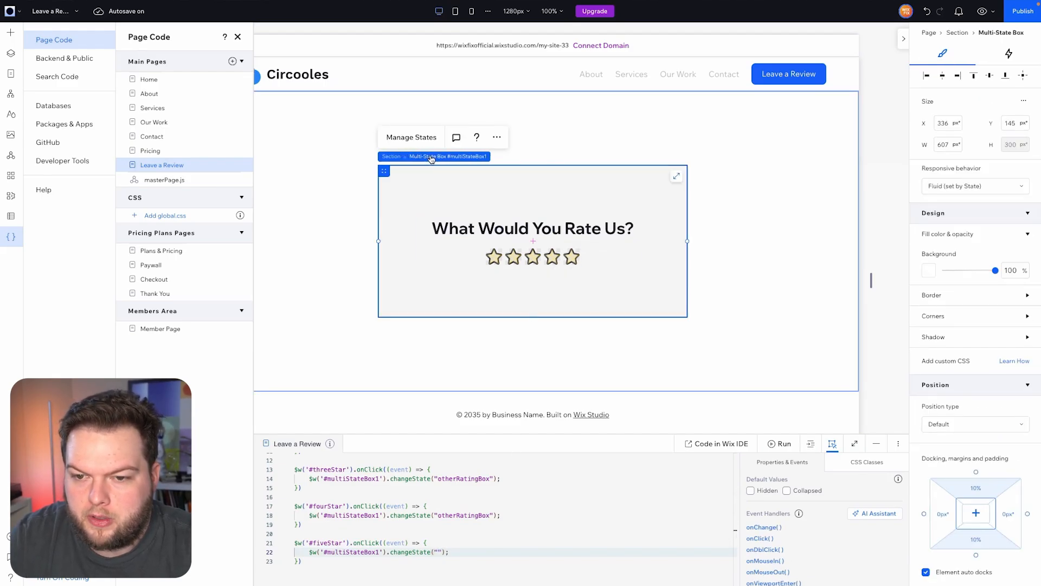
pyautogui.click(411, 136)
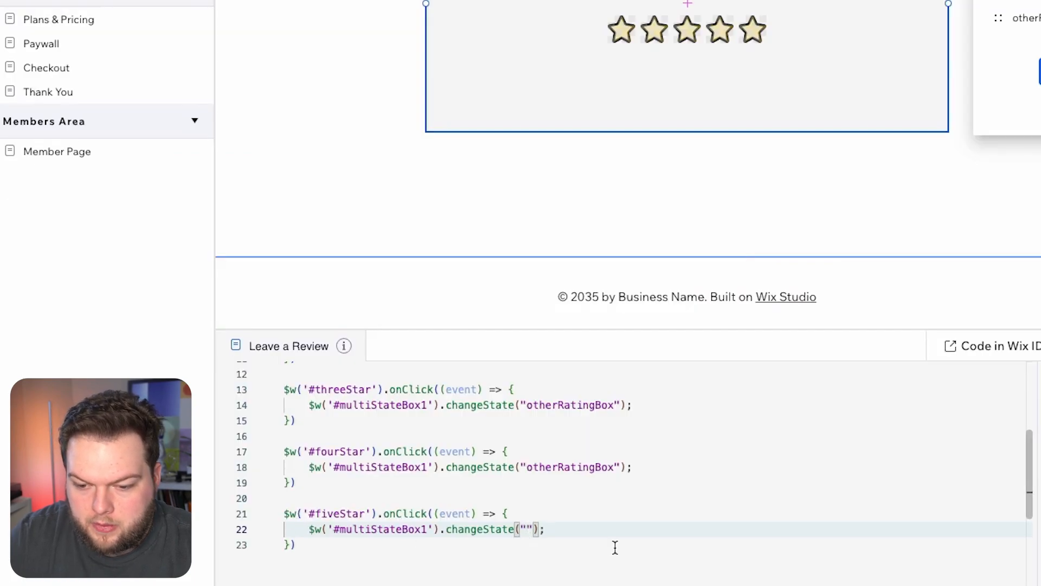
pyautogui.write('fiveStarR')
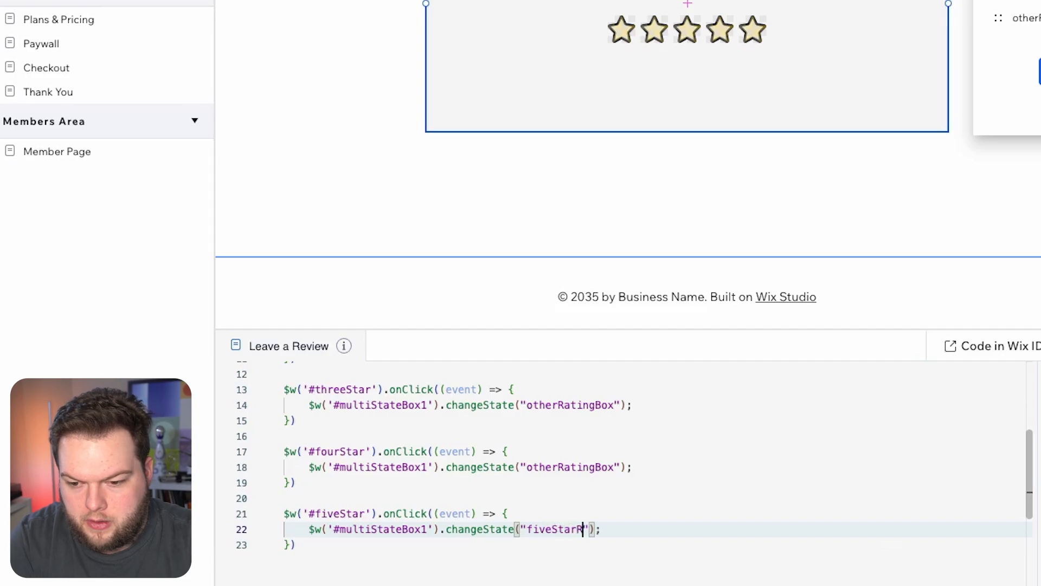
pyautogui.write('ating')
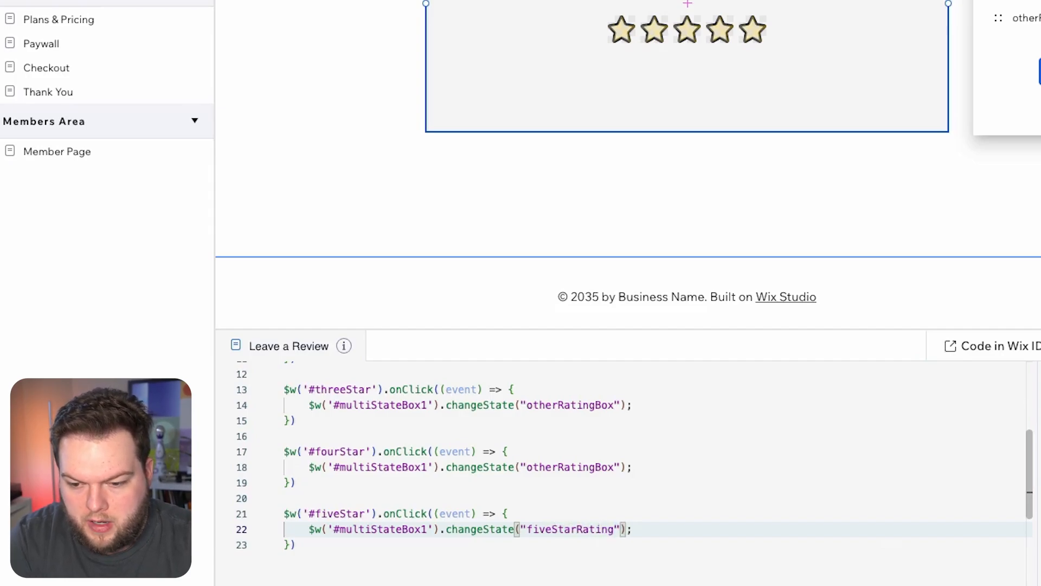
pyautogui.write('Box')
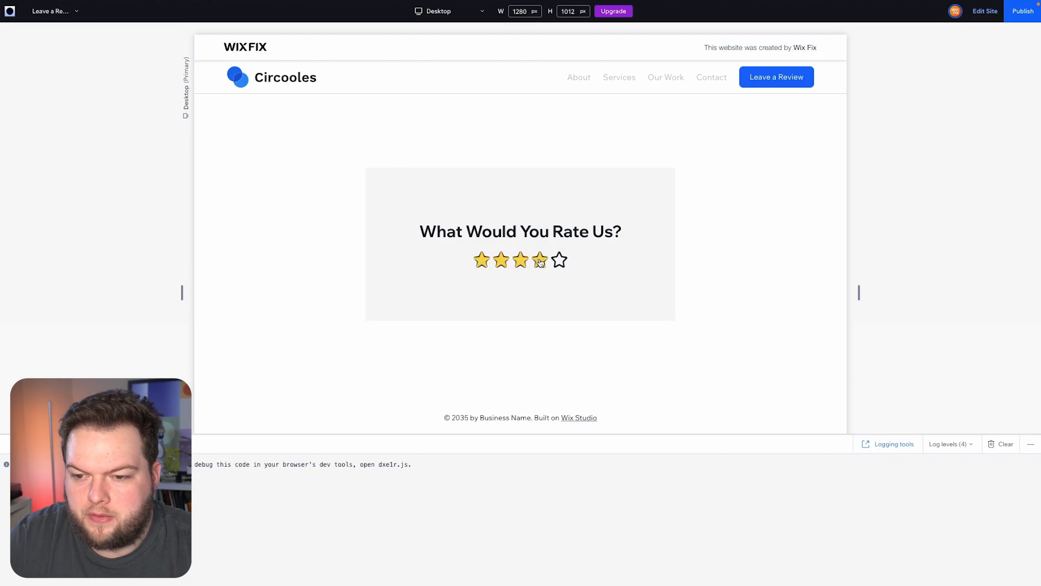
# Preview the page and test the five-star rating.
pyautogui.click(561, 262)
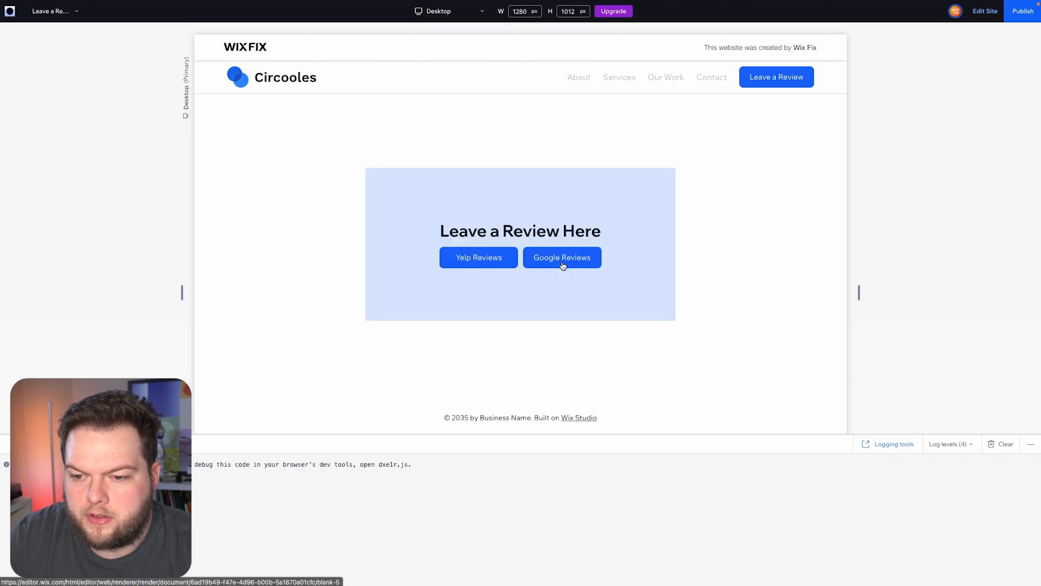